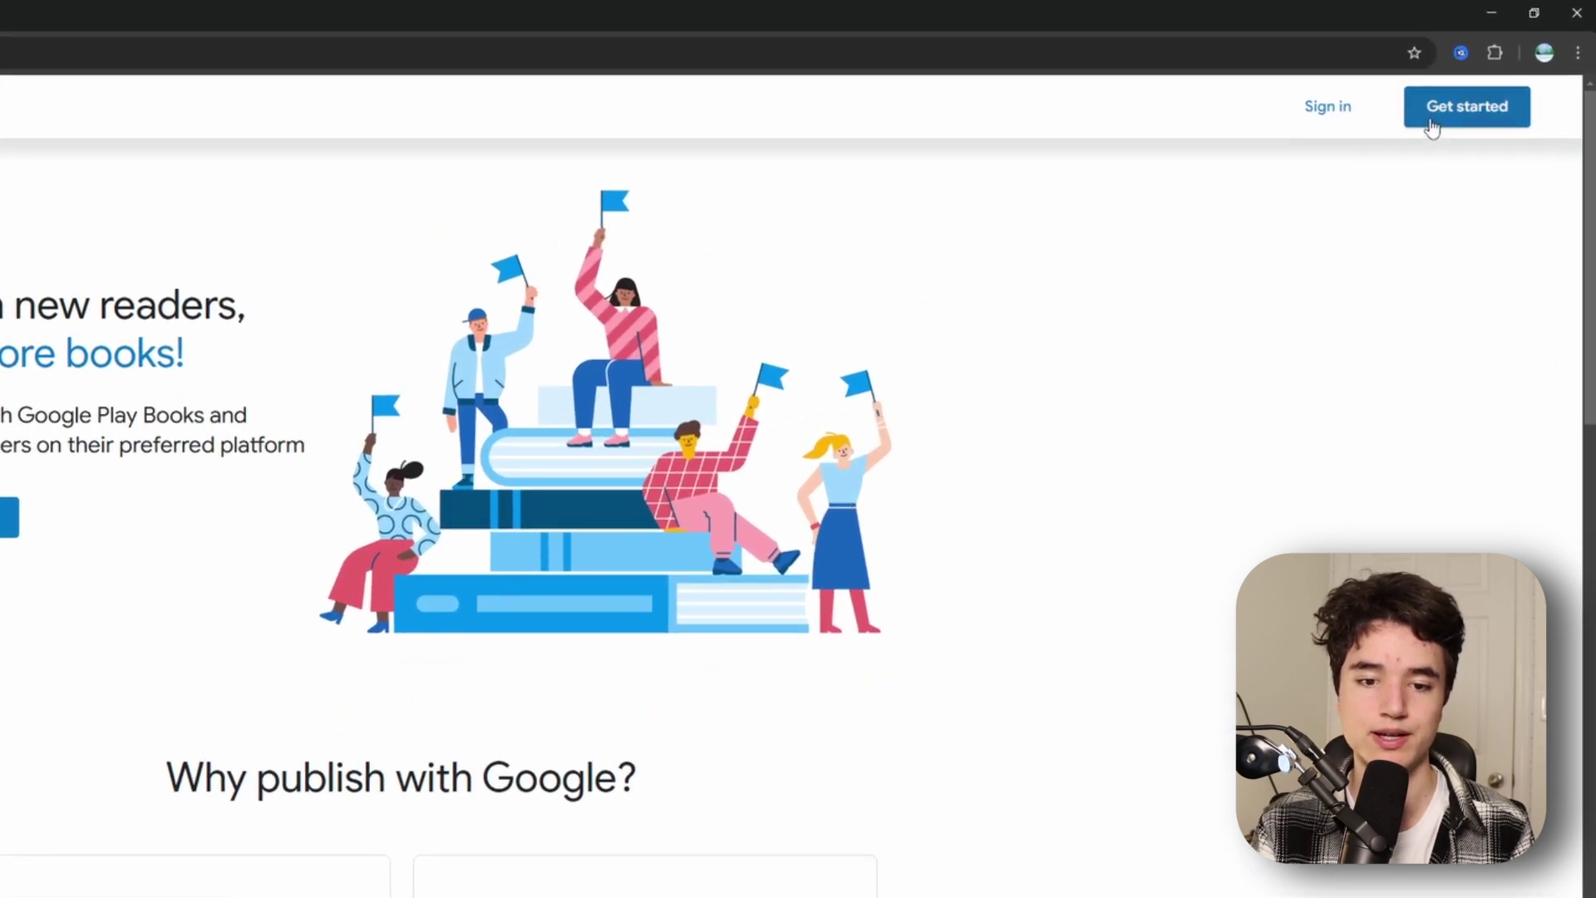
Step: Start a Google Play Books publisher sign-up as a self published author and fill in the publisher name
click(1426, 121)
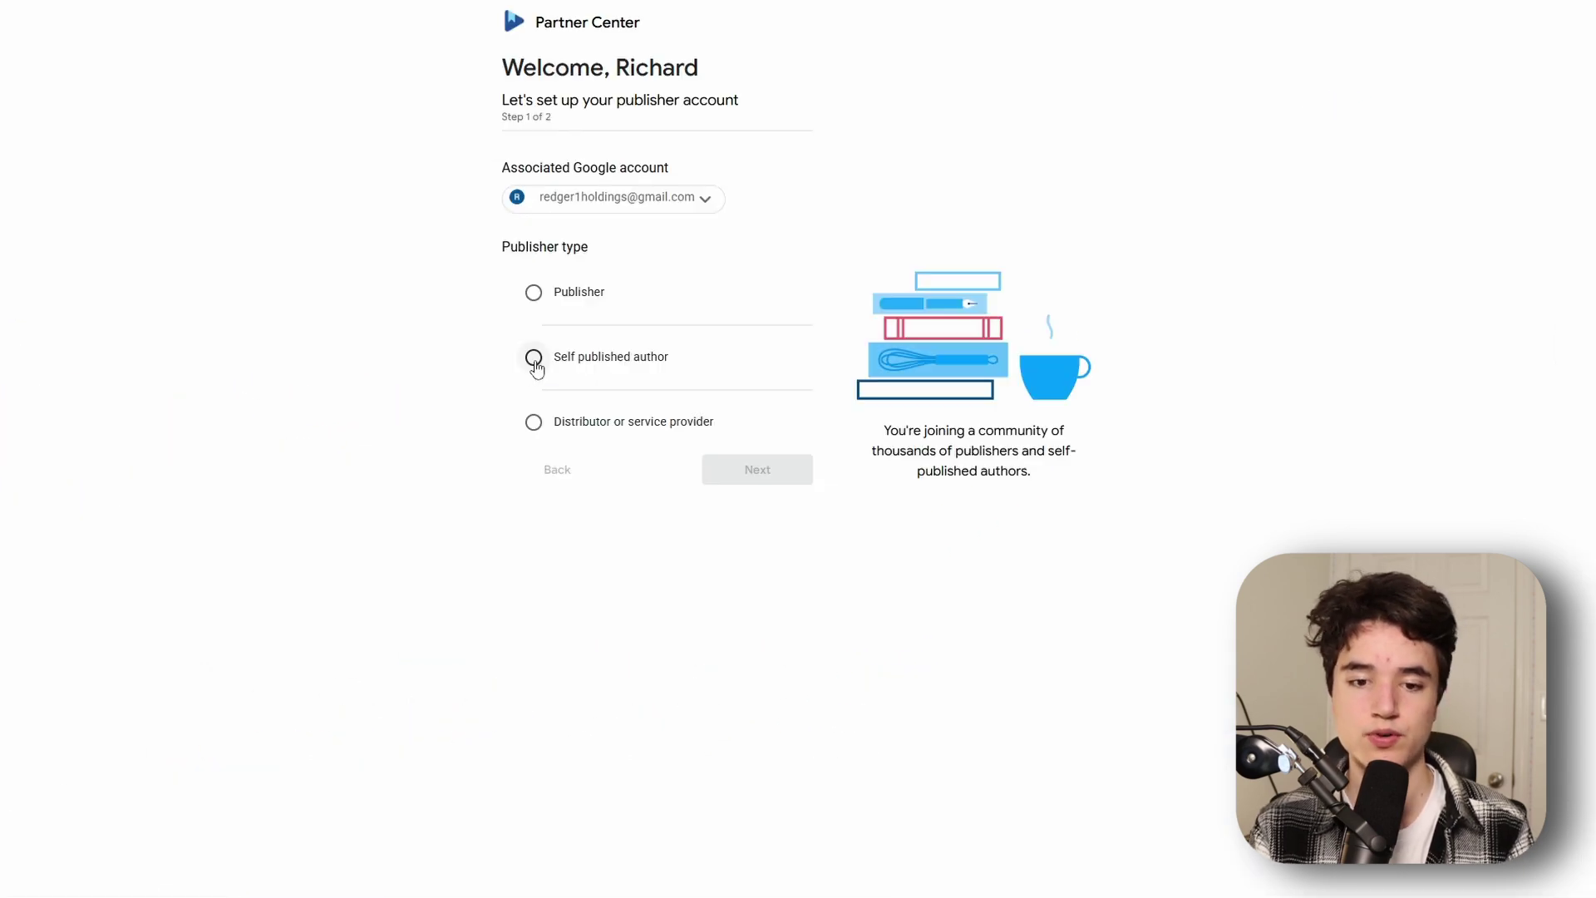
click(534, 358)
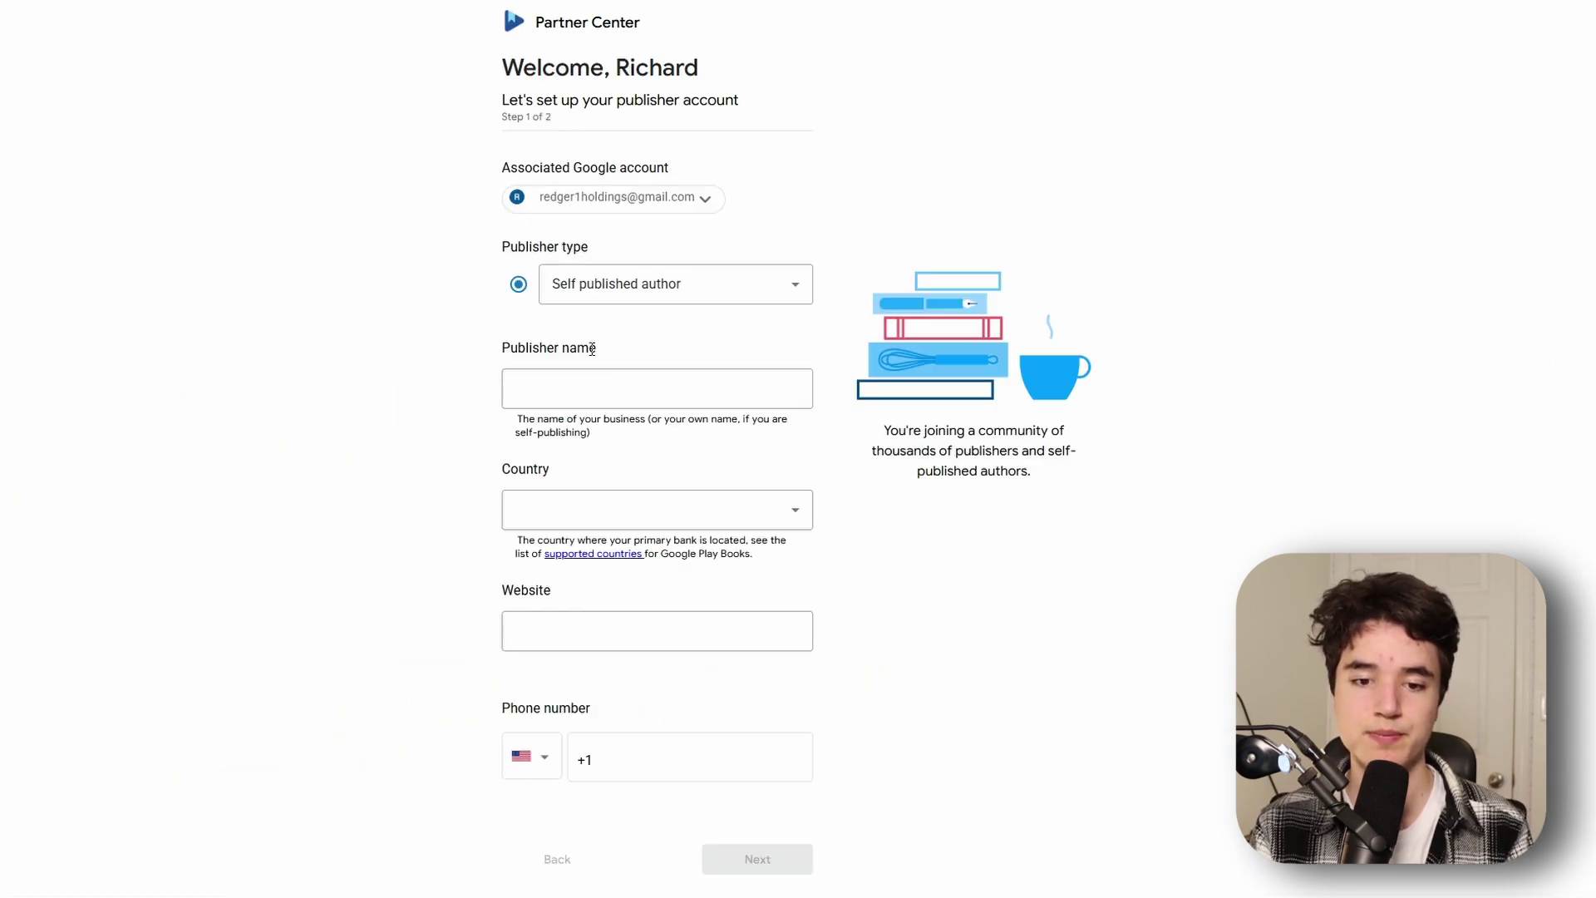
click(583, 387)
click(586, 386)
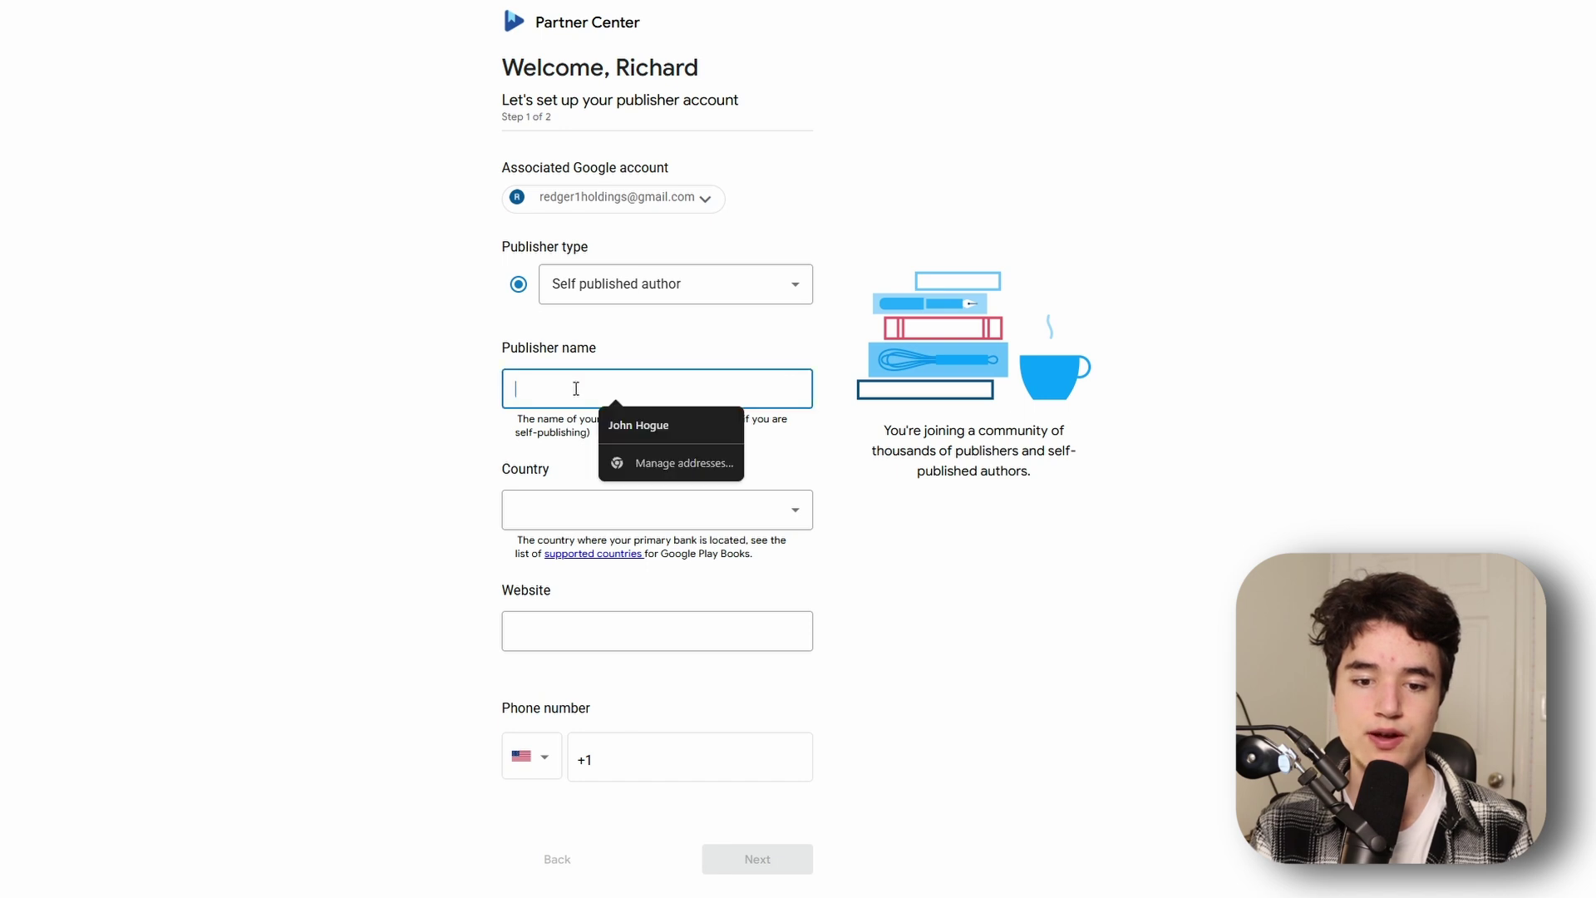
click(619, 419)
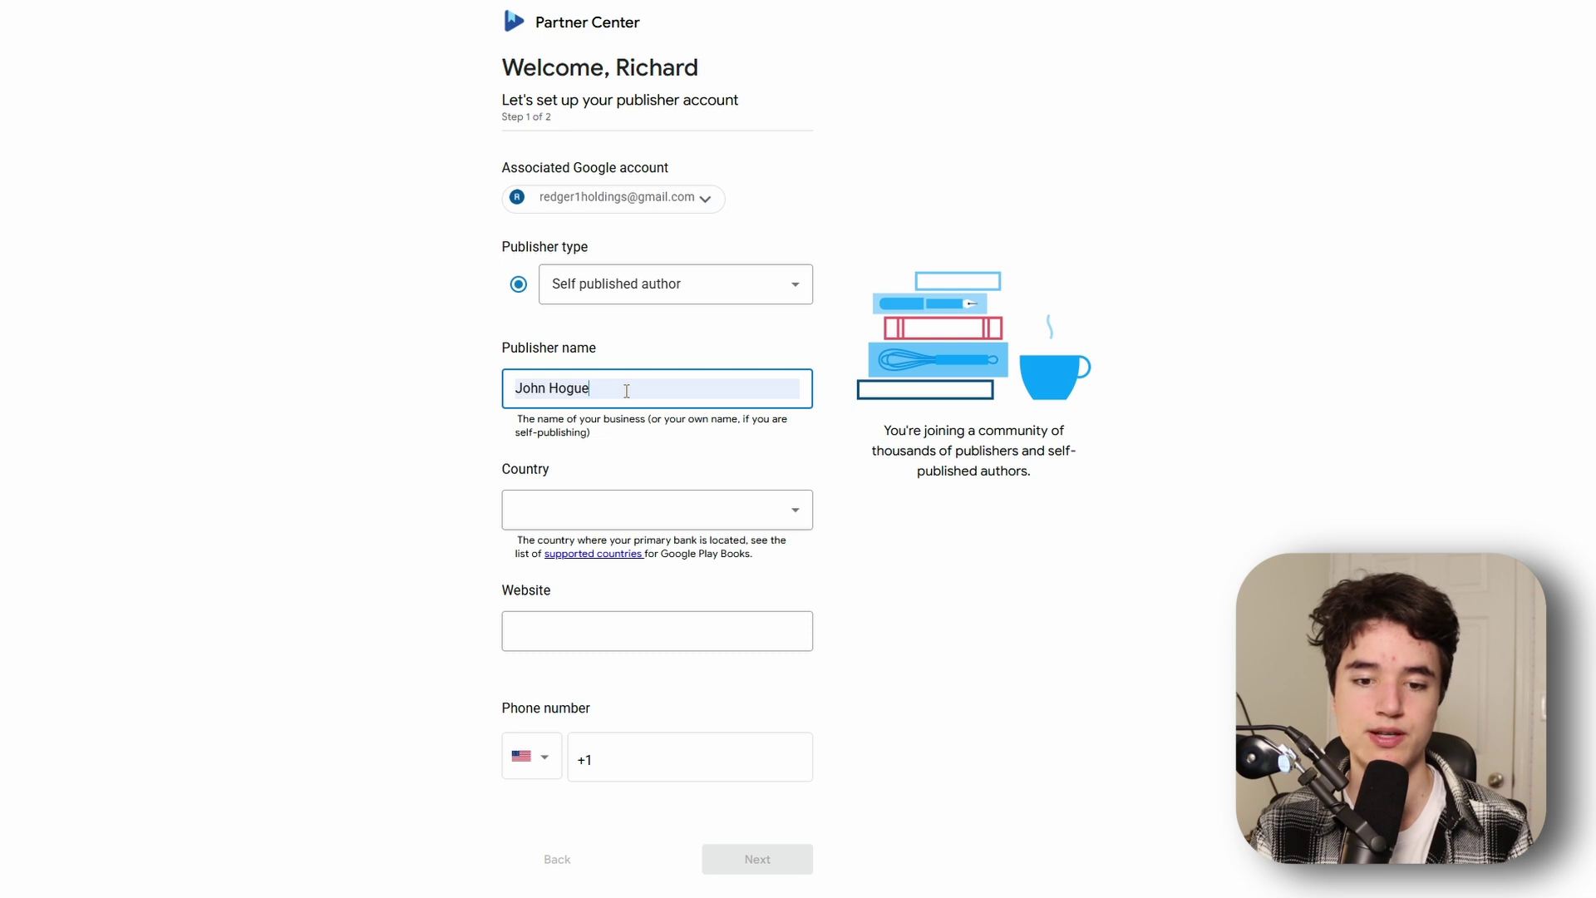
Step: Set the publisher's country to Canada and complete the registration by passing the robot check and agreeing to the terms
click(615, 510)
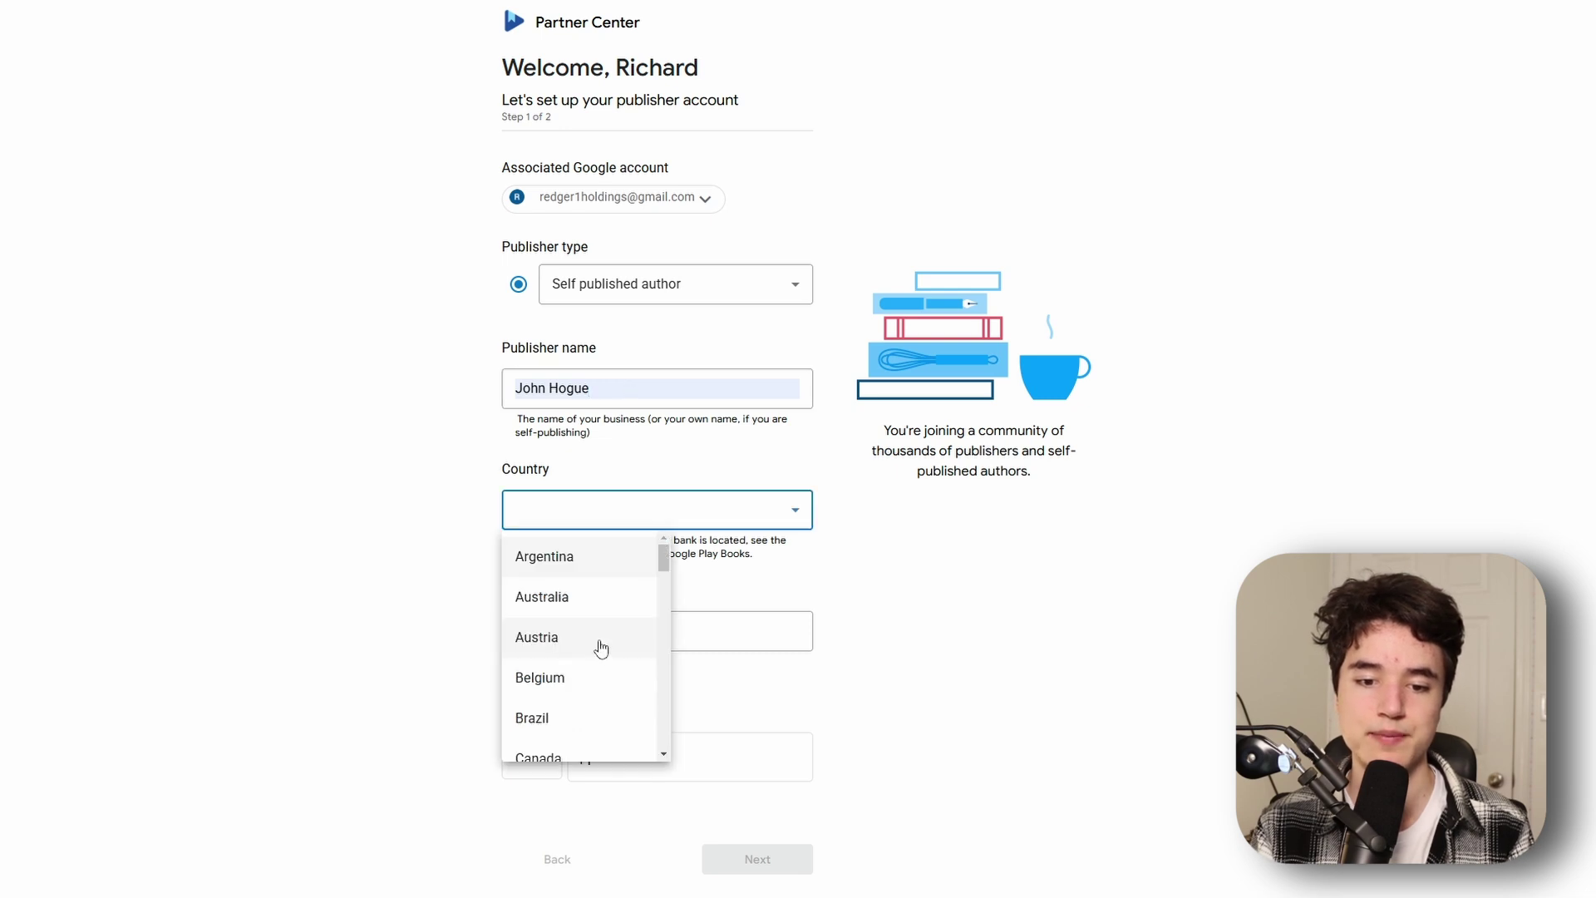
scroll(595, 684, down, 1)
click(535, 670)
click(577, 632)
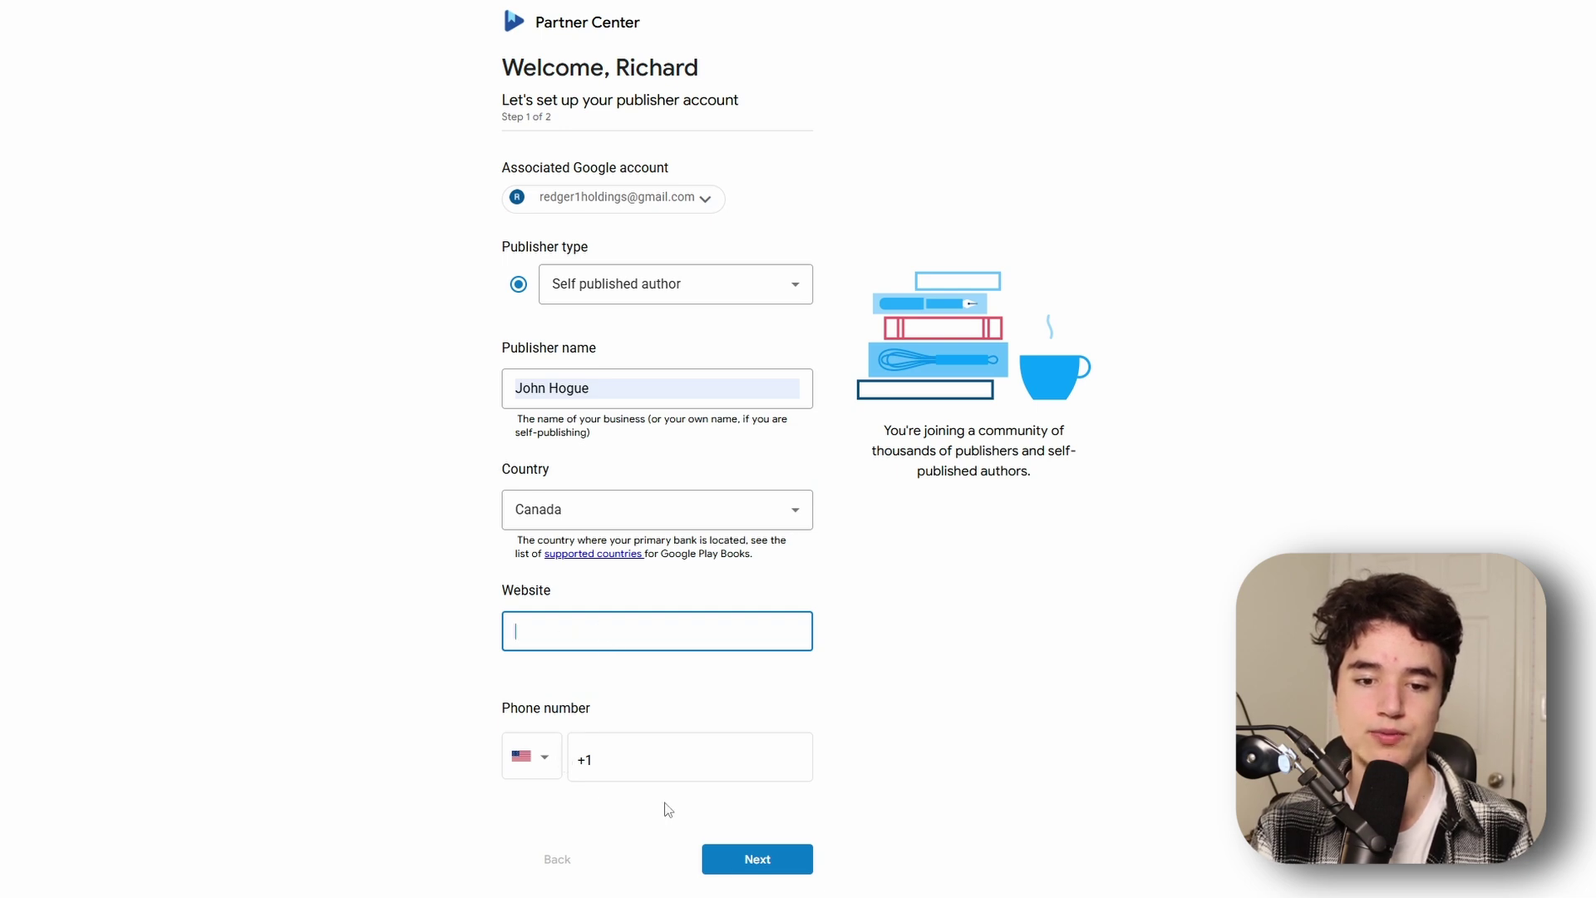
click(793, 864)
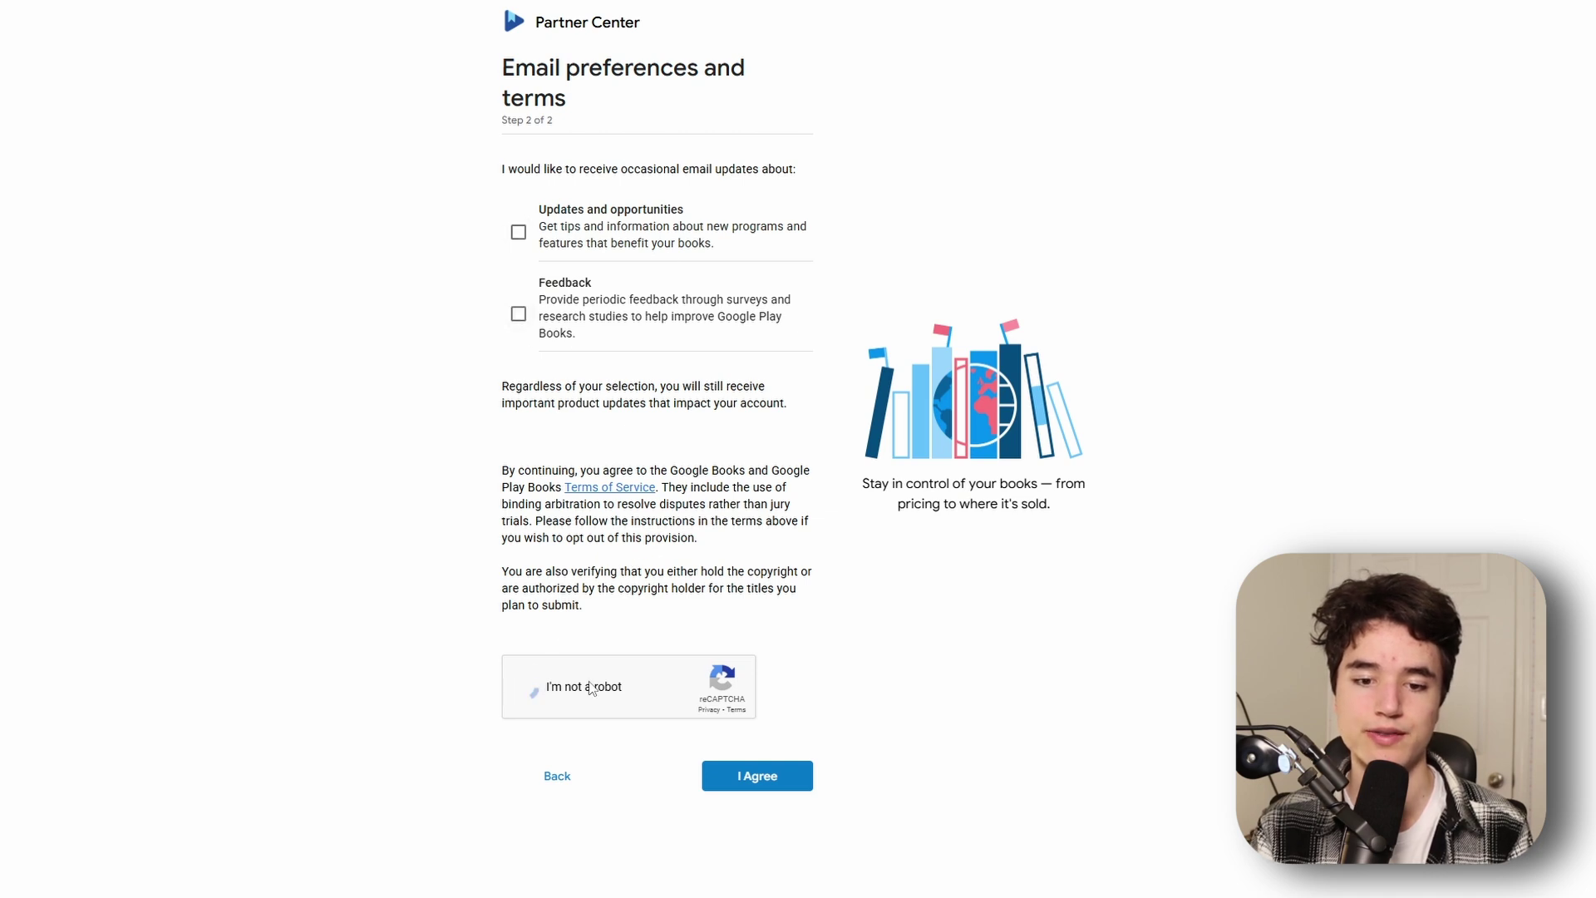
click(756, 775)
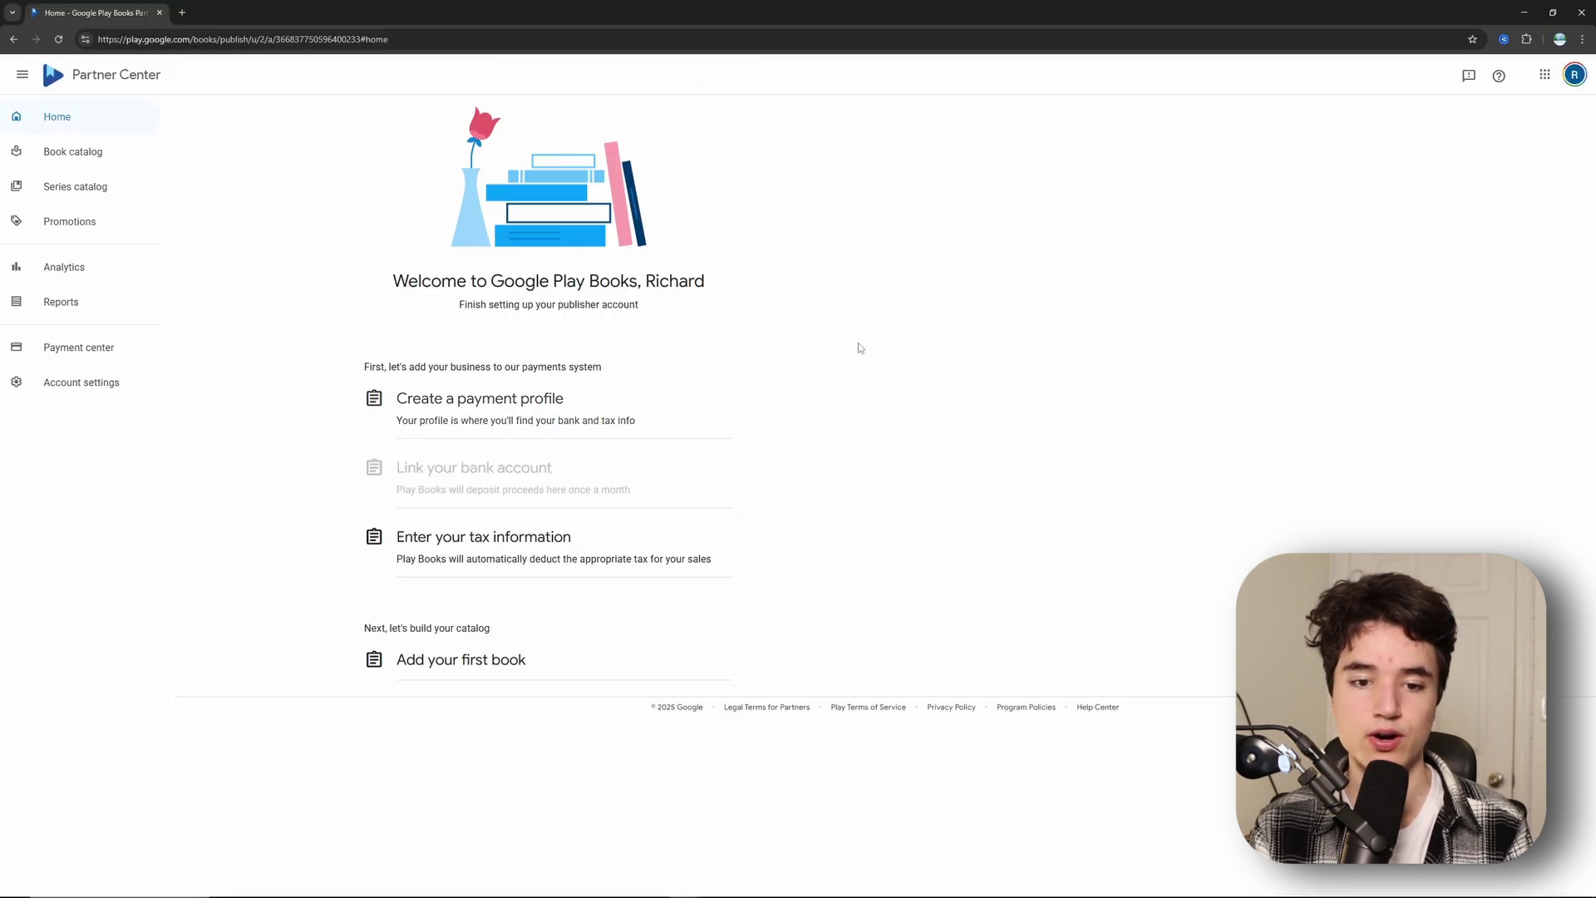
Step: Open the payment profile setup for the new publisher account
click(541, 407)
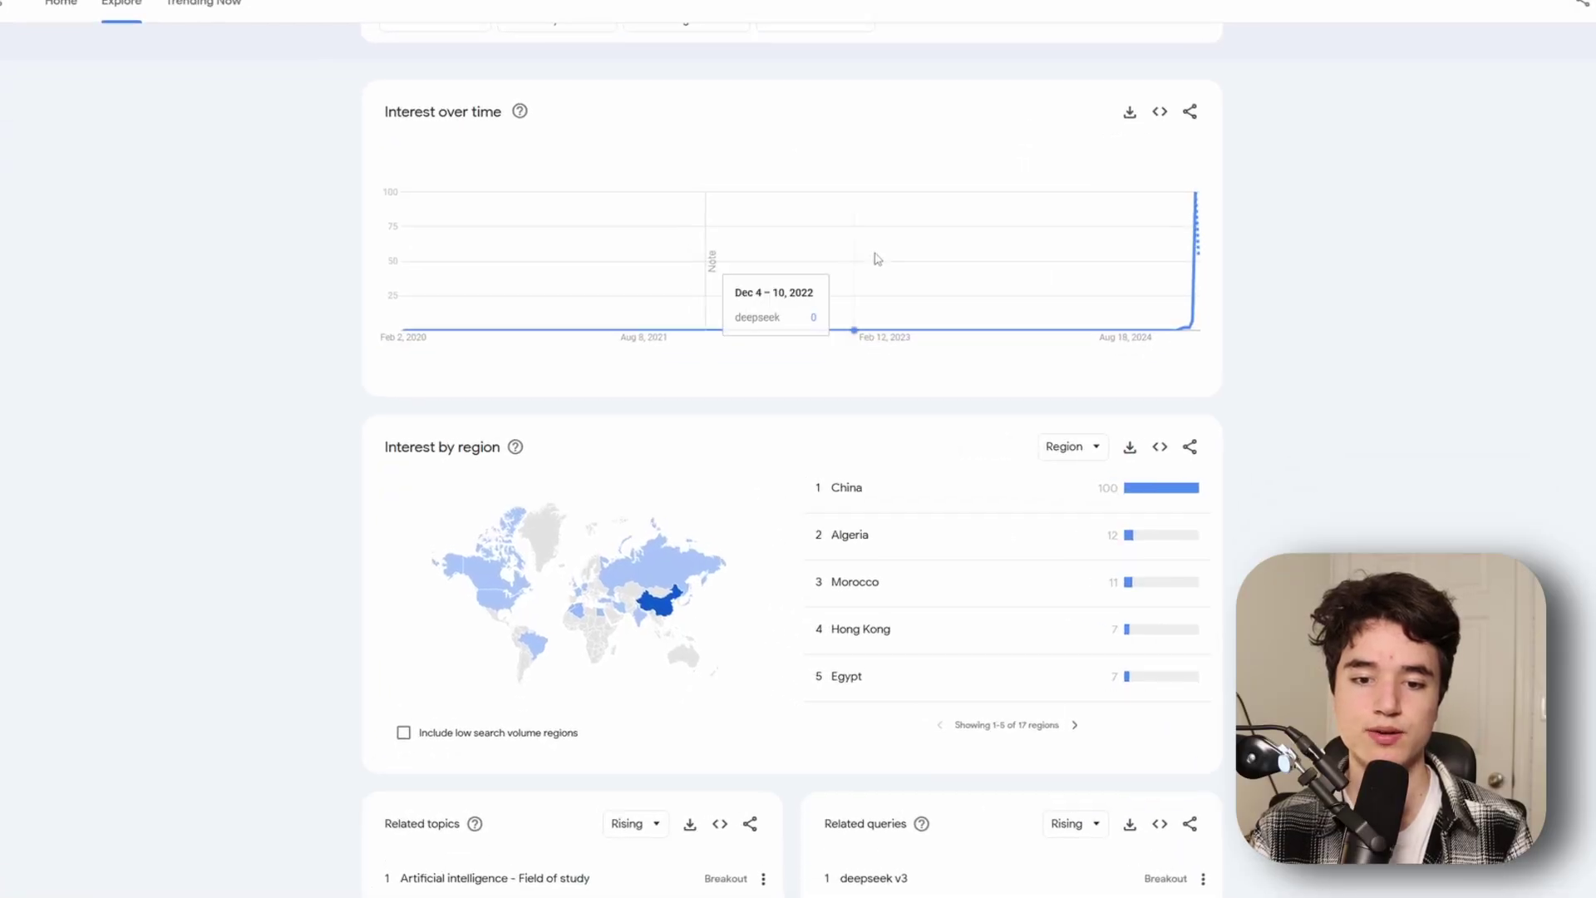
Step: Examine the worldwide five-year search interest and regional breakdown for deepseek in Google Trends
scroll(886, 274, up, 2)
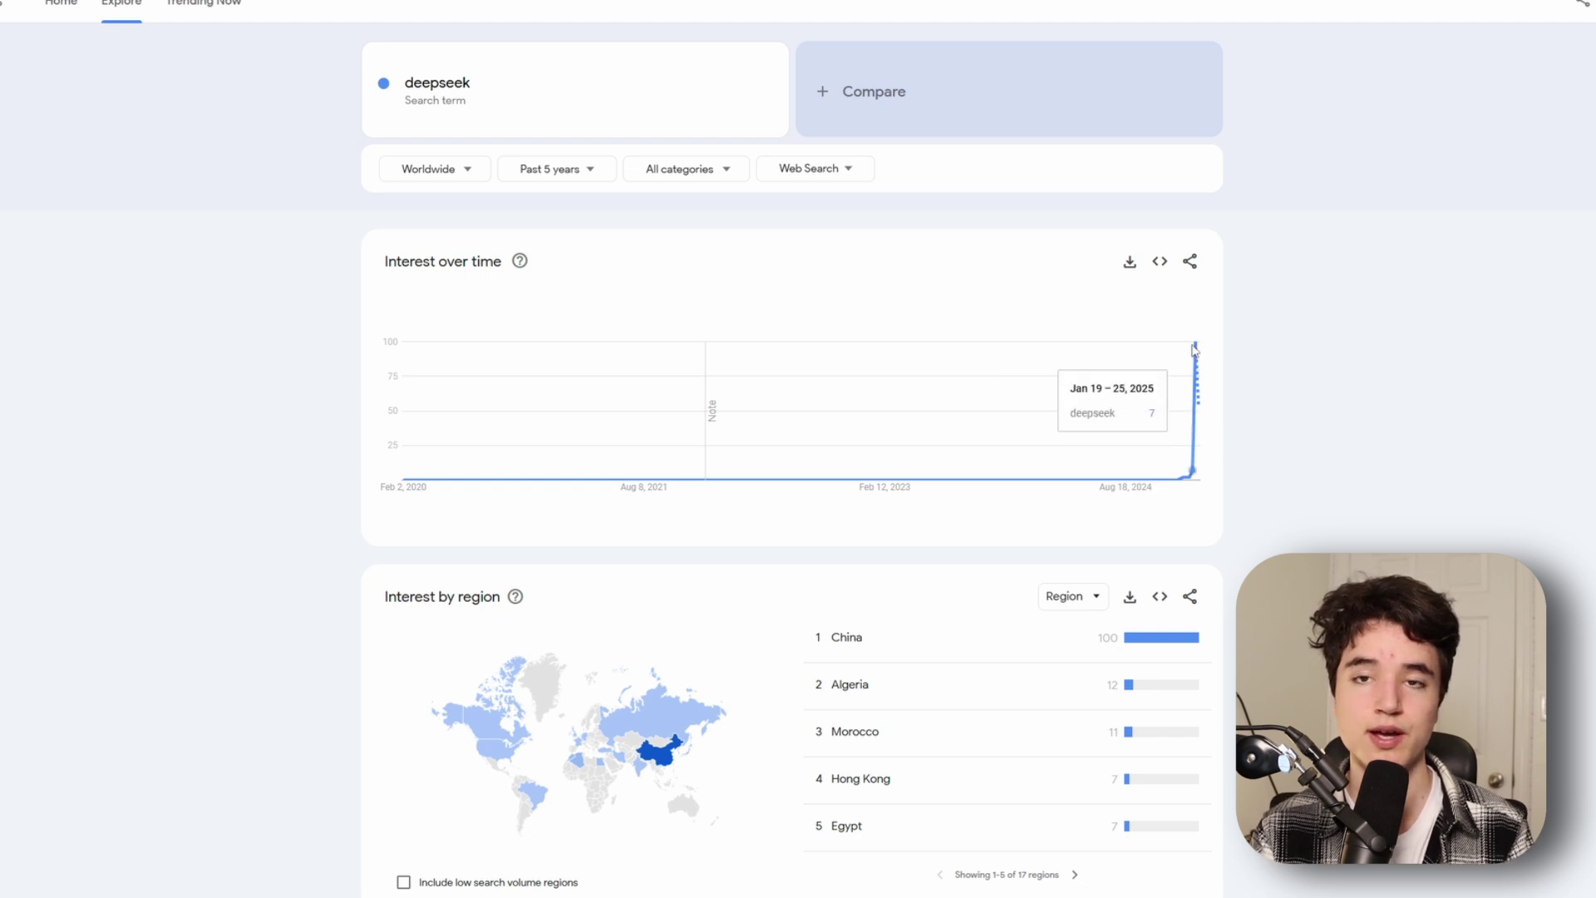
scroll(919, 388, down, 4)
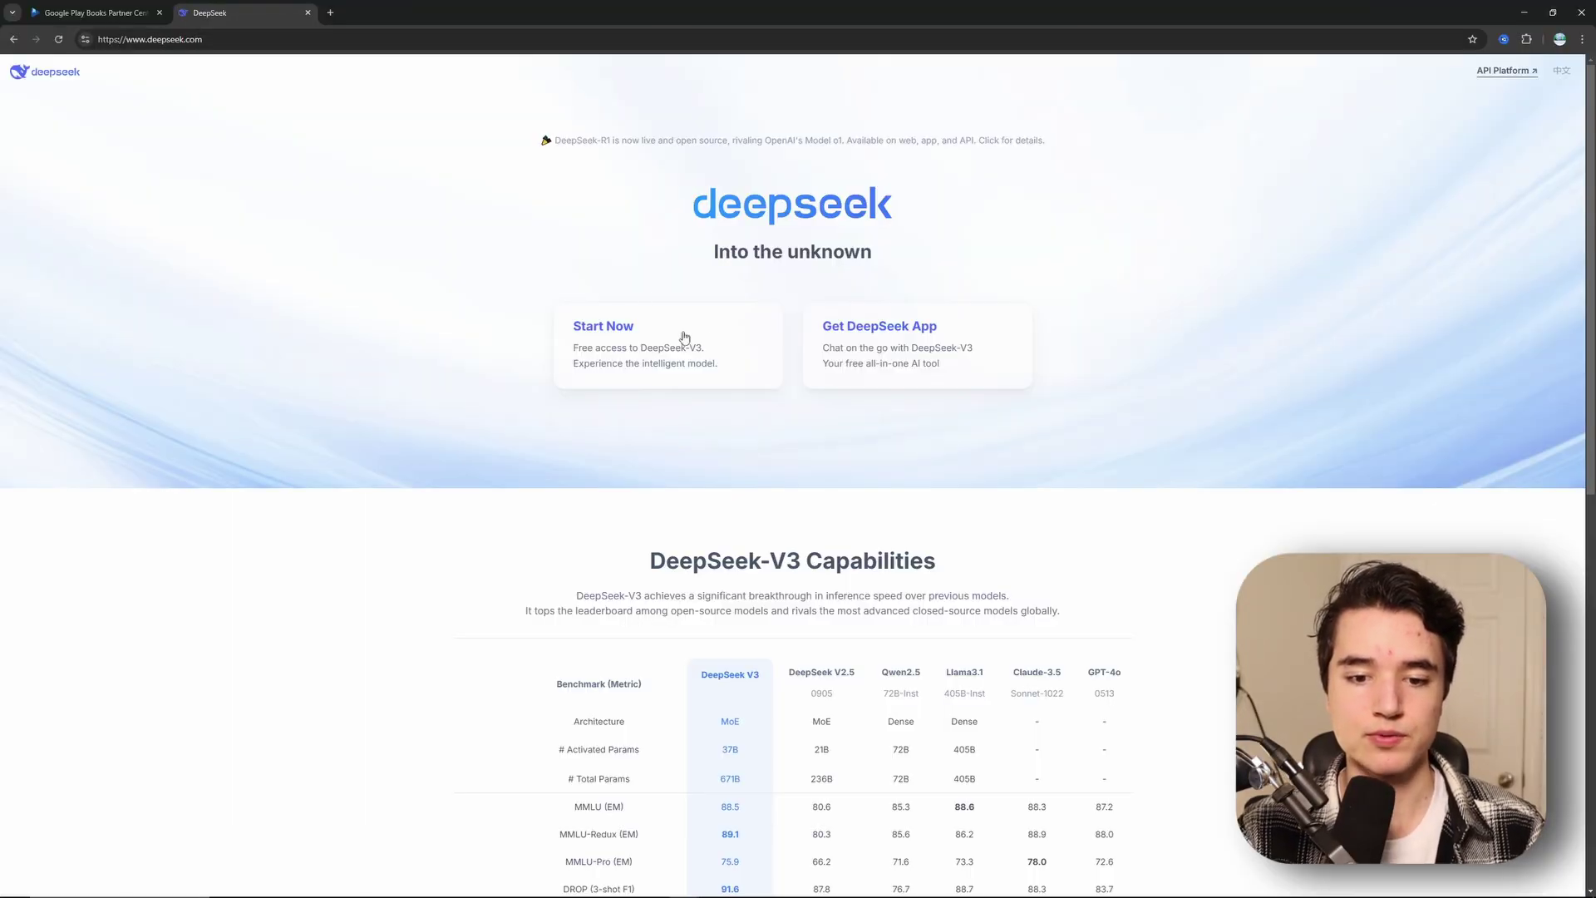
Step: Open the DeepSeek chat and request a 20 page ebook about how entrepreneurs can use DeepSeek
click(700, 337)
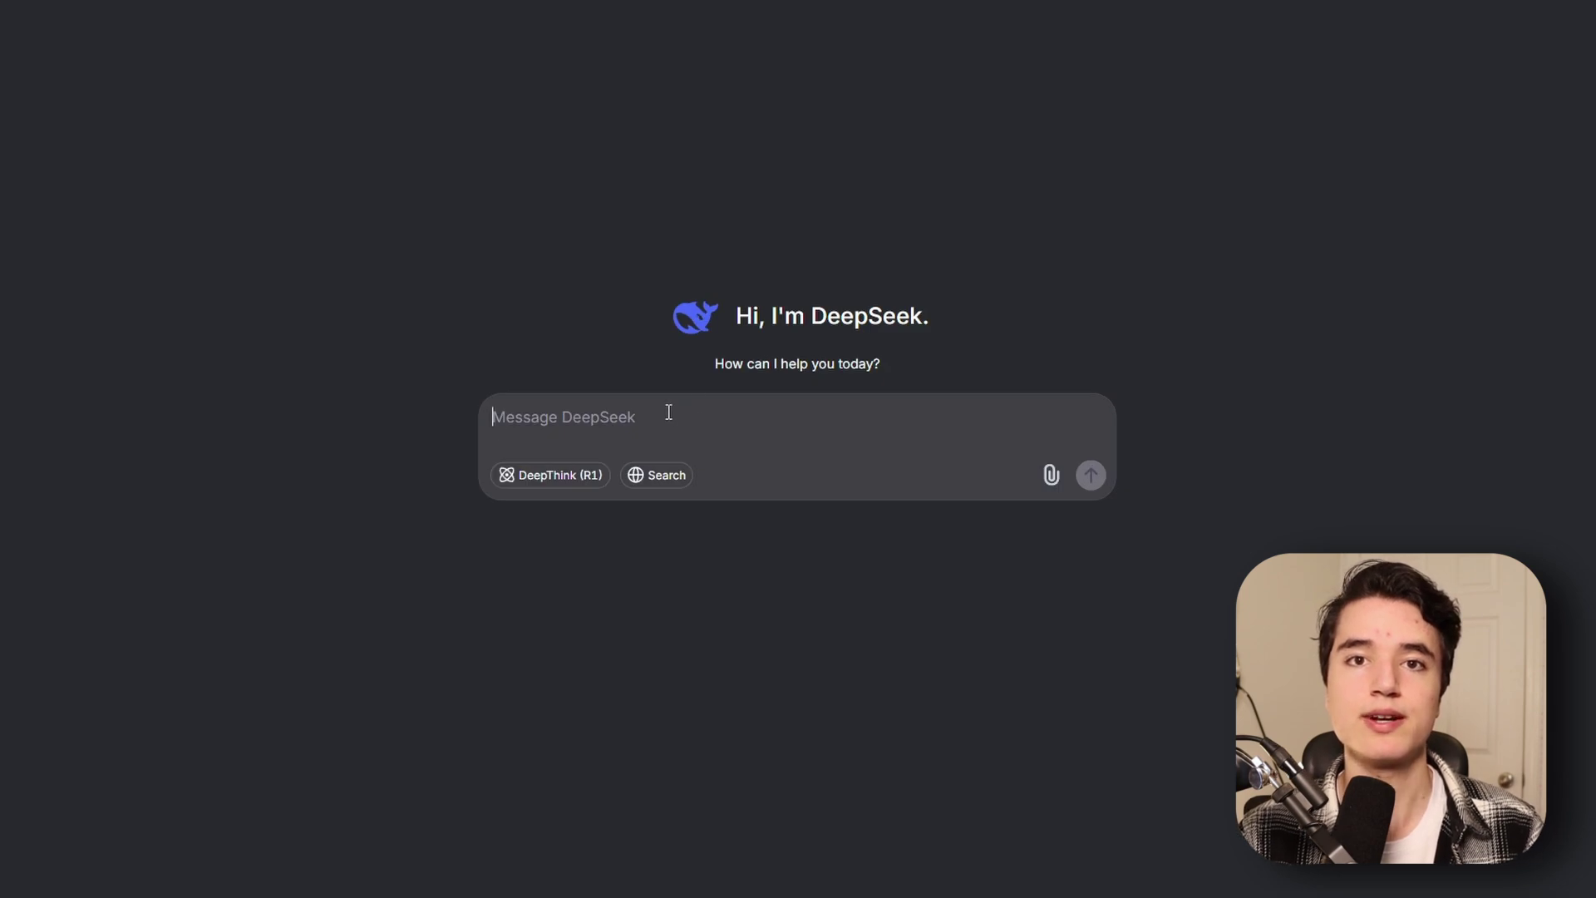
text(create me a 20 page ebook a)
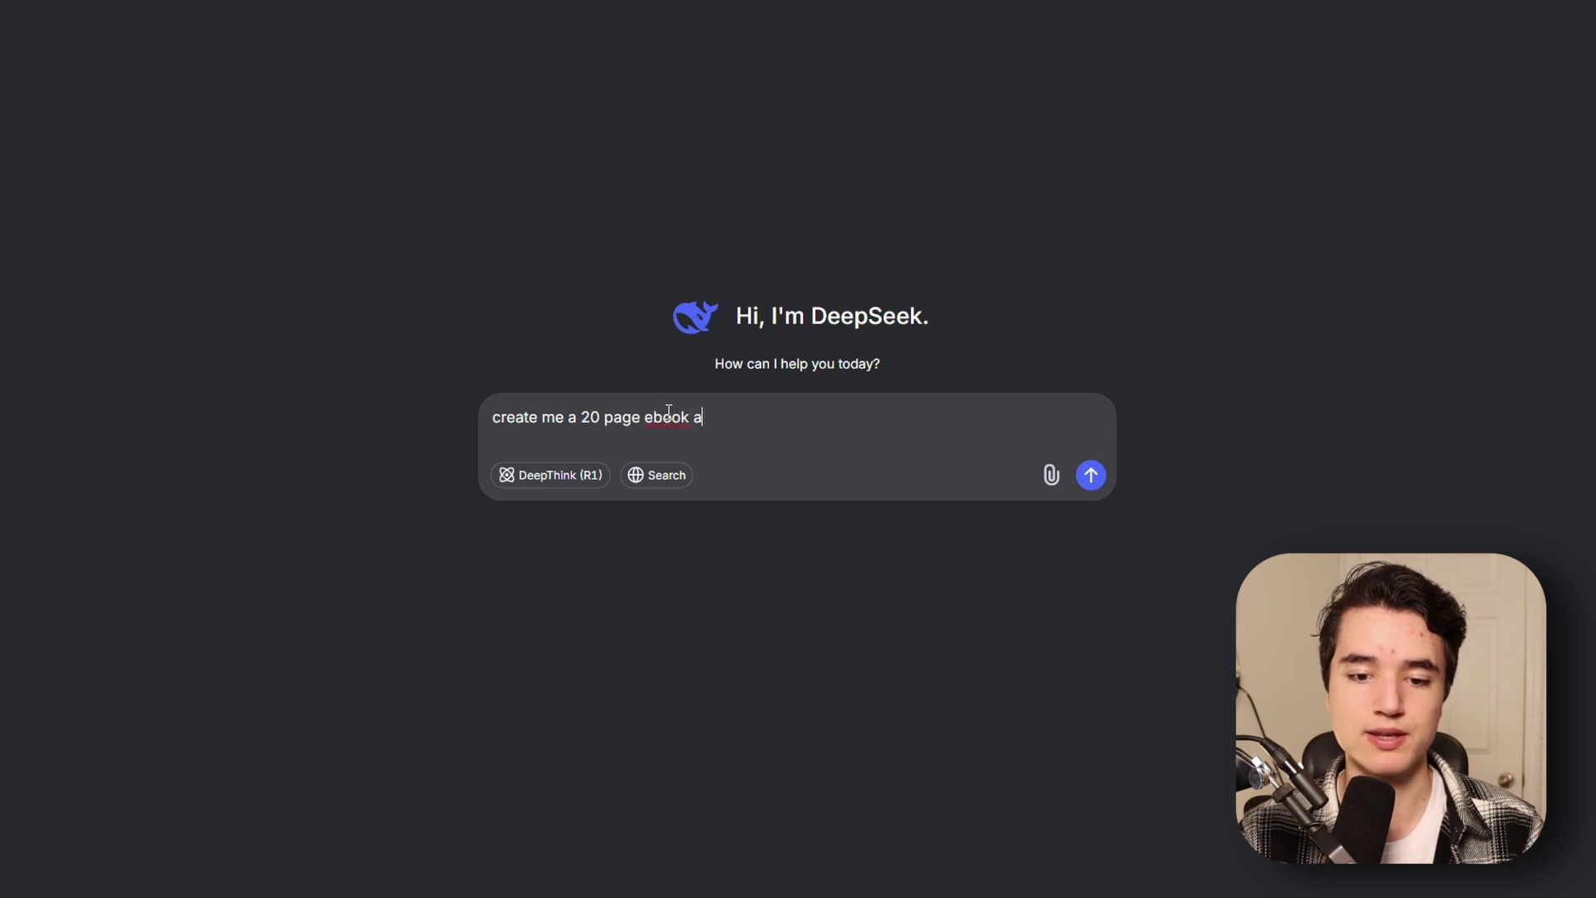
text(bout how entrepreneurs can)
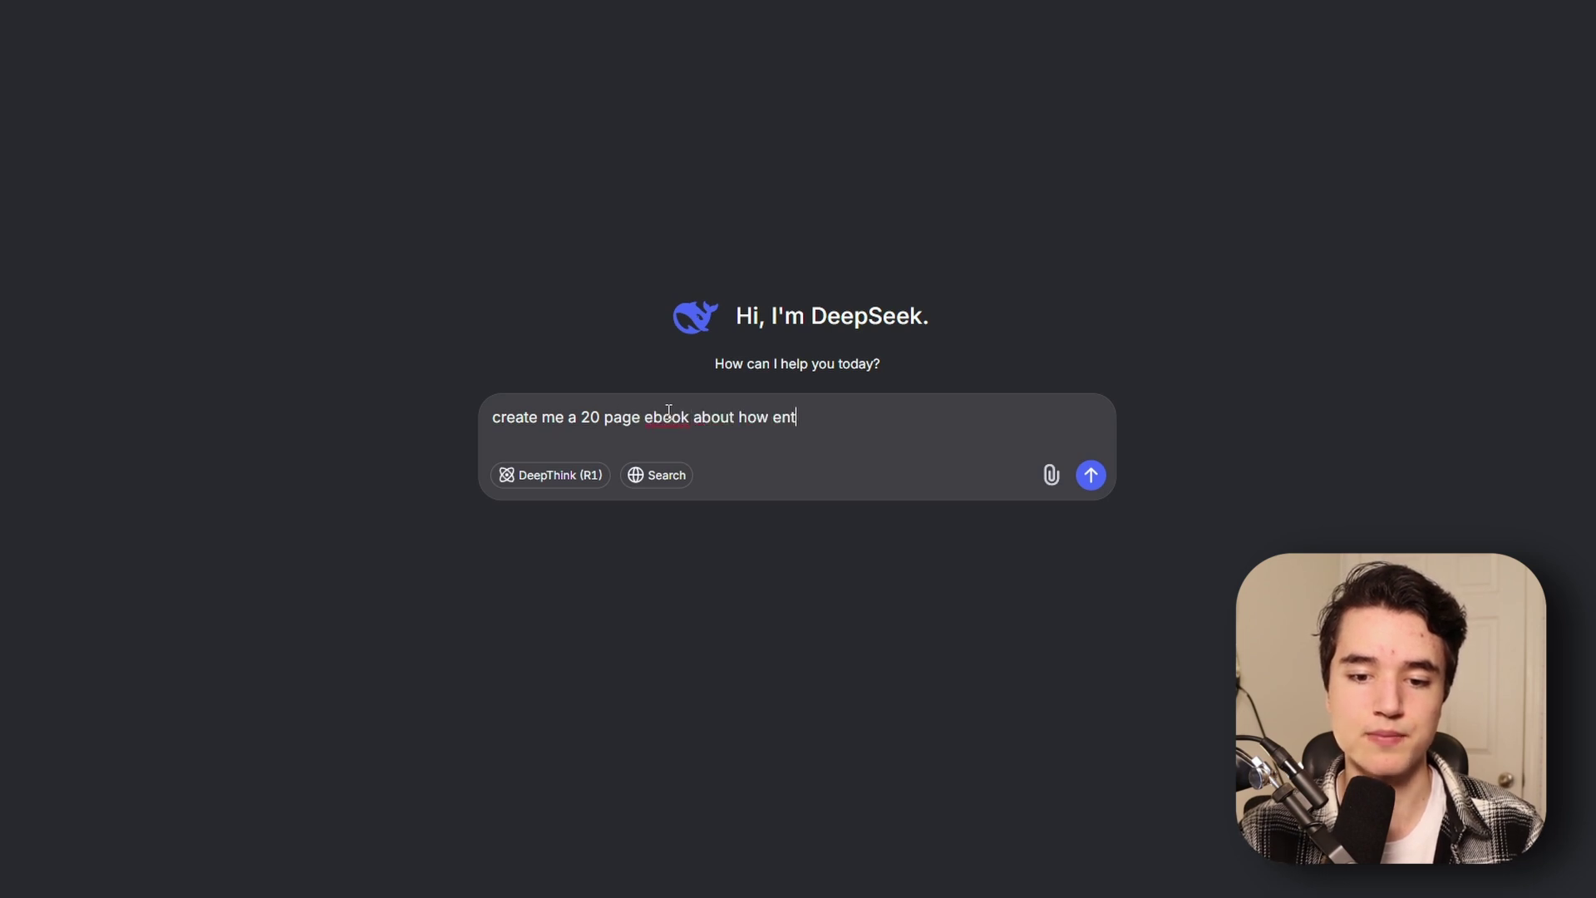
text( use d)
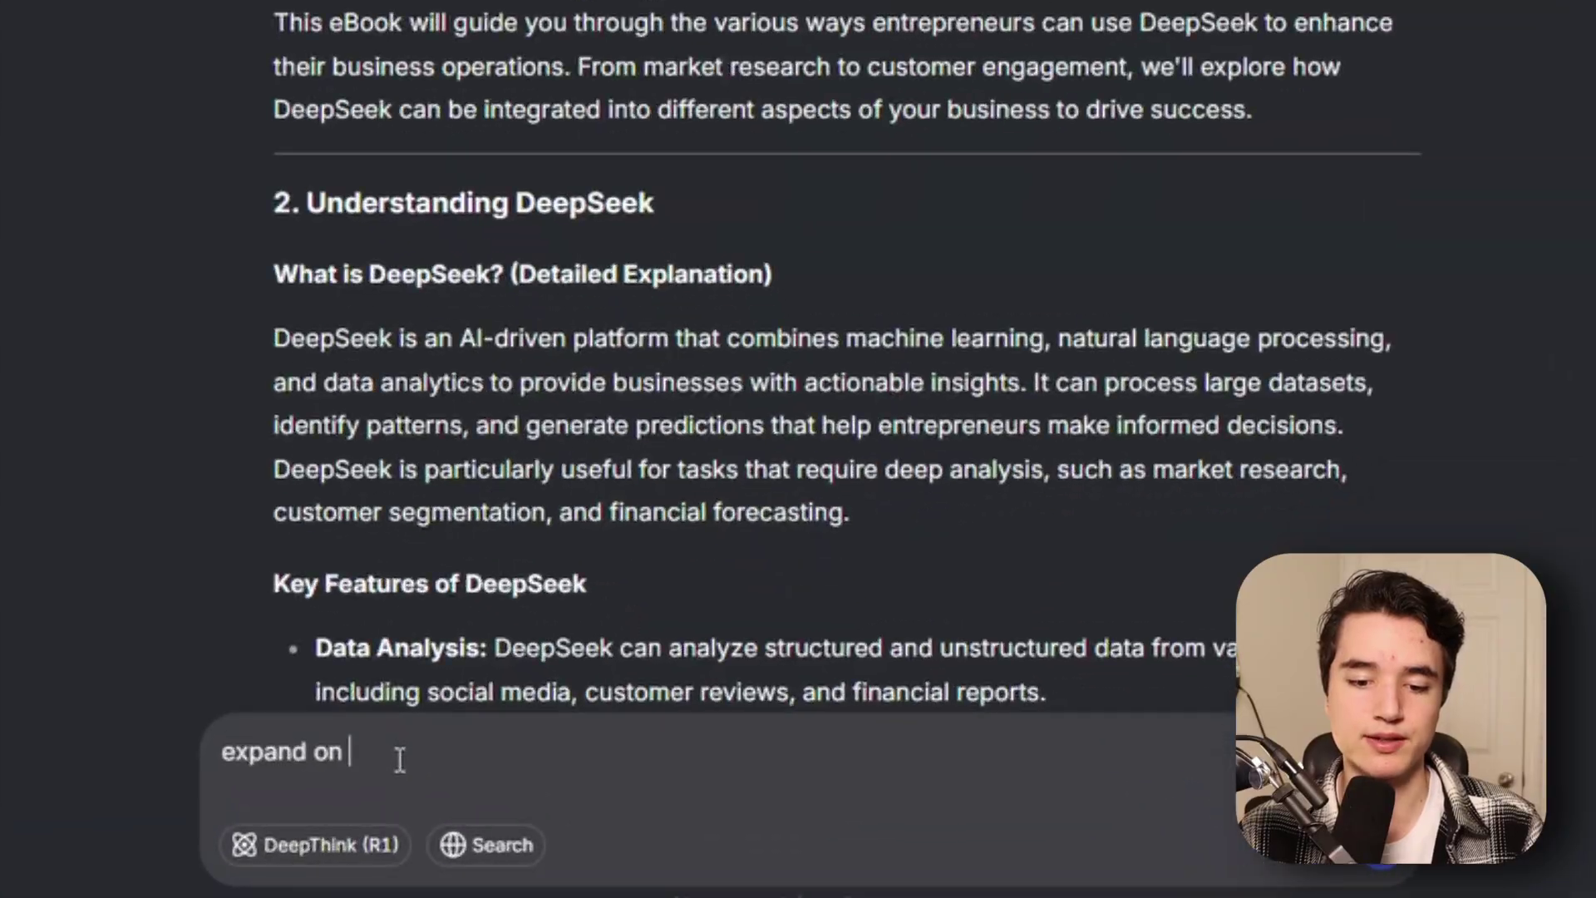
Step: Ask the chat to "expand on what is deepseek"
text(what is deepseek)
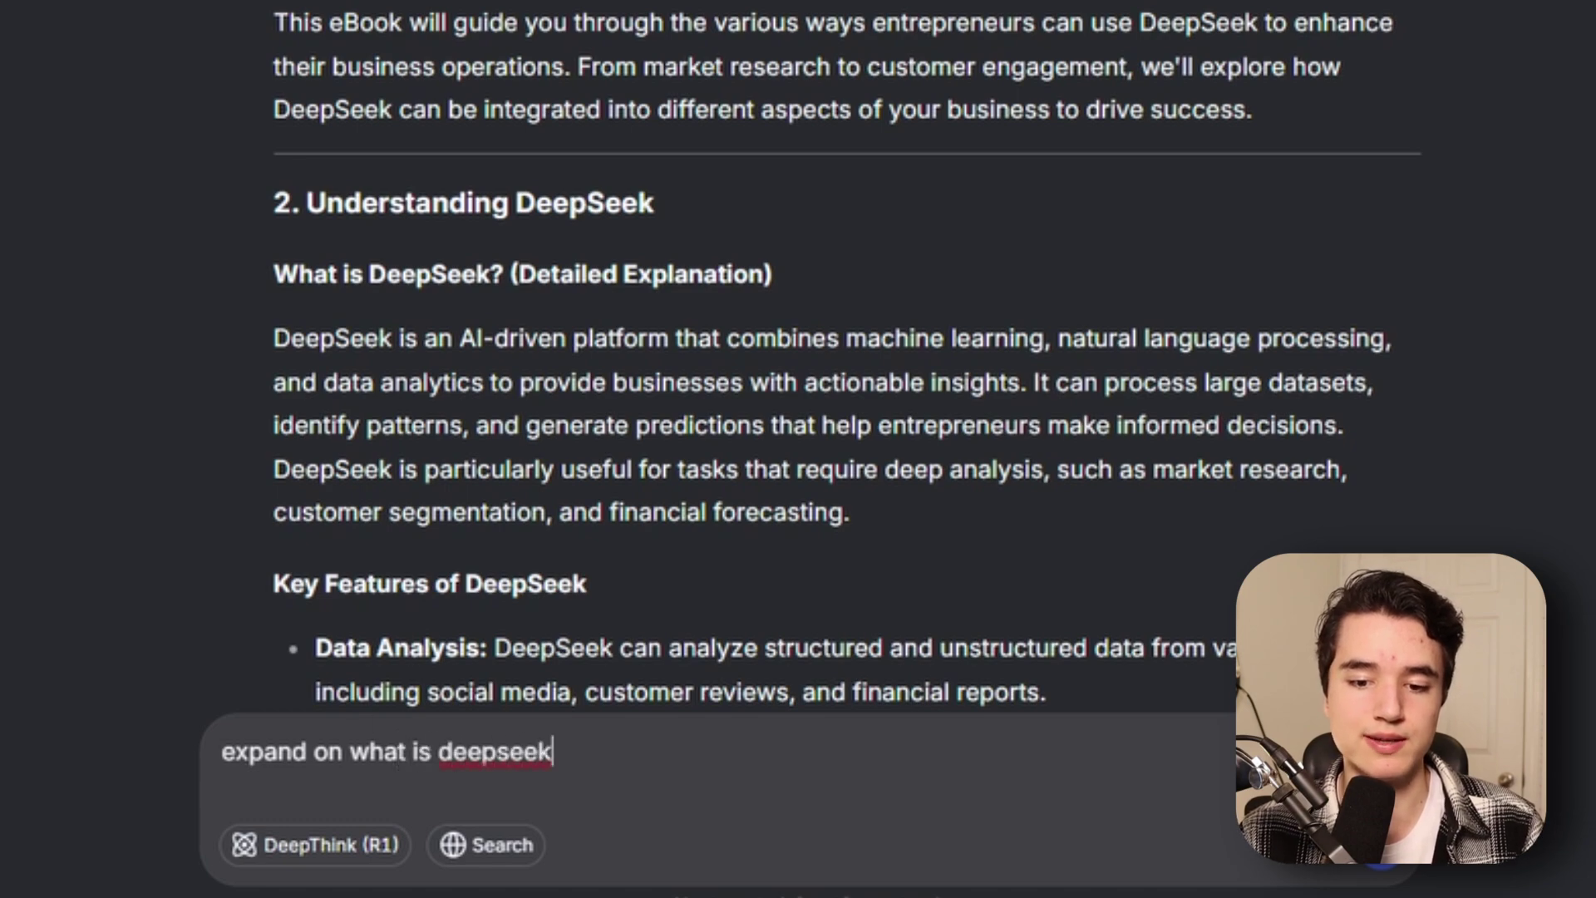
key(Return)
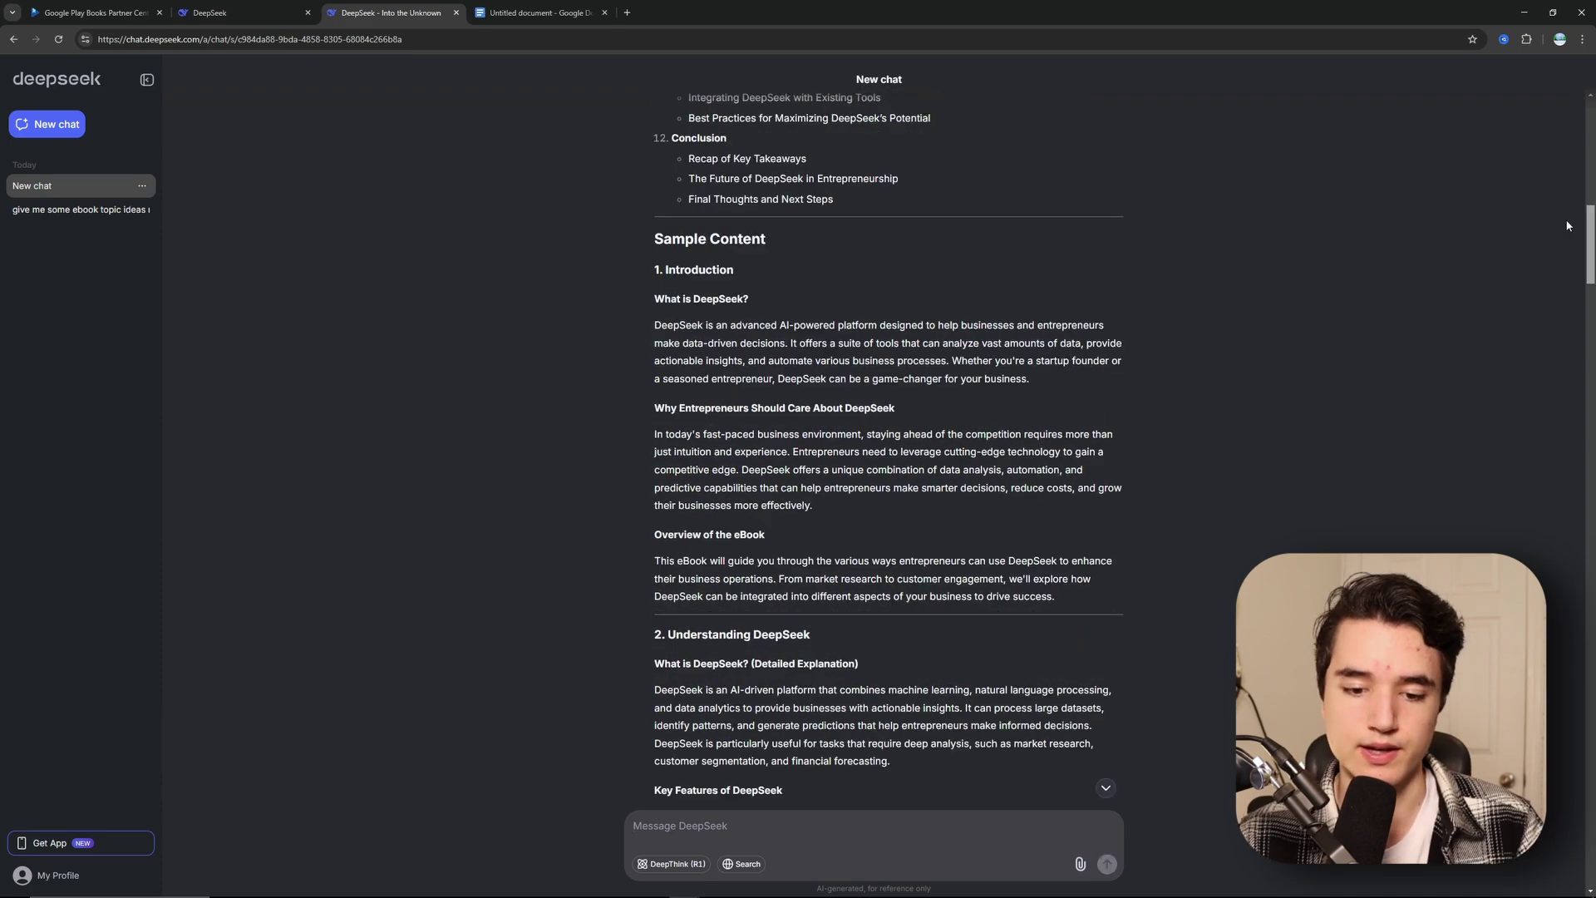
Step: Review the expanded reply and ask the chat to "expand and write the entire ebook"
scroll(888, 415, down, 15)
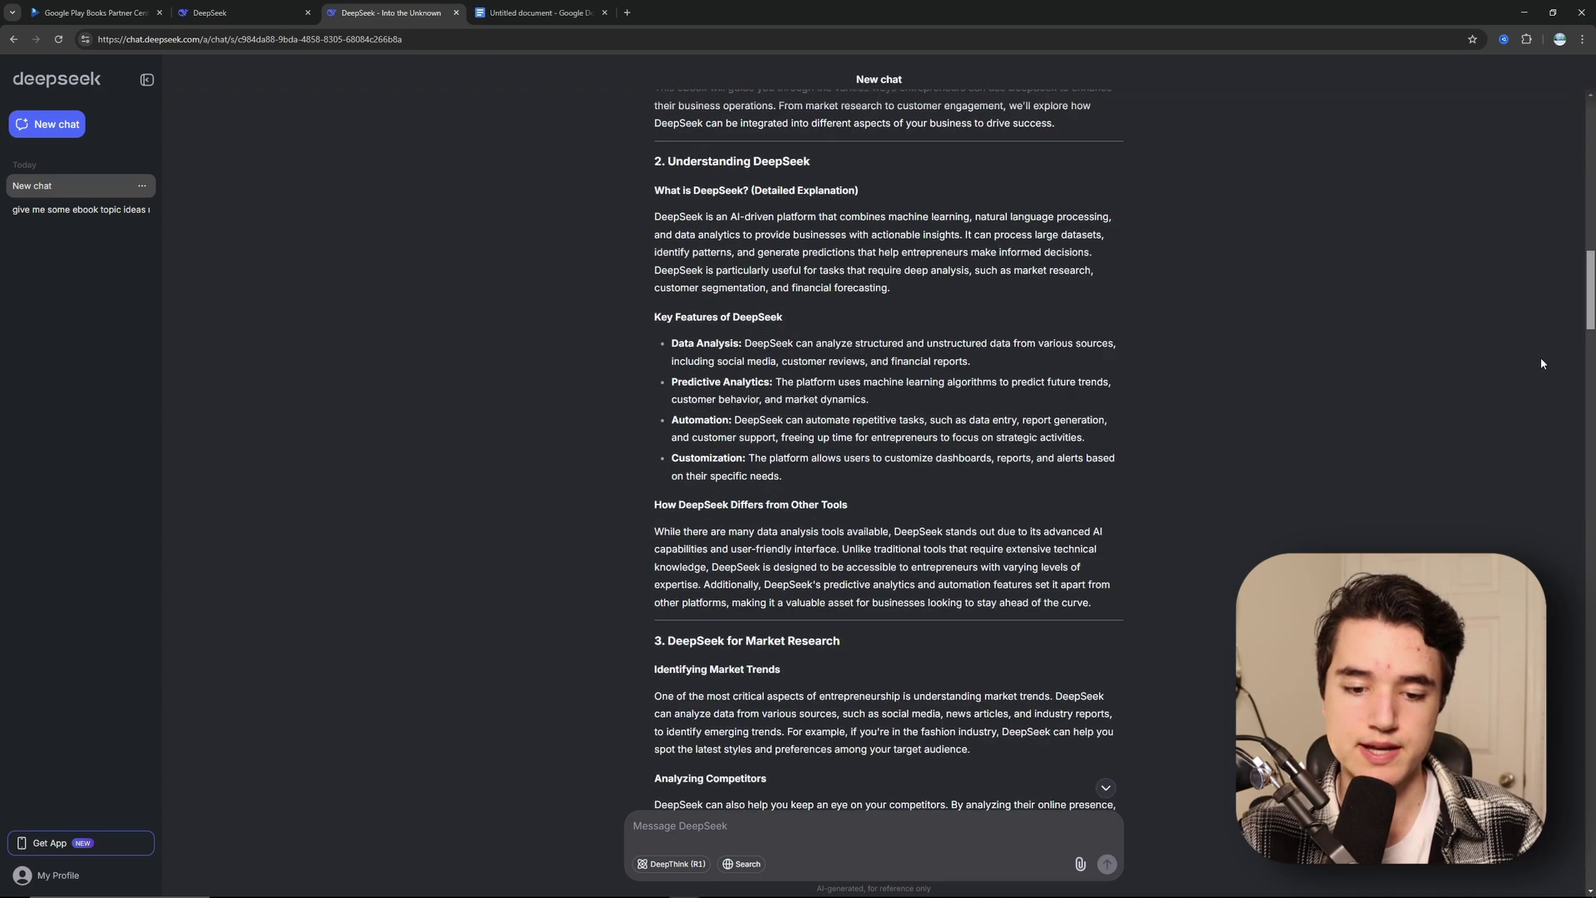
text(exp)
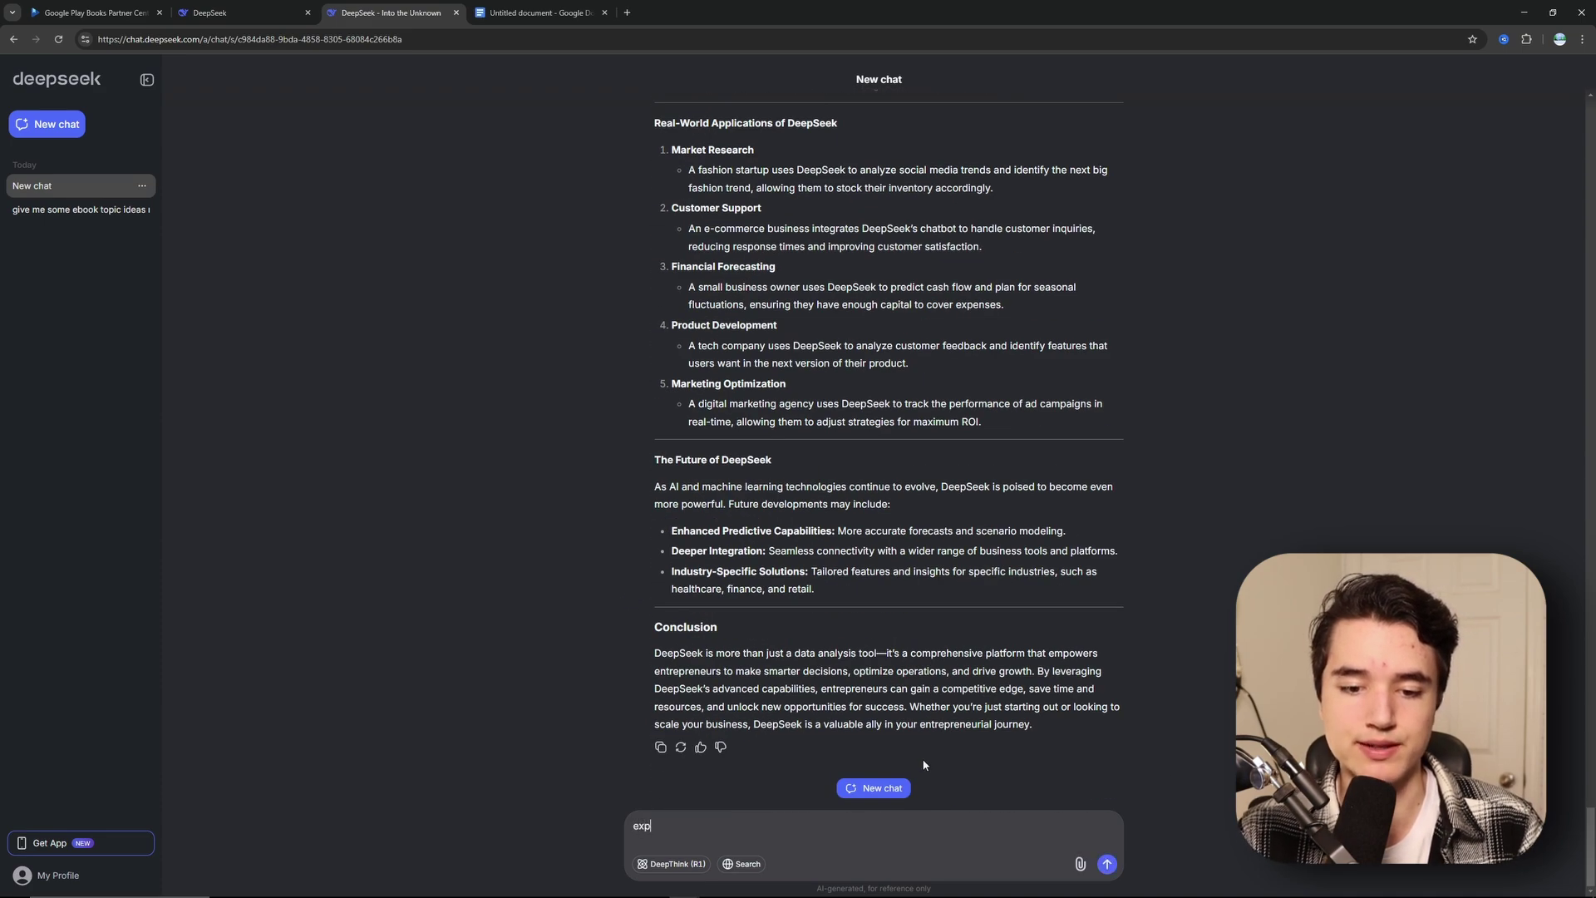
text(and and write the en)
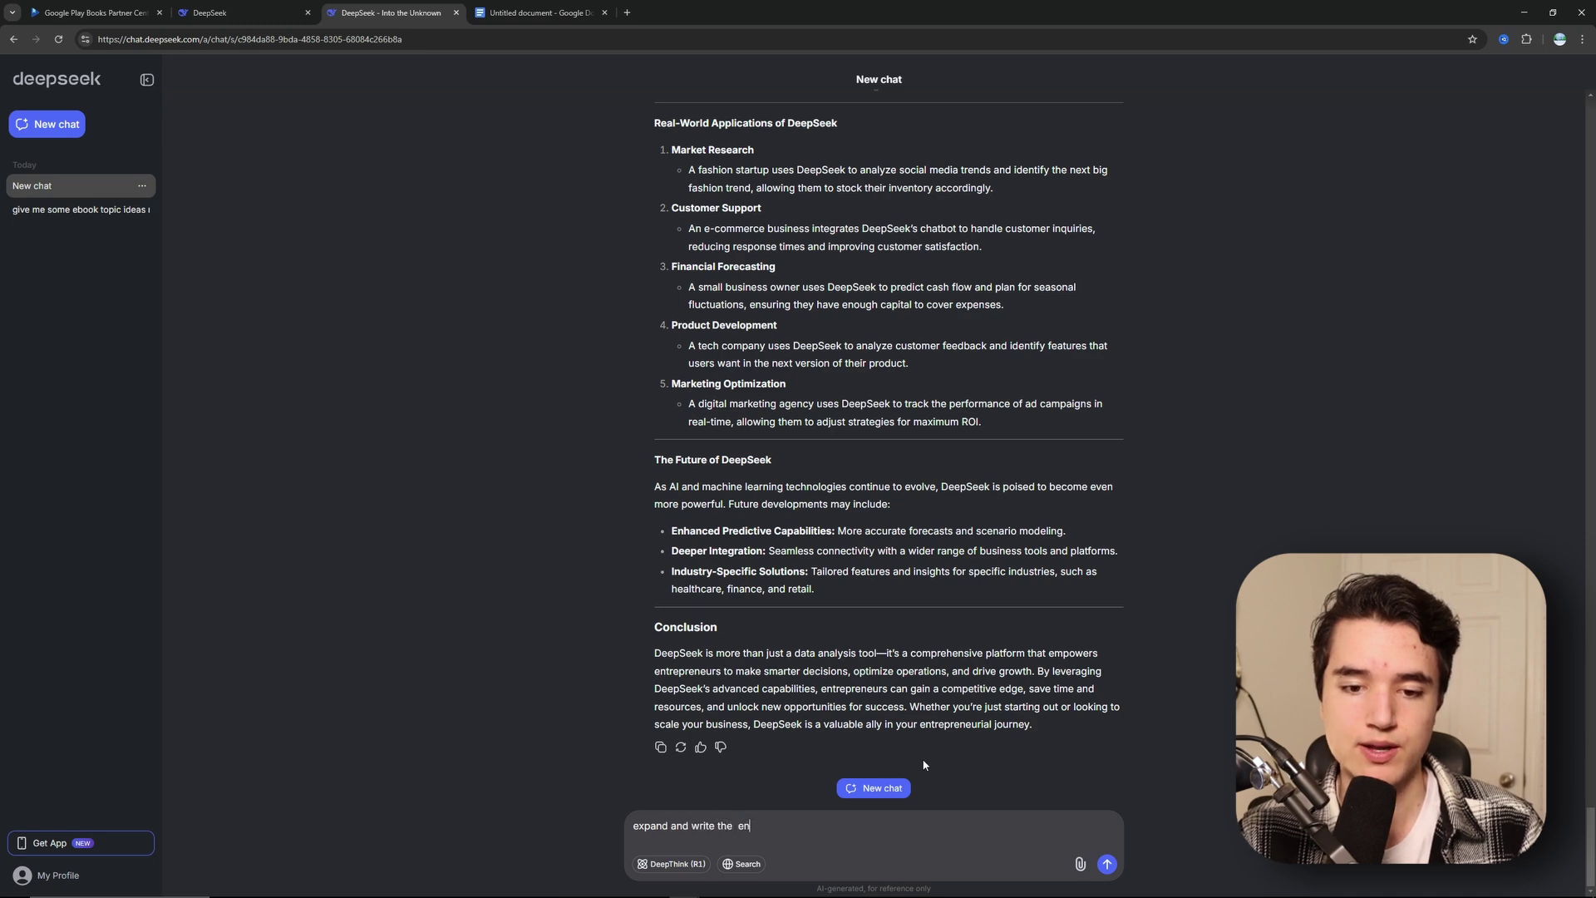
text(tire ebook)
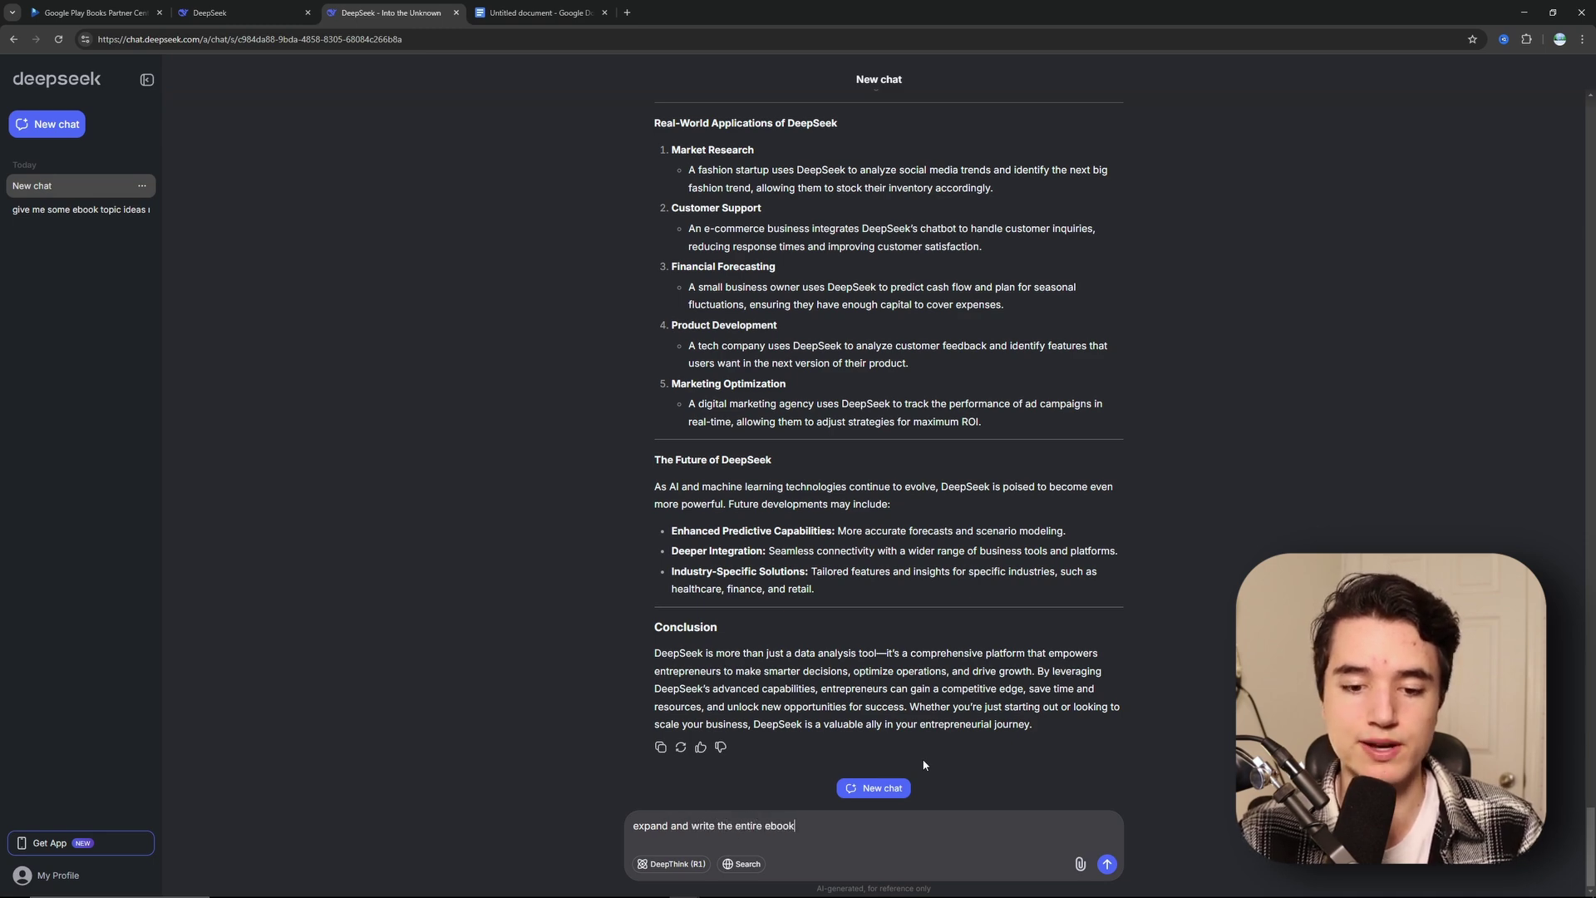
key(Return)
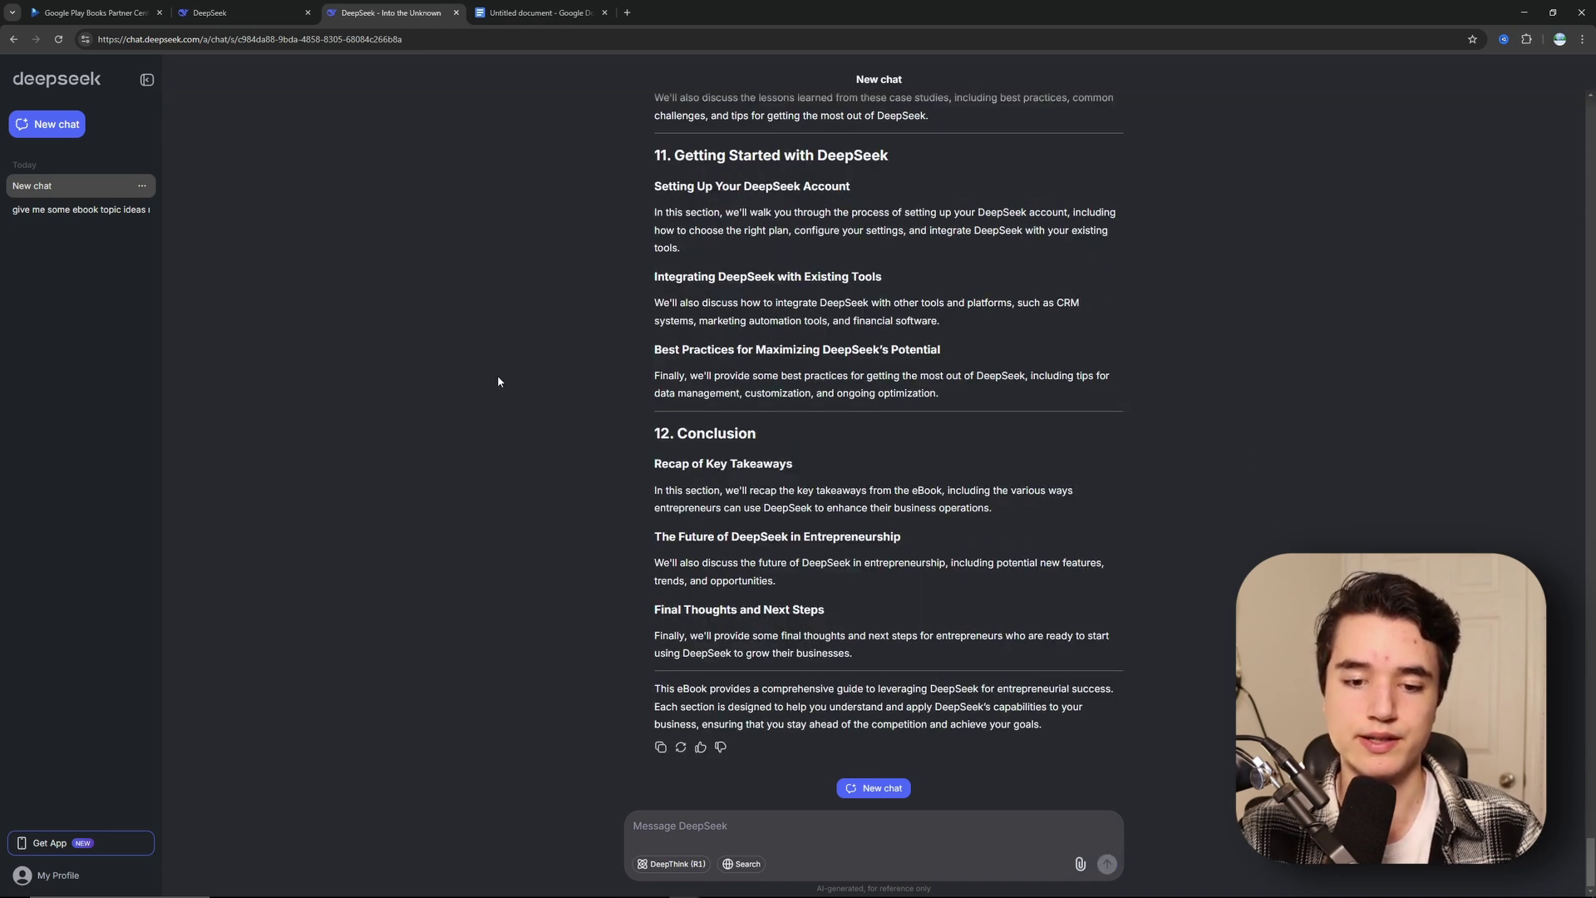
Step: Copy the full ebook reply, switch to Google Docs and paste it into a new blank document
click(660, 746)
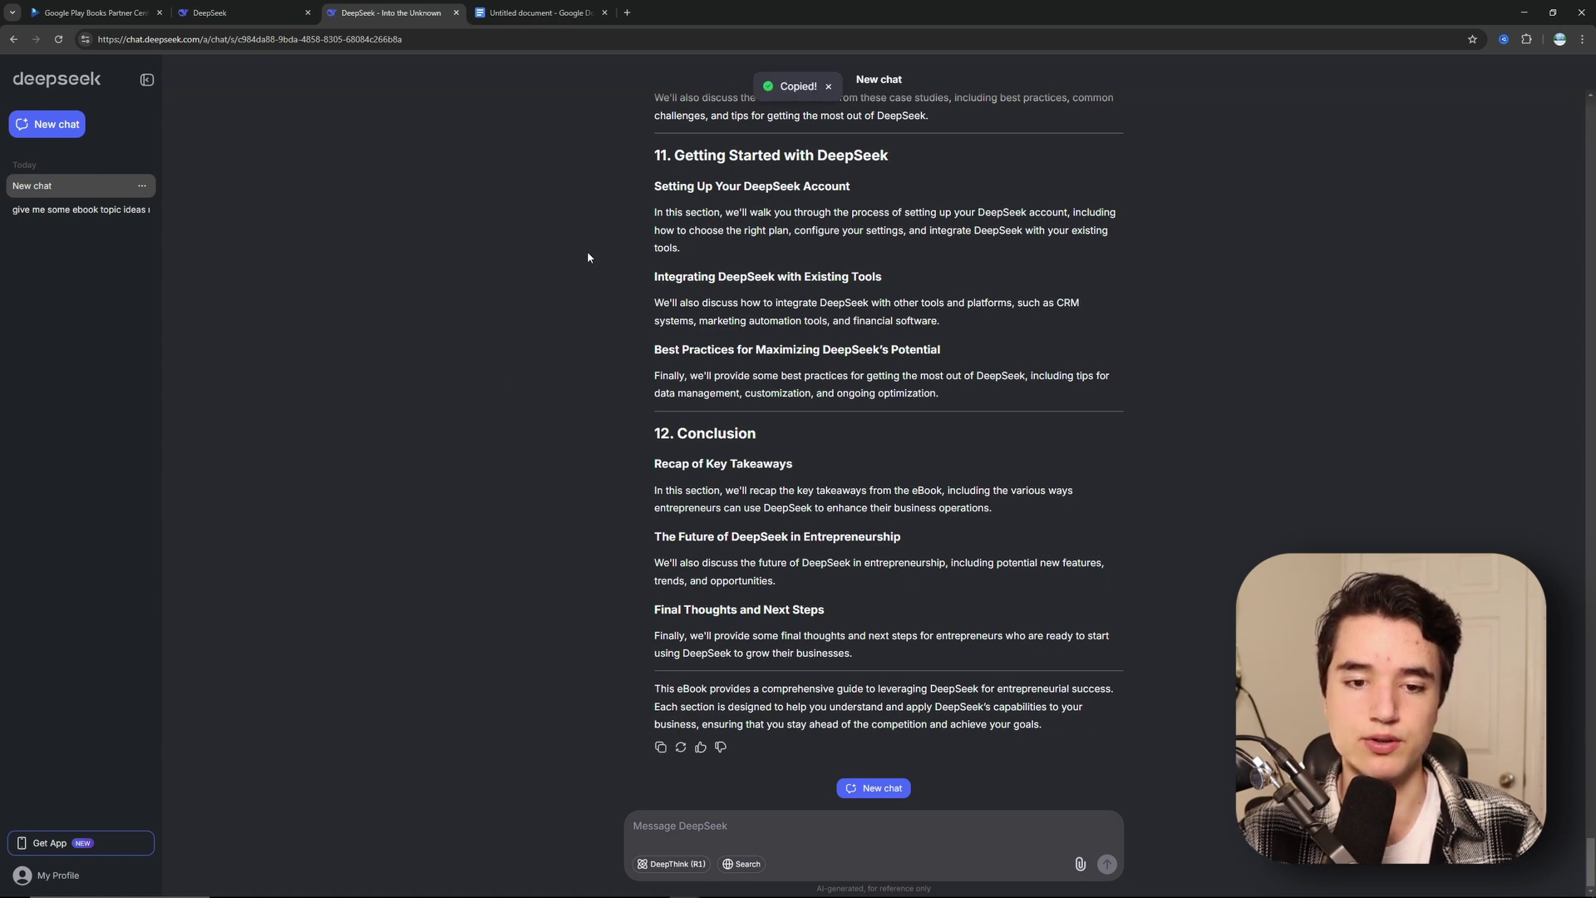
click(540, 12)
click(21, 73)
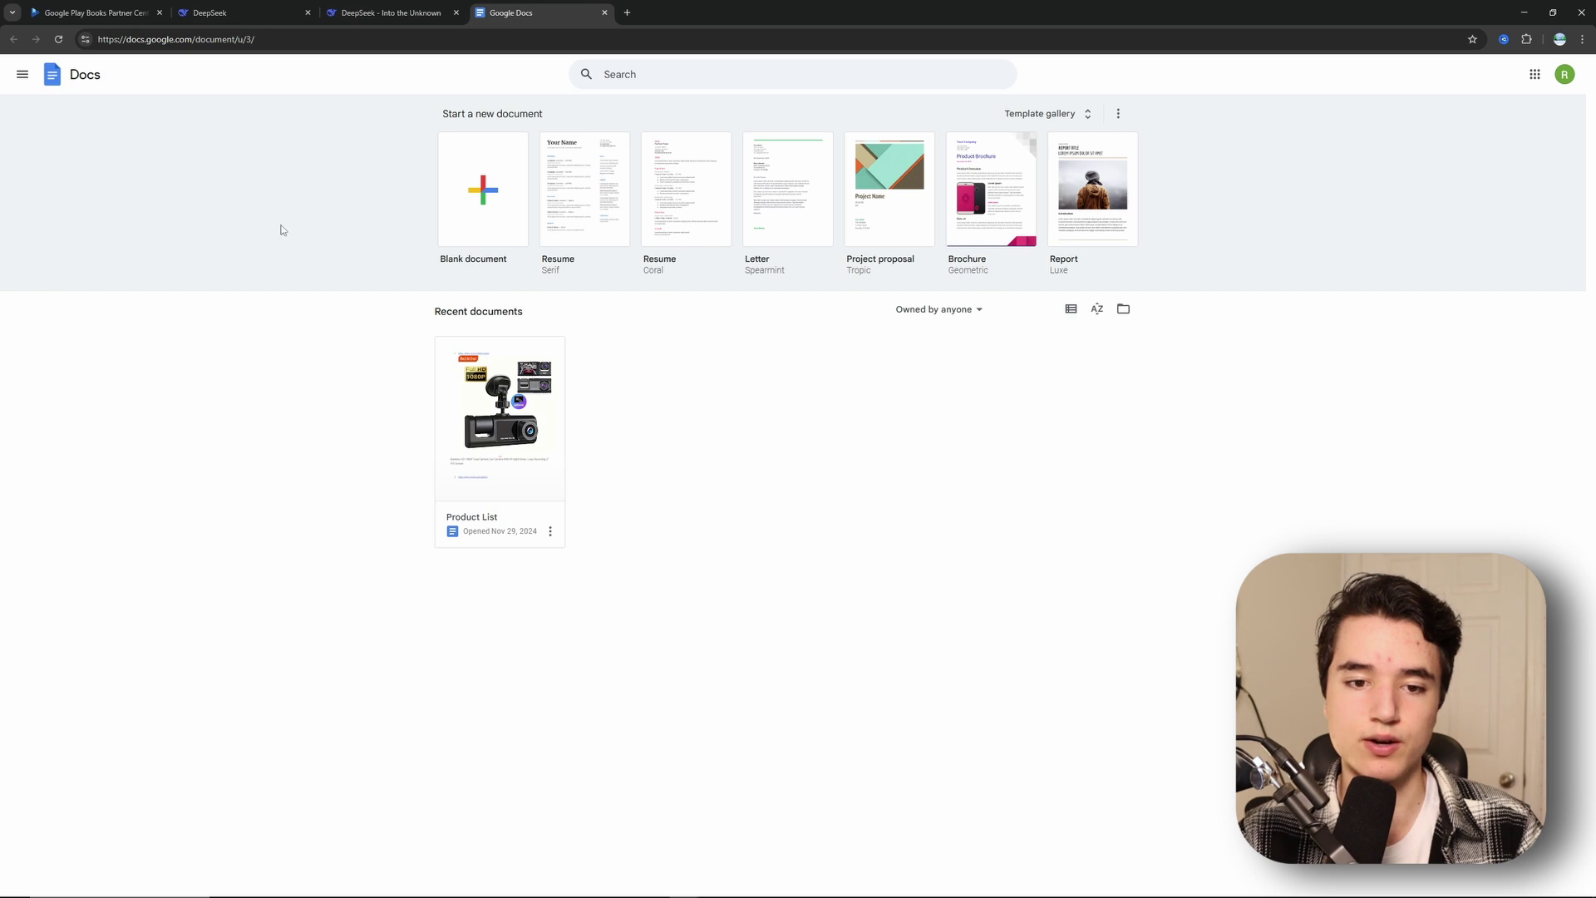
click(479, 185)
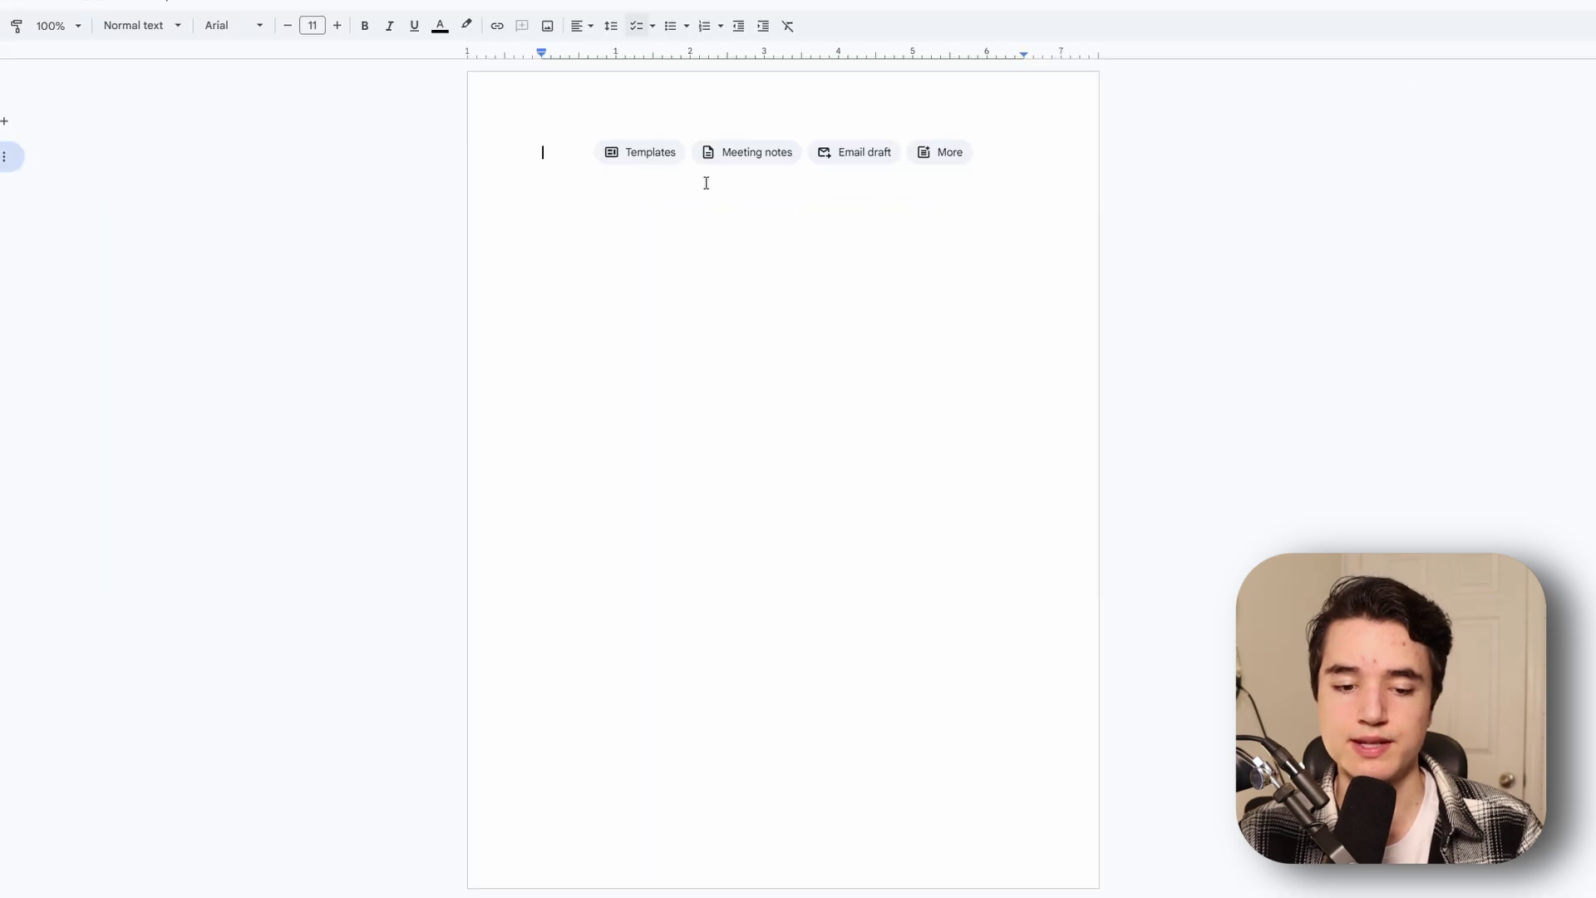
key(ctrl+v)
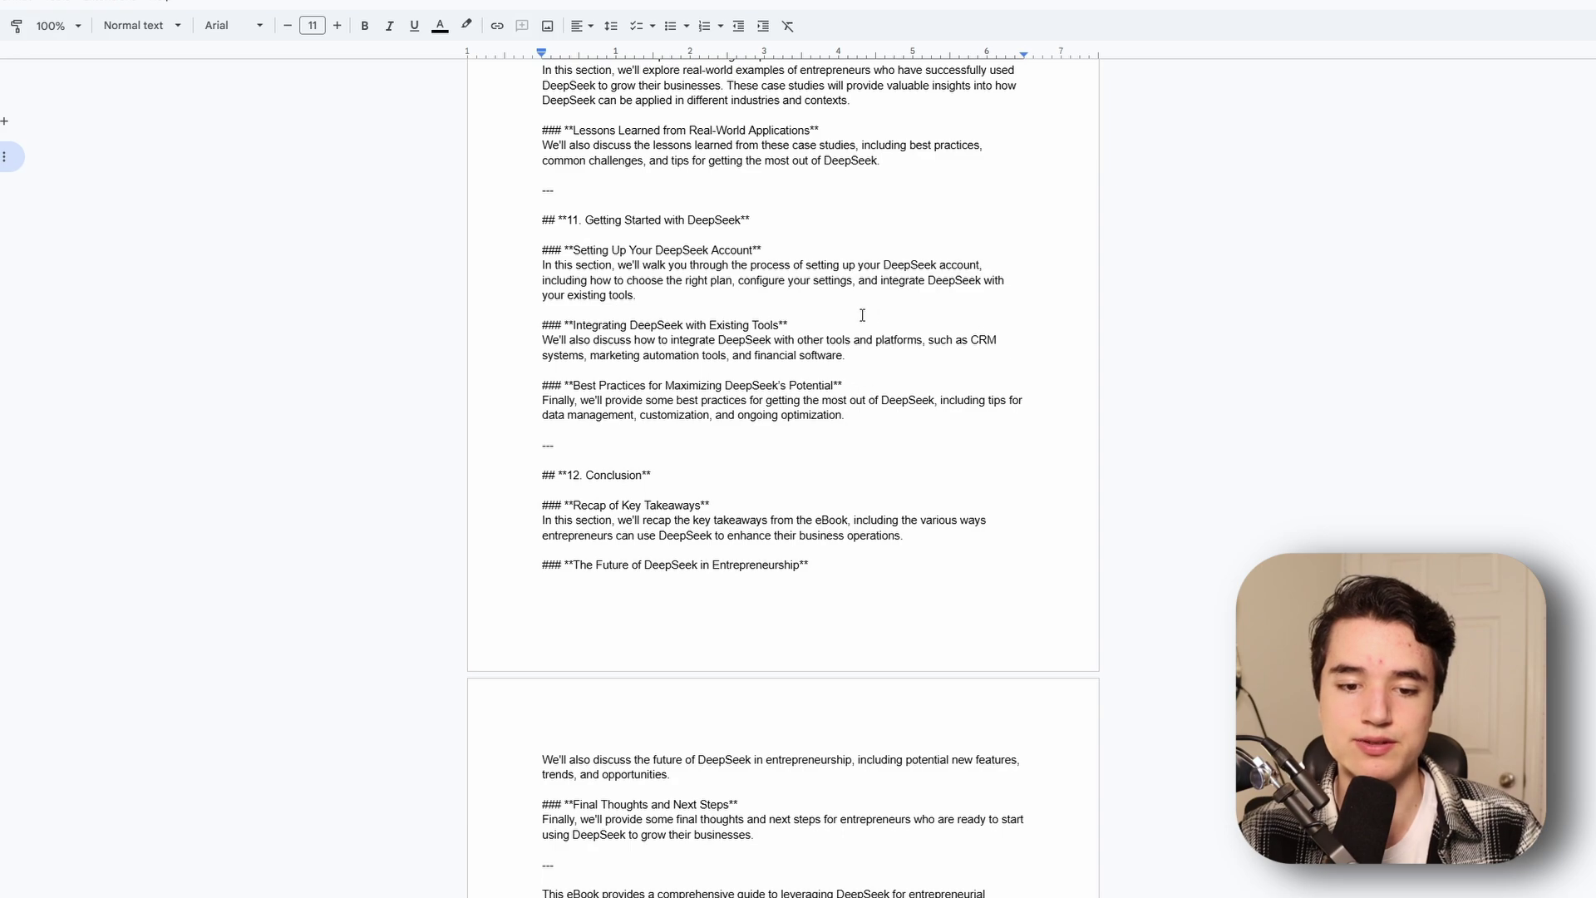
Step: Delete the chat's introductory paragraph and the separator dashes above the ebook title at the start of the document
scroll(841, 310, up, 15)
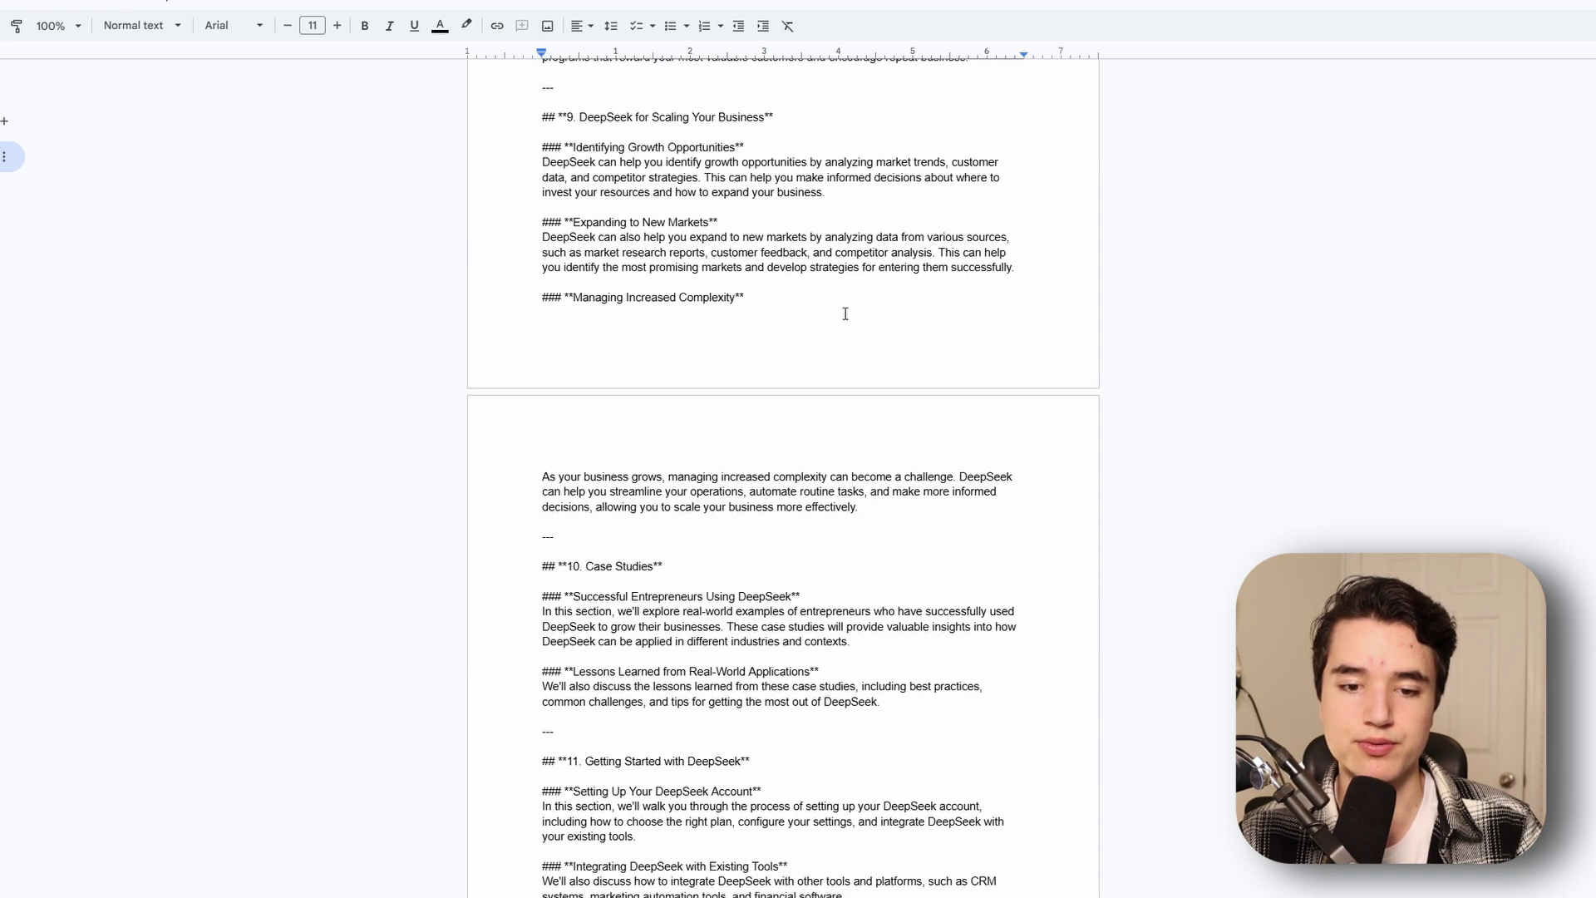
scroll(848, 405, up, 6)
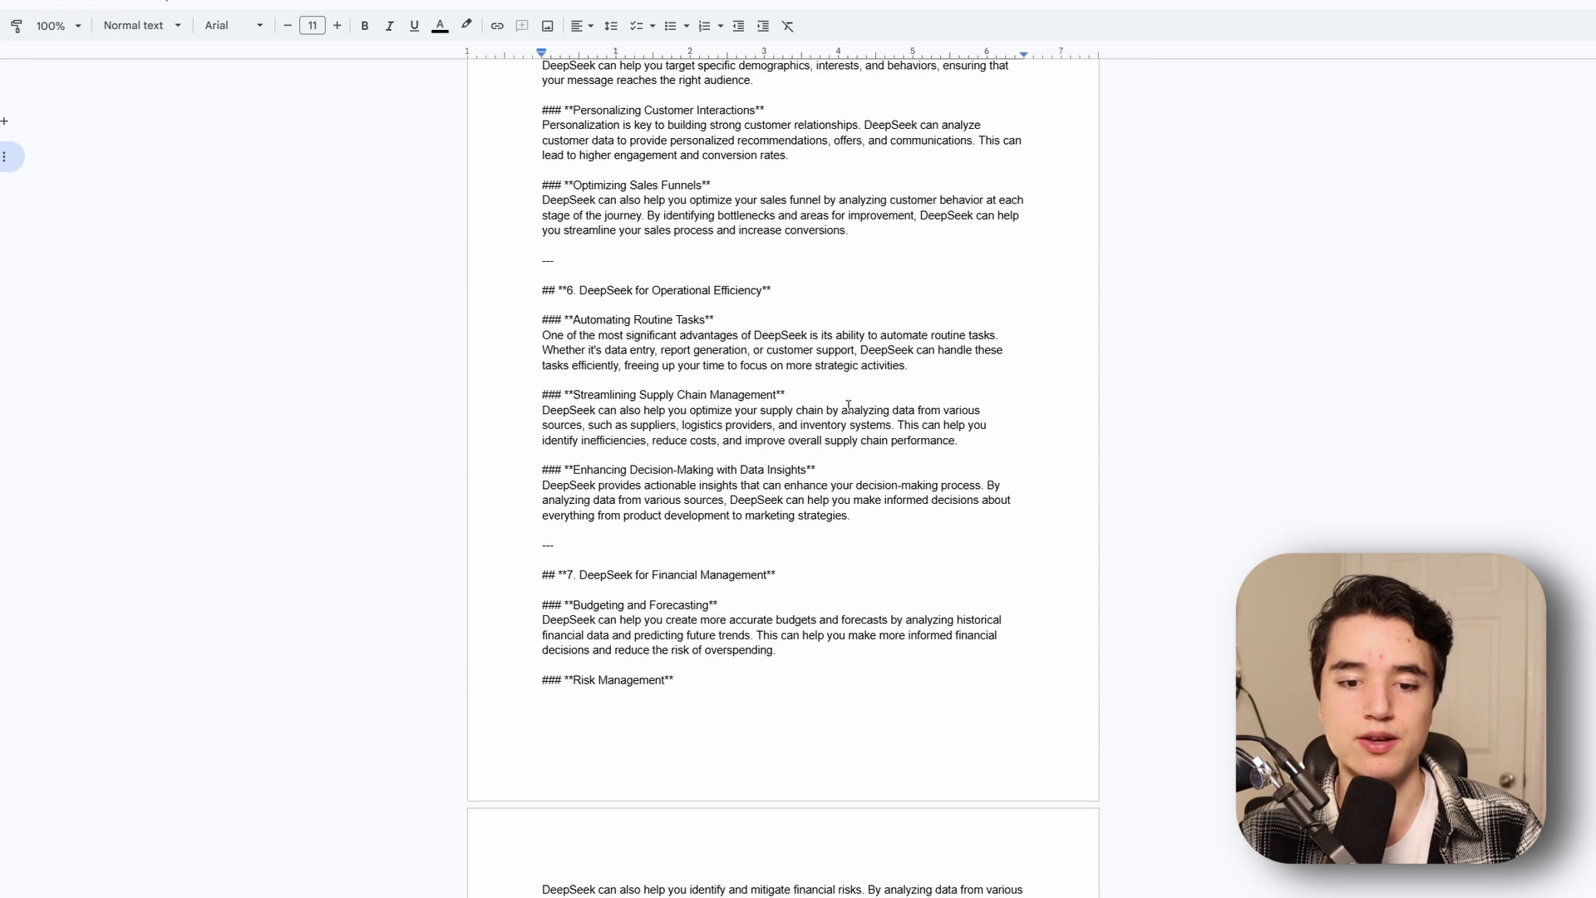
scroll(848, 406, up, 8)
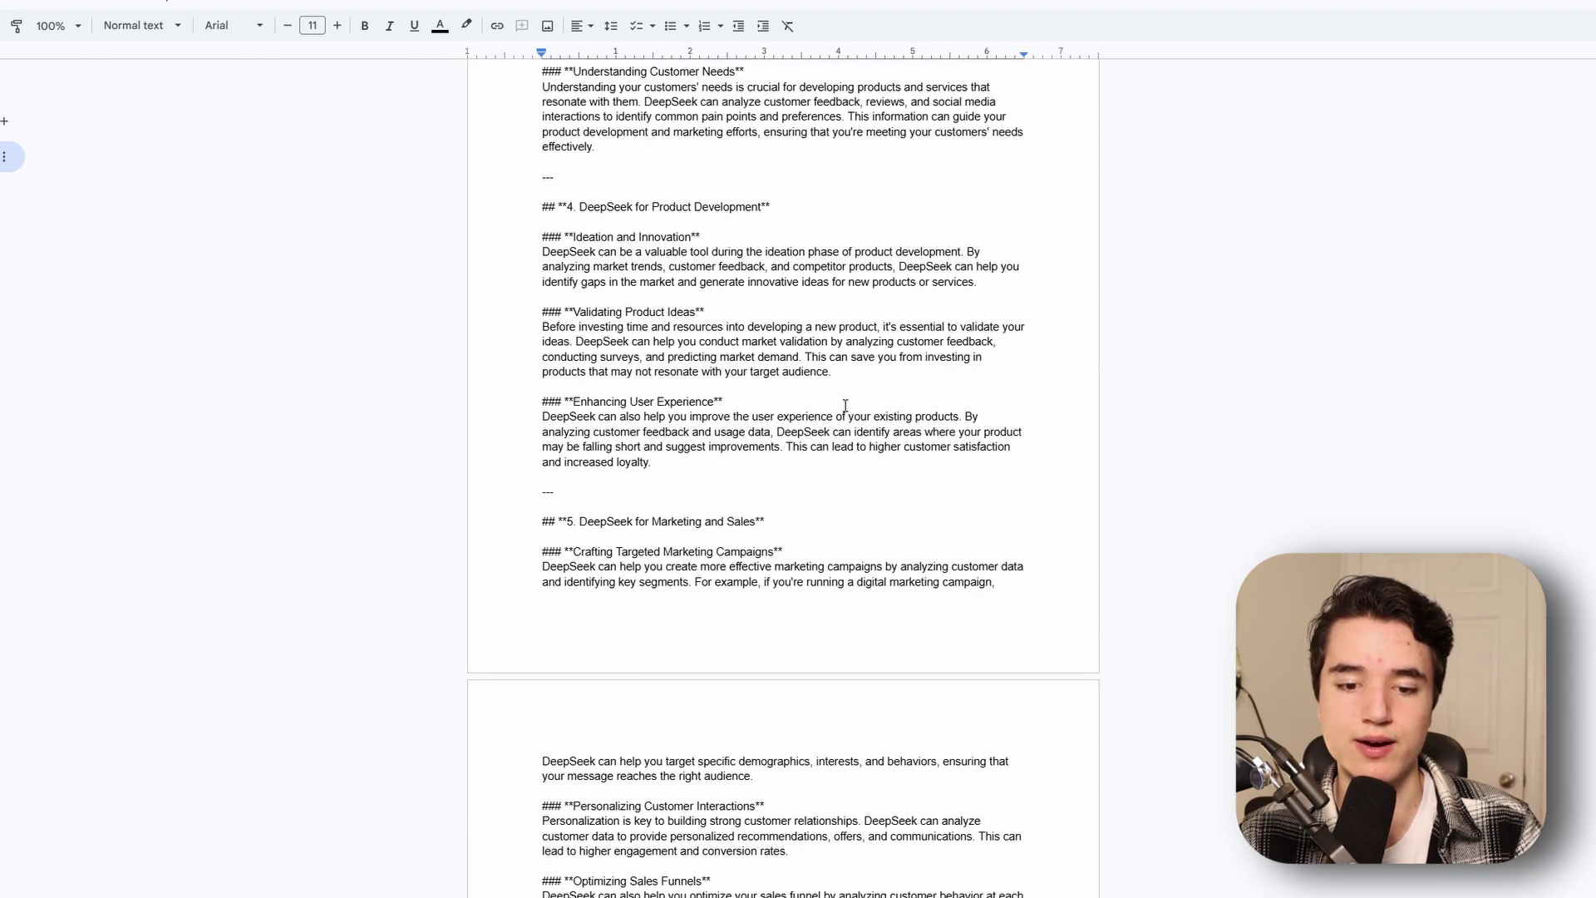
scroll(844, 405, up, 20)
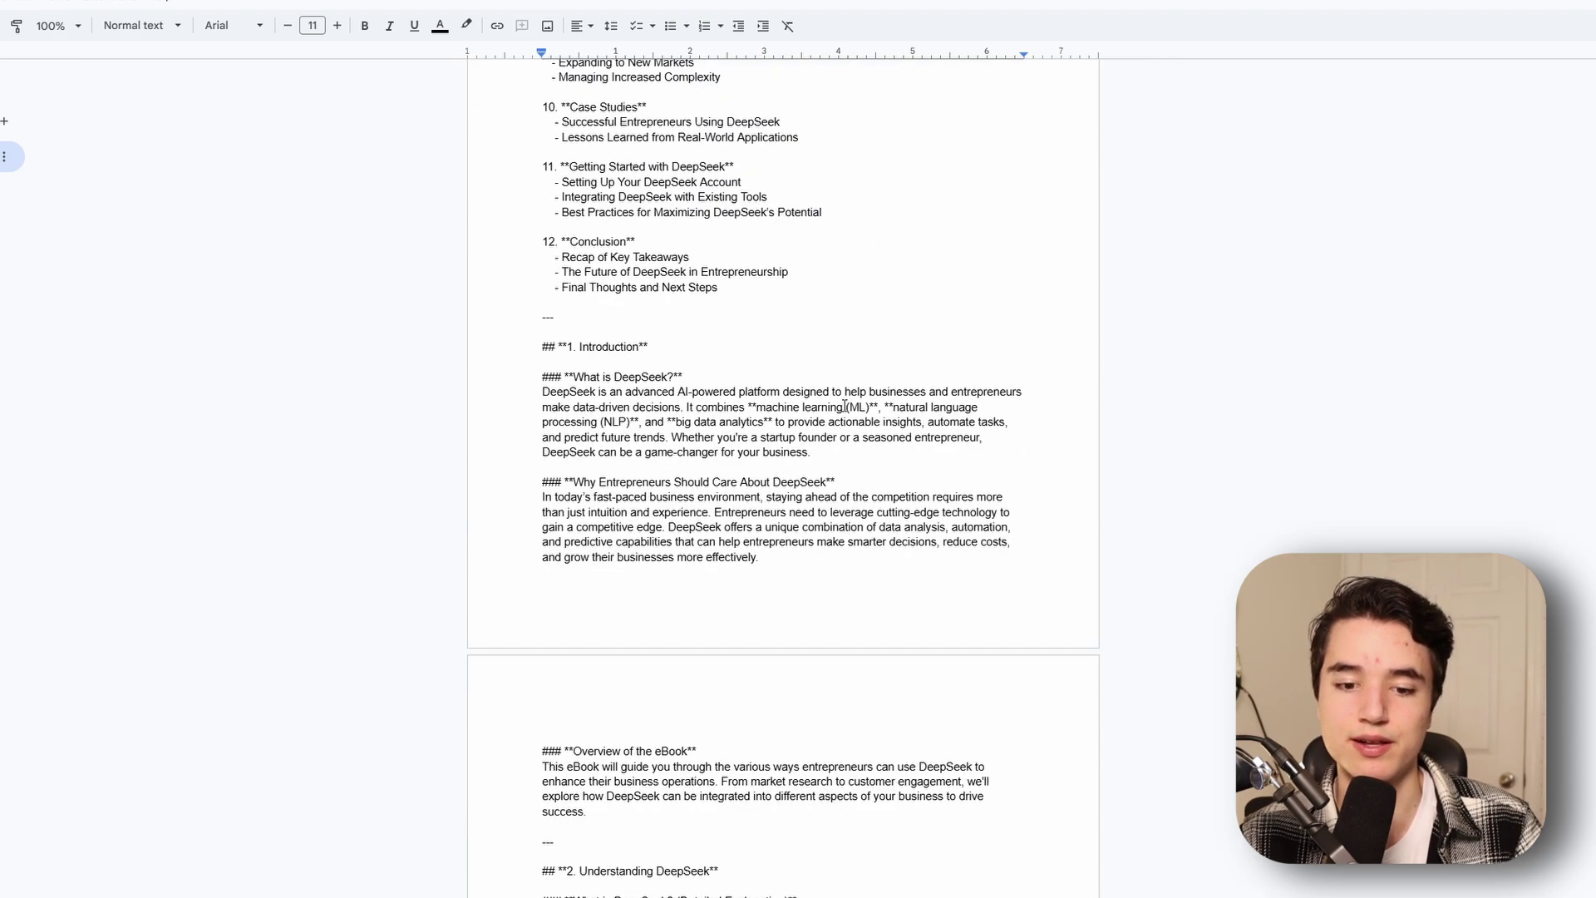
scroll(845, 406, up, 6)
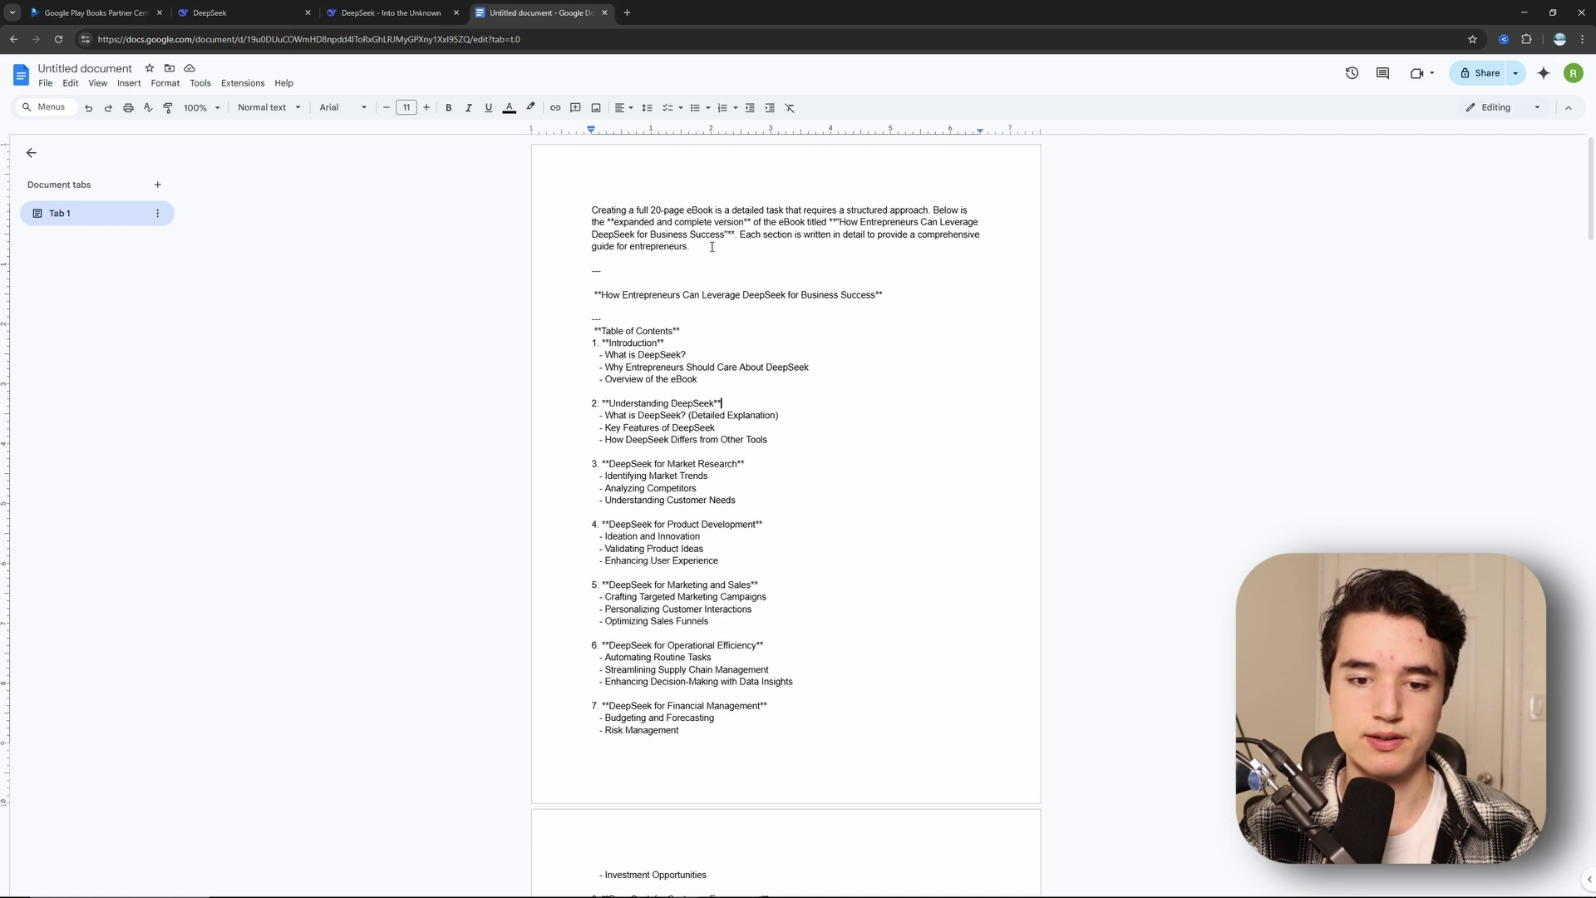
drag(712, 247, 583, 208)
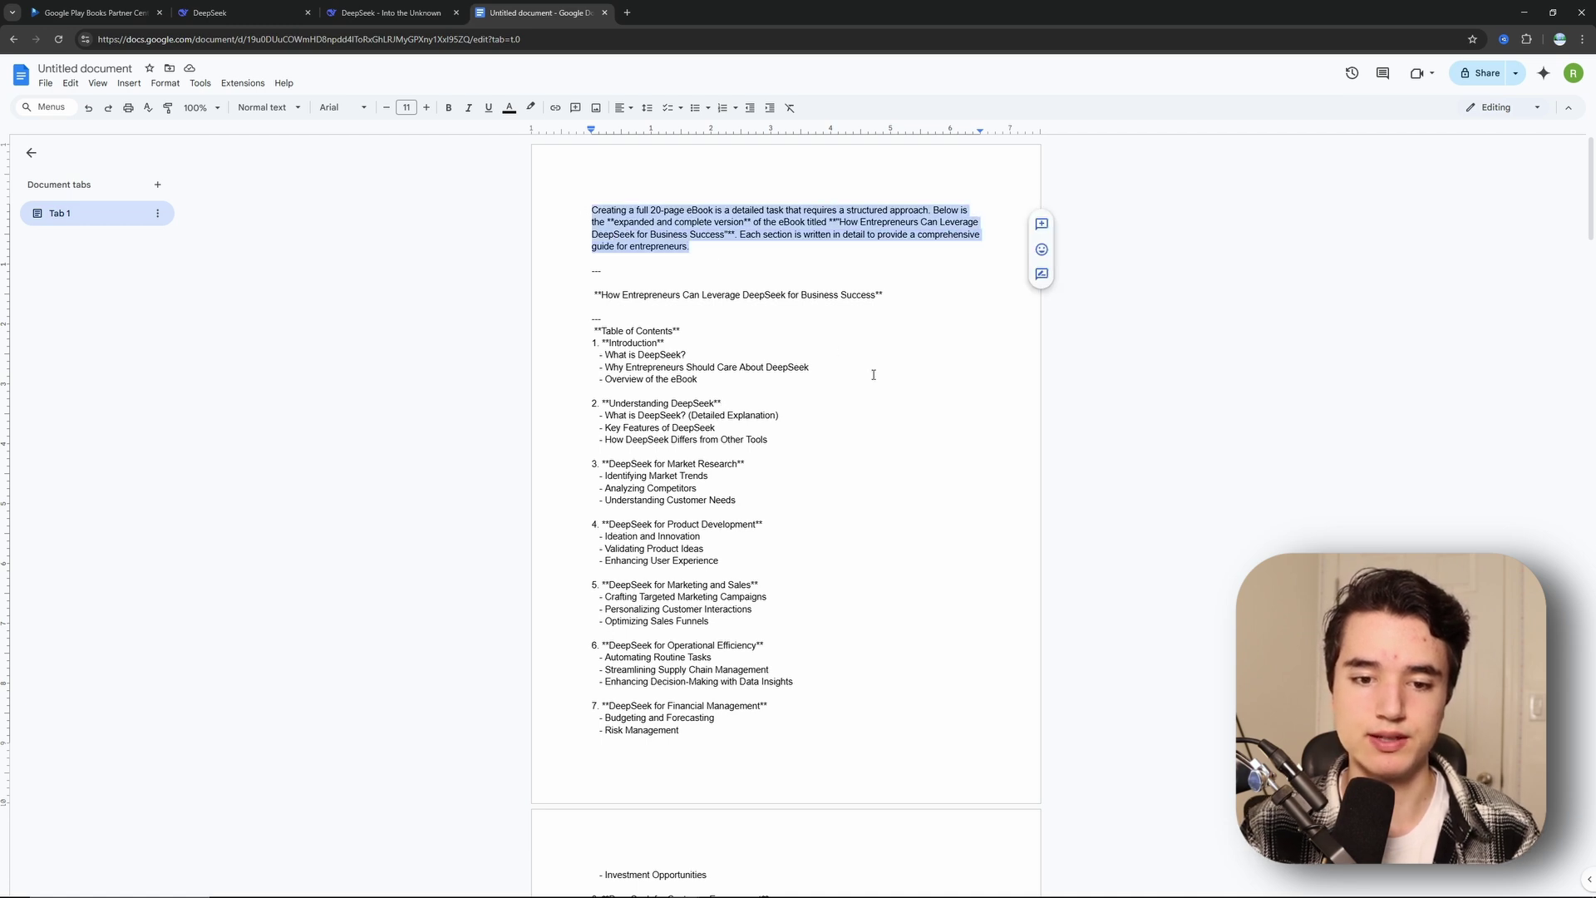
key(BackSpace)
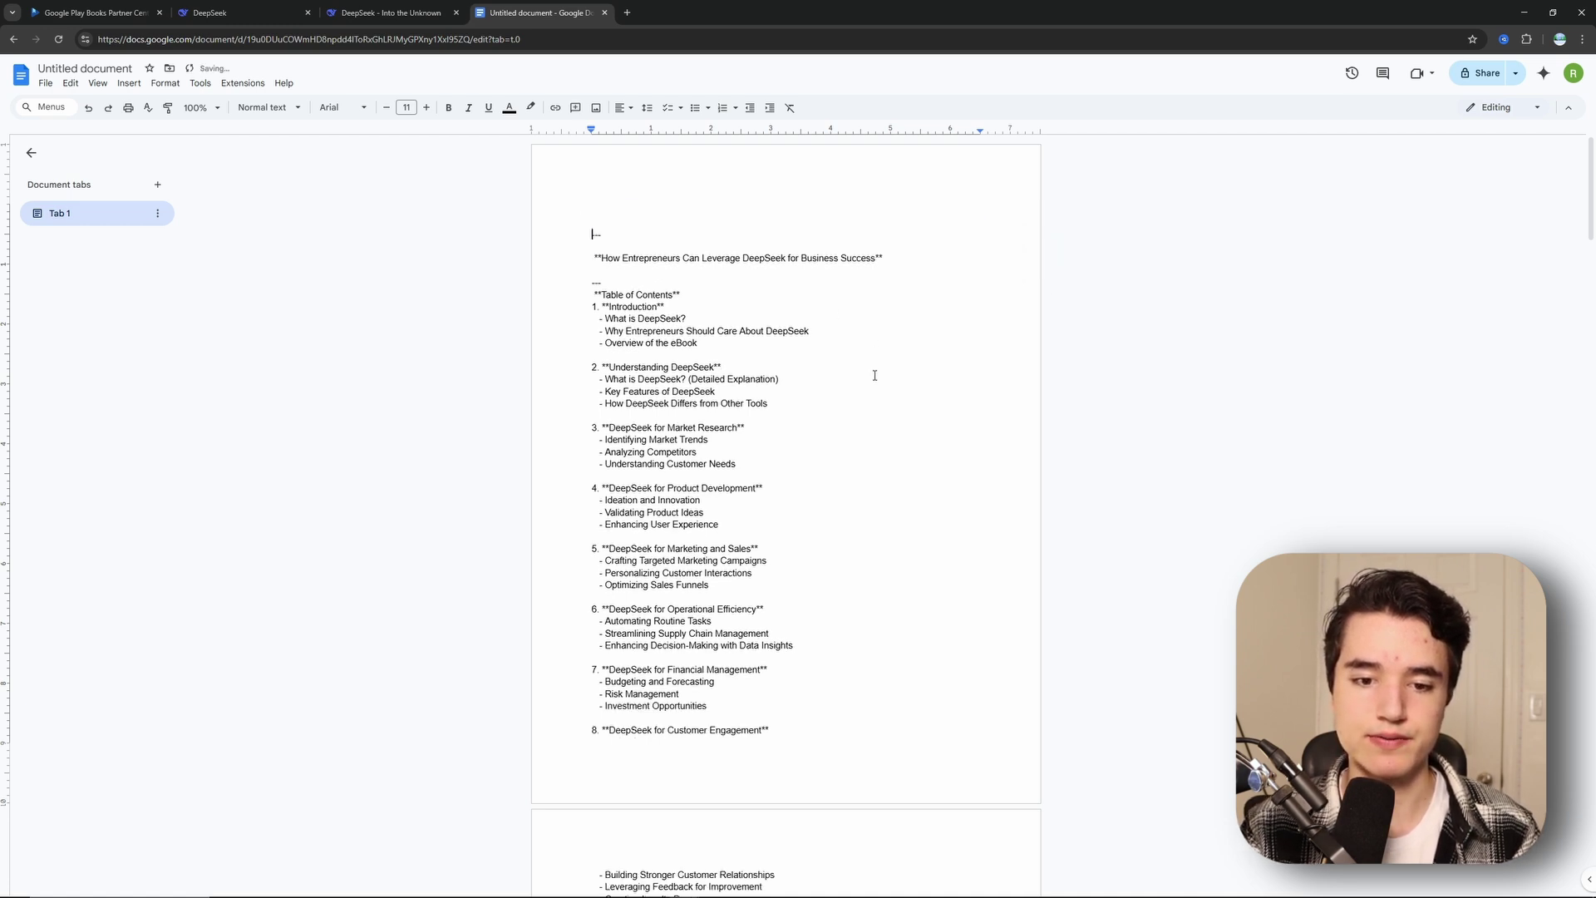
Step: Name the document "**How Entrepreneurs Can Leverage DeepSeek for Business Success**"
click(46, 83)
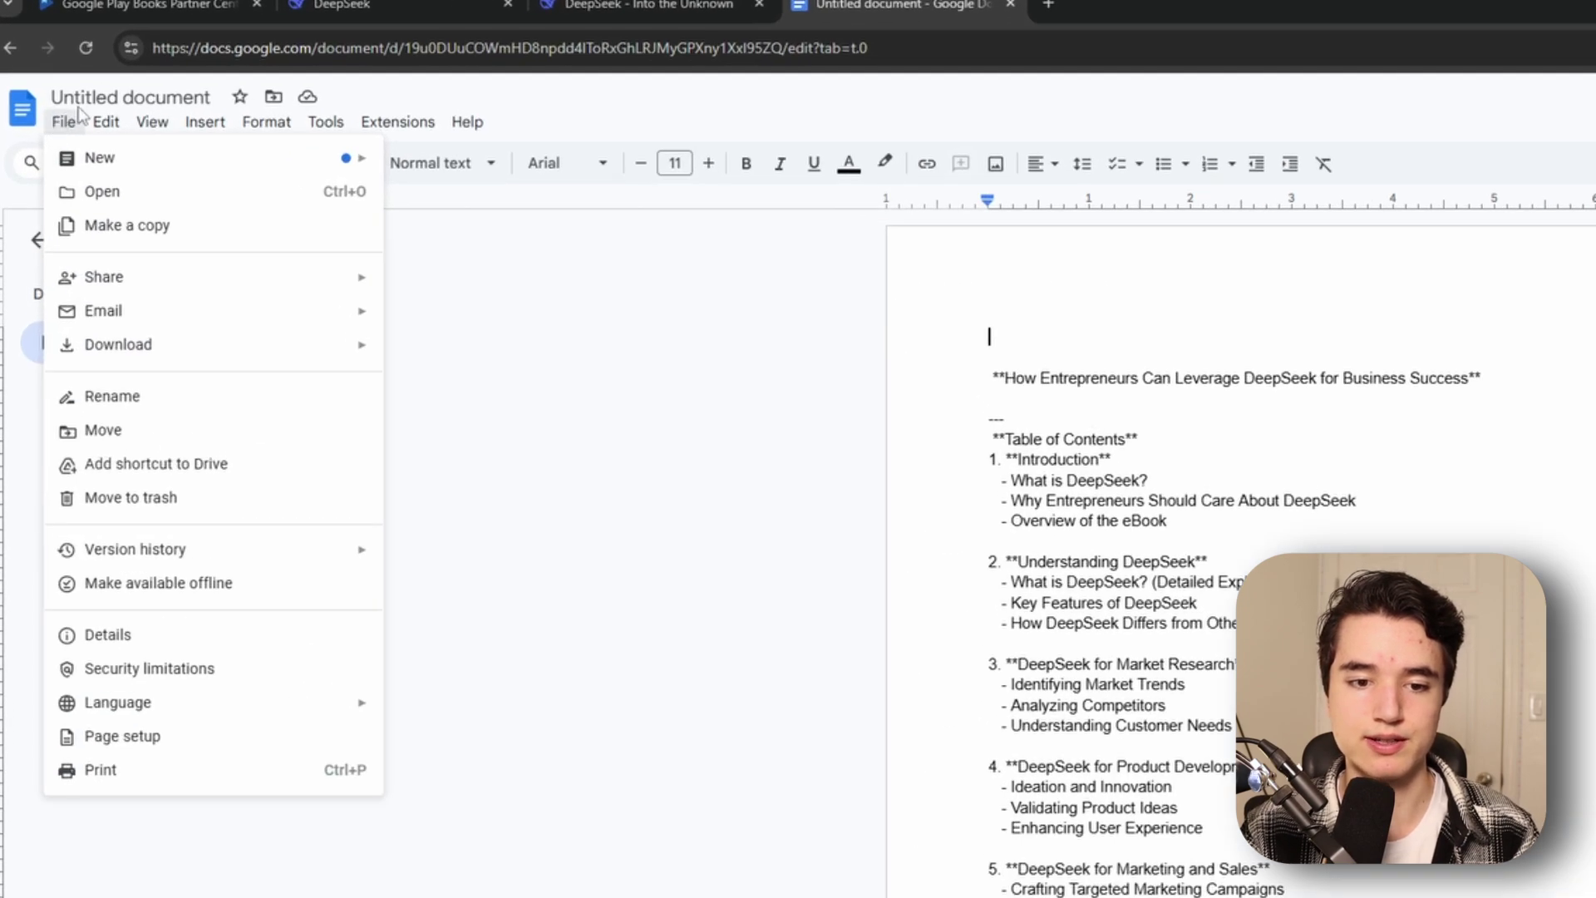
click(120, 96)
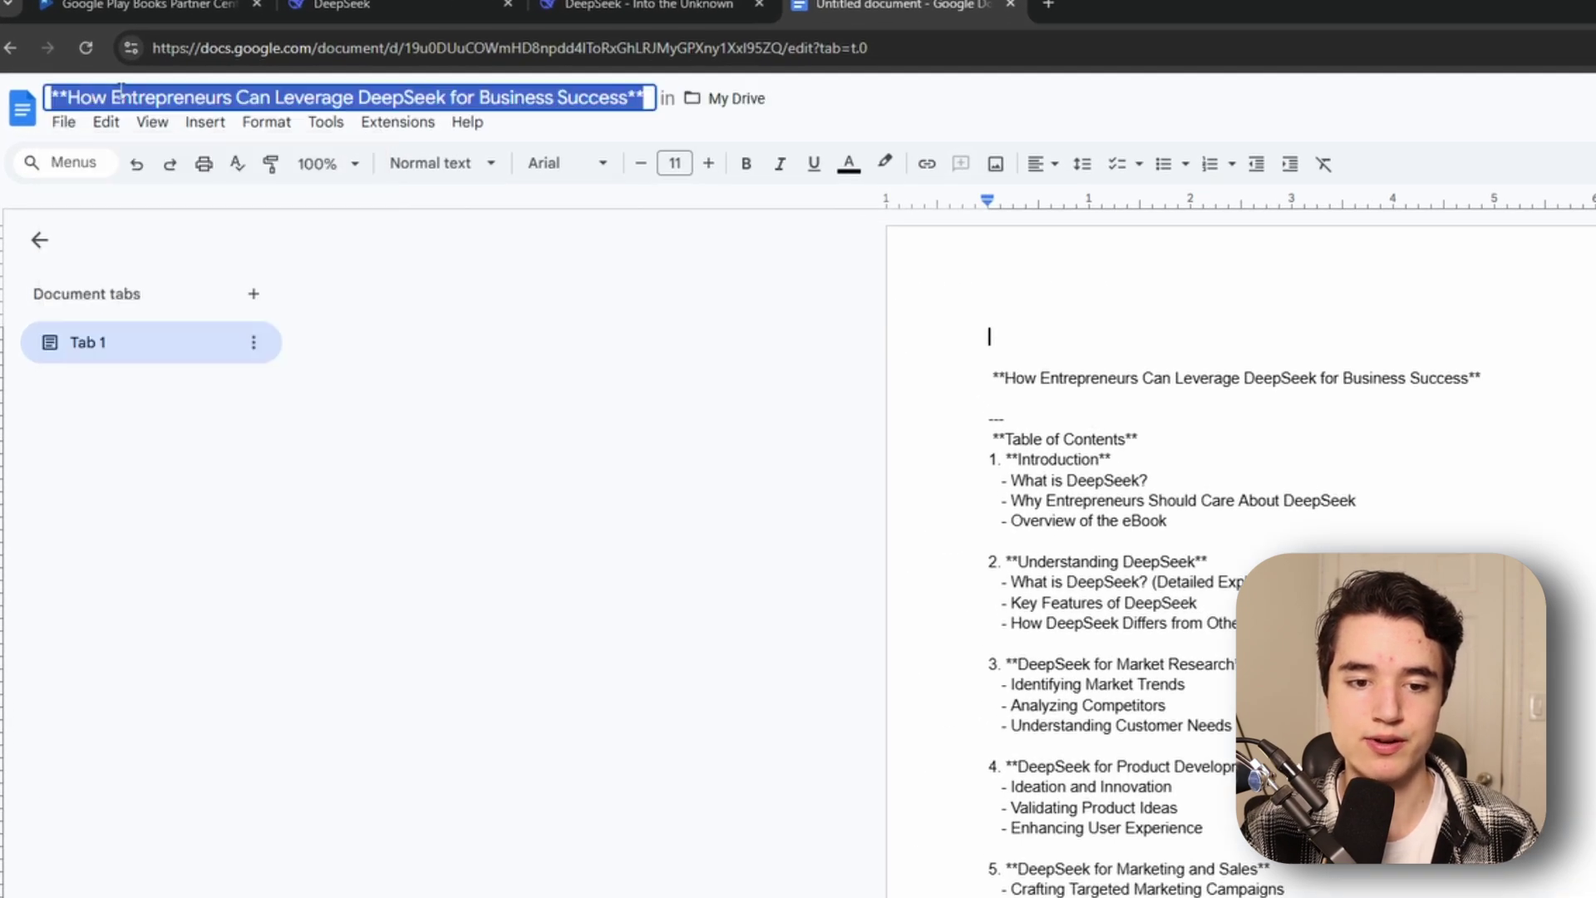
click(789, 91)
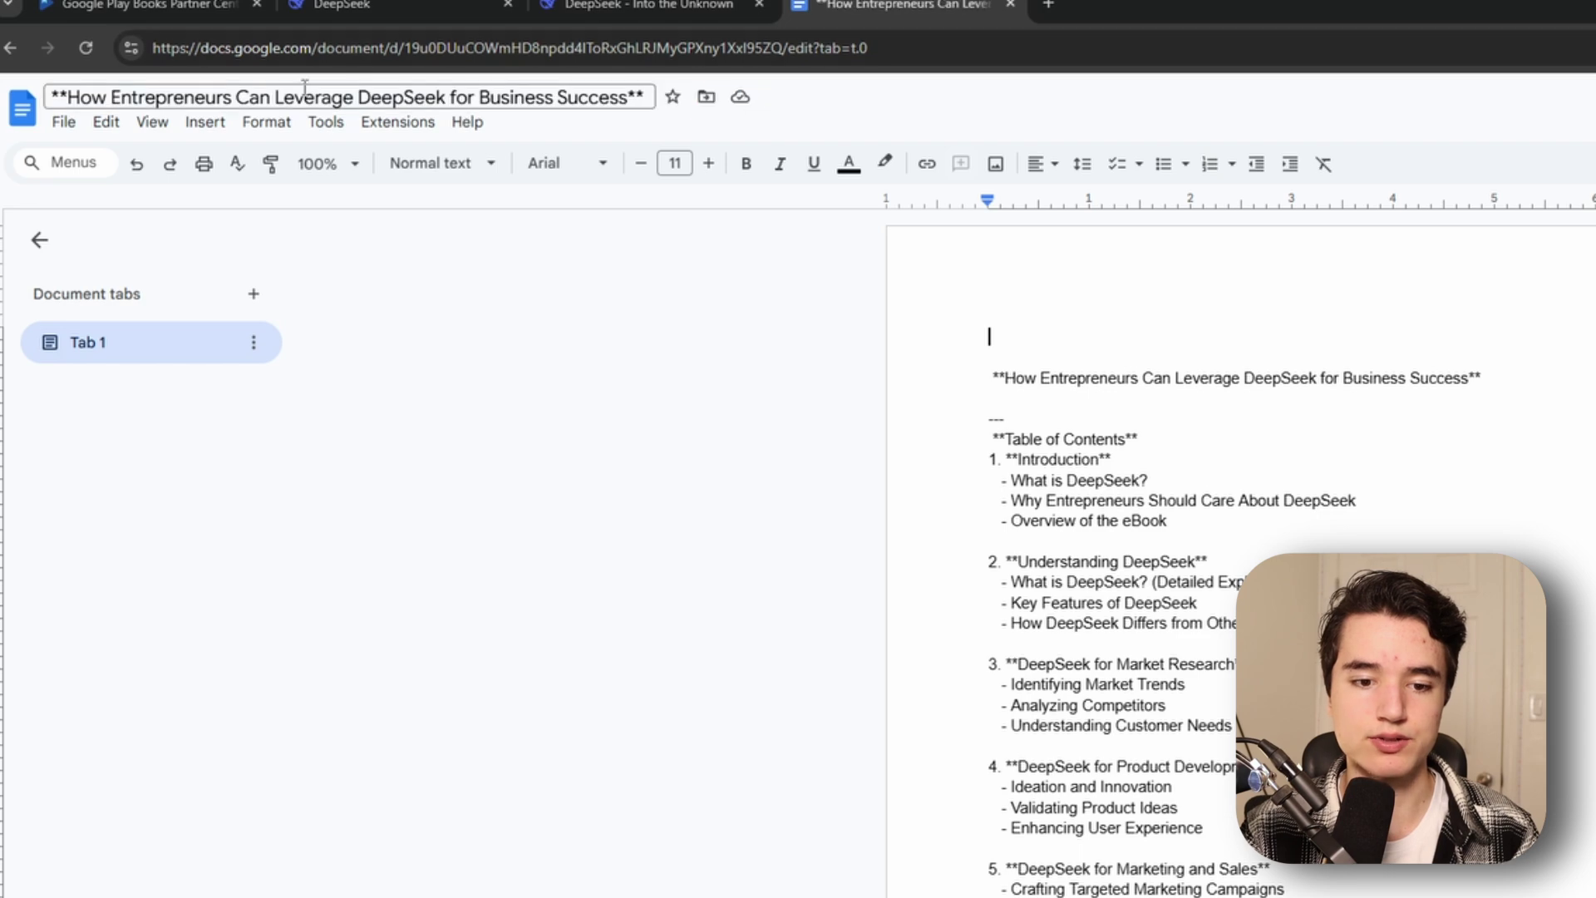
Step: Download the ebook document as a PDF
click(64, 123)
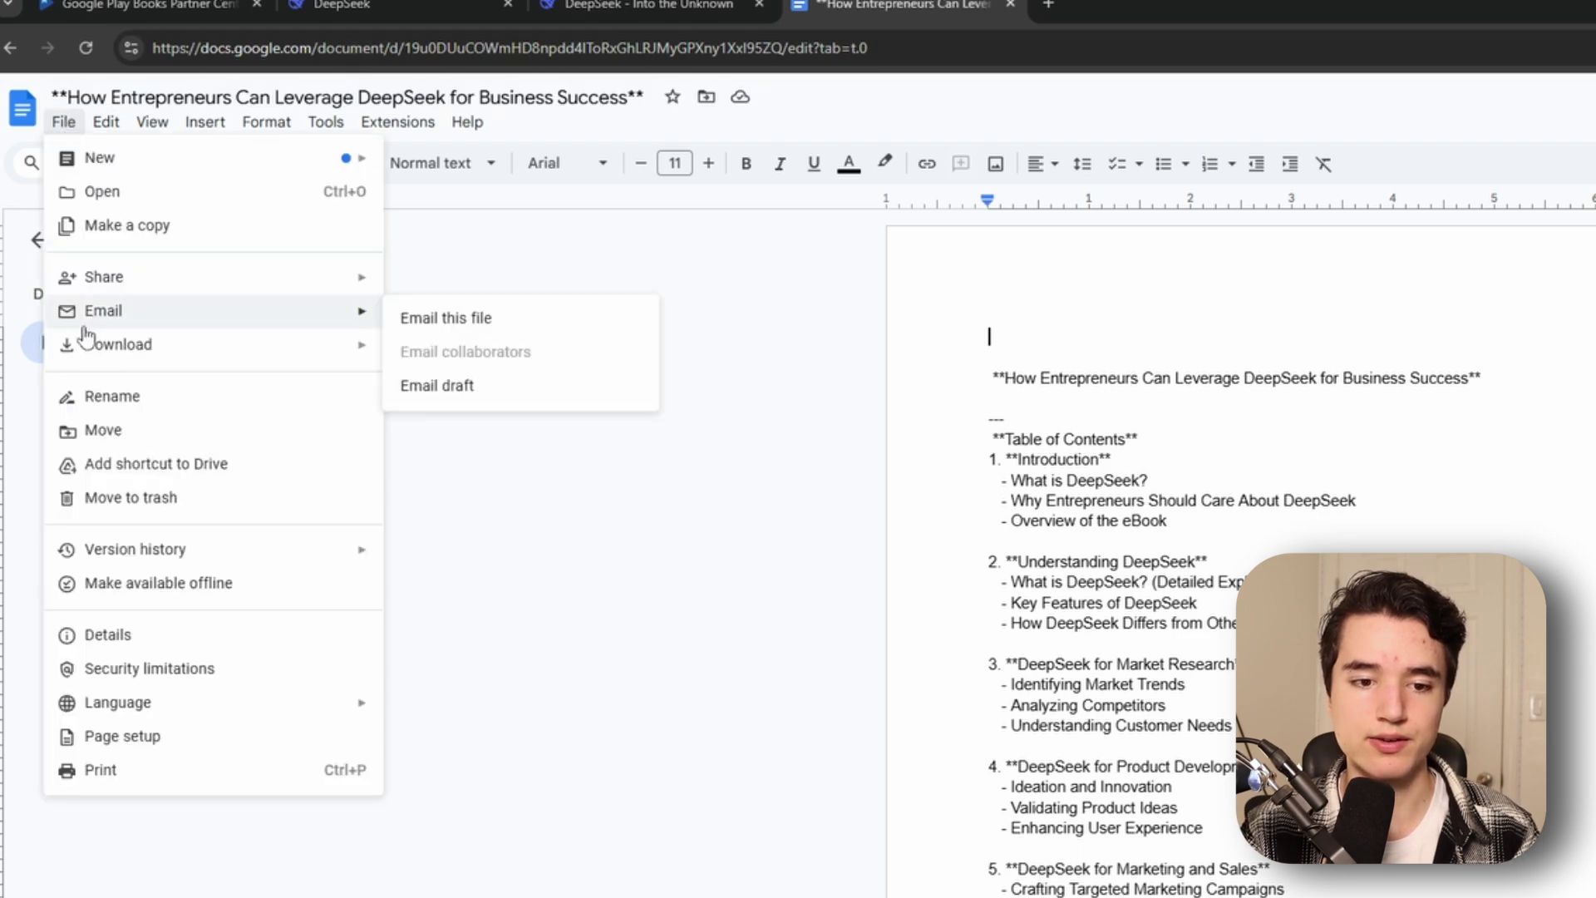
mouse_move(97, 353)
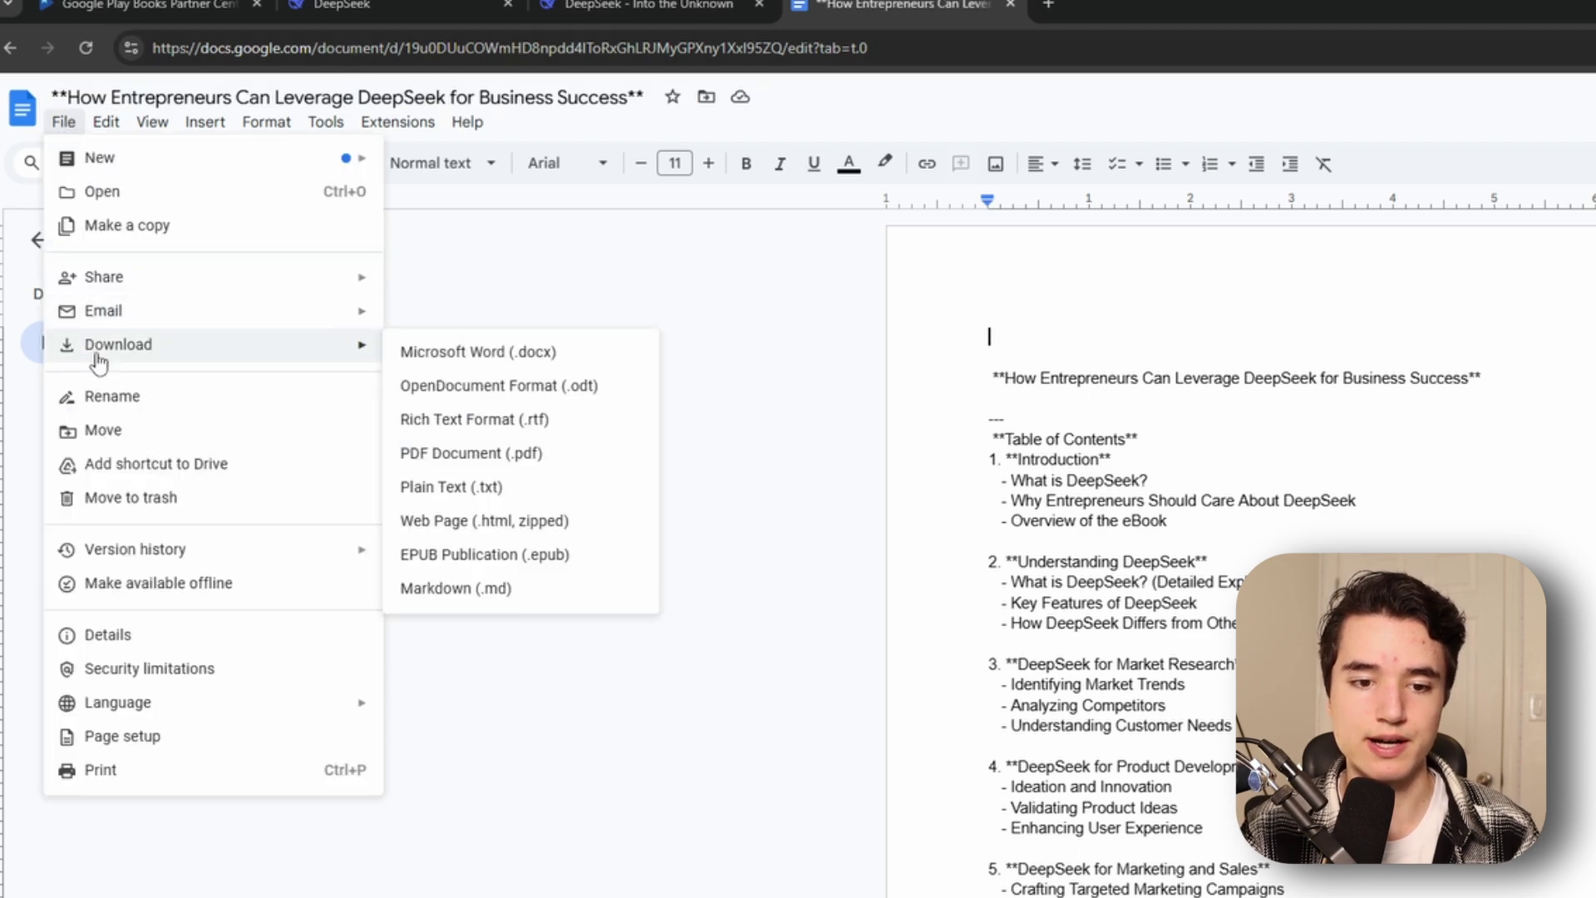
click(516, 460)
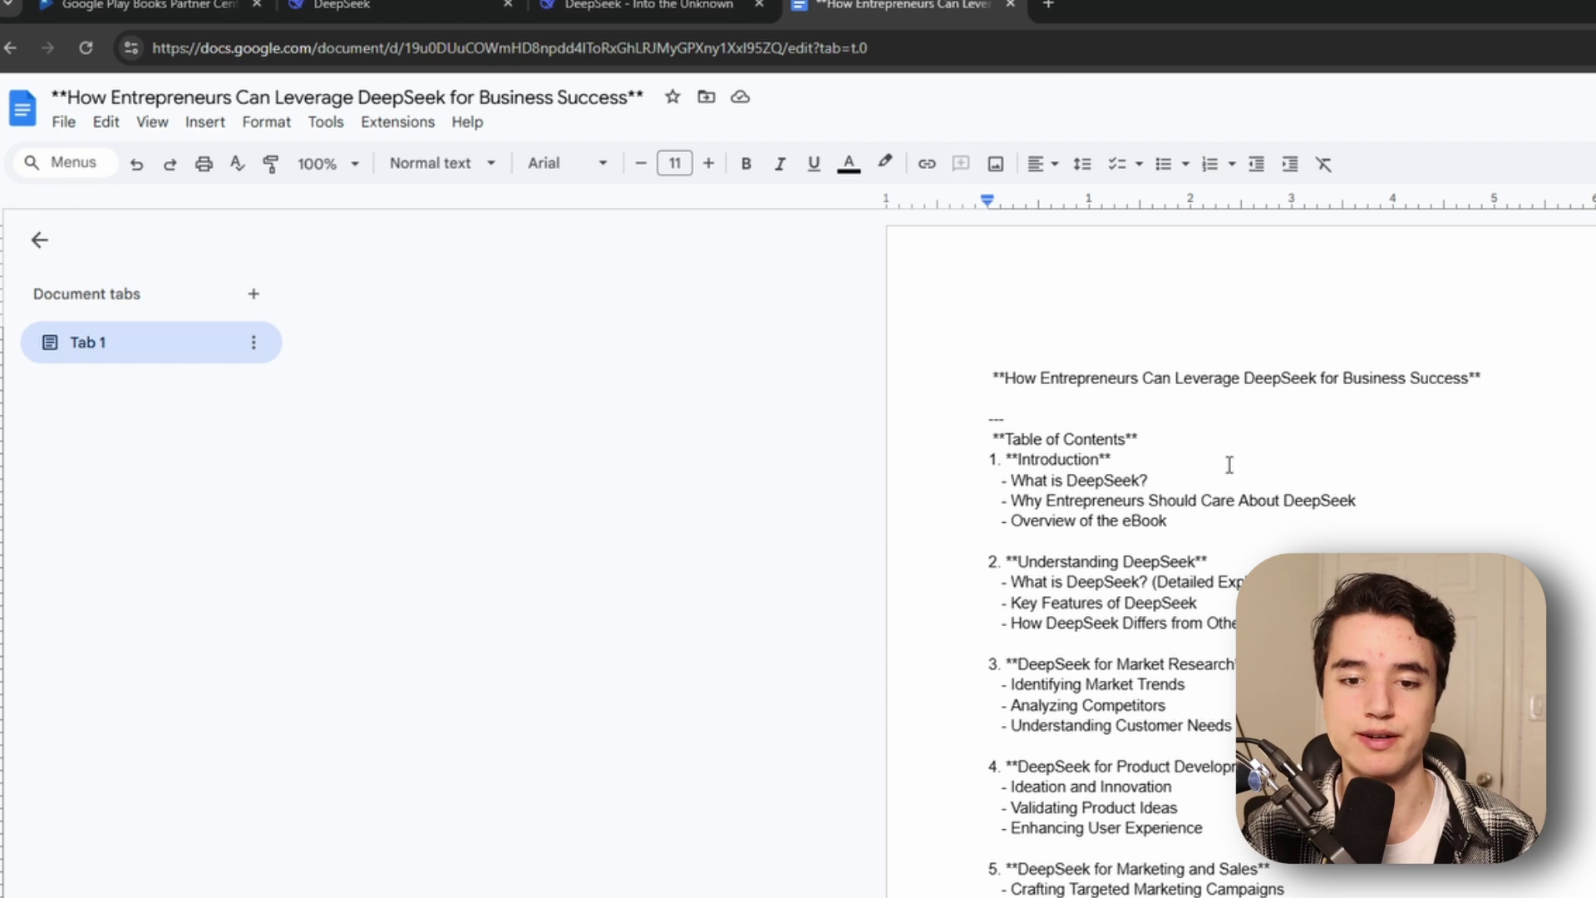
Step: Search the web for "sejda" in a new browser tab and open the Sejda site's free online PDF editor
click(1048, 5)
text(sejda)
key(Return)
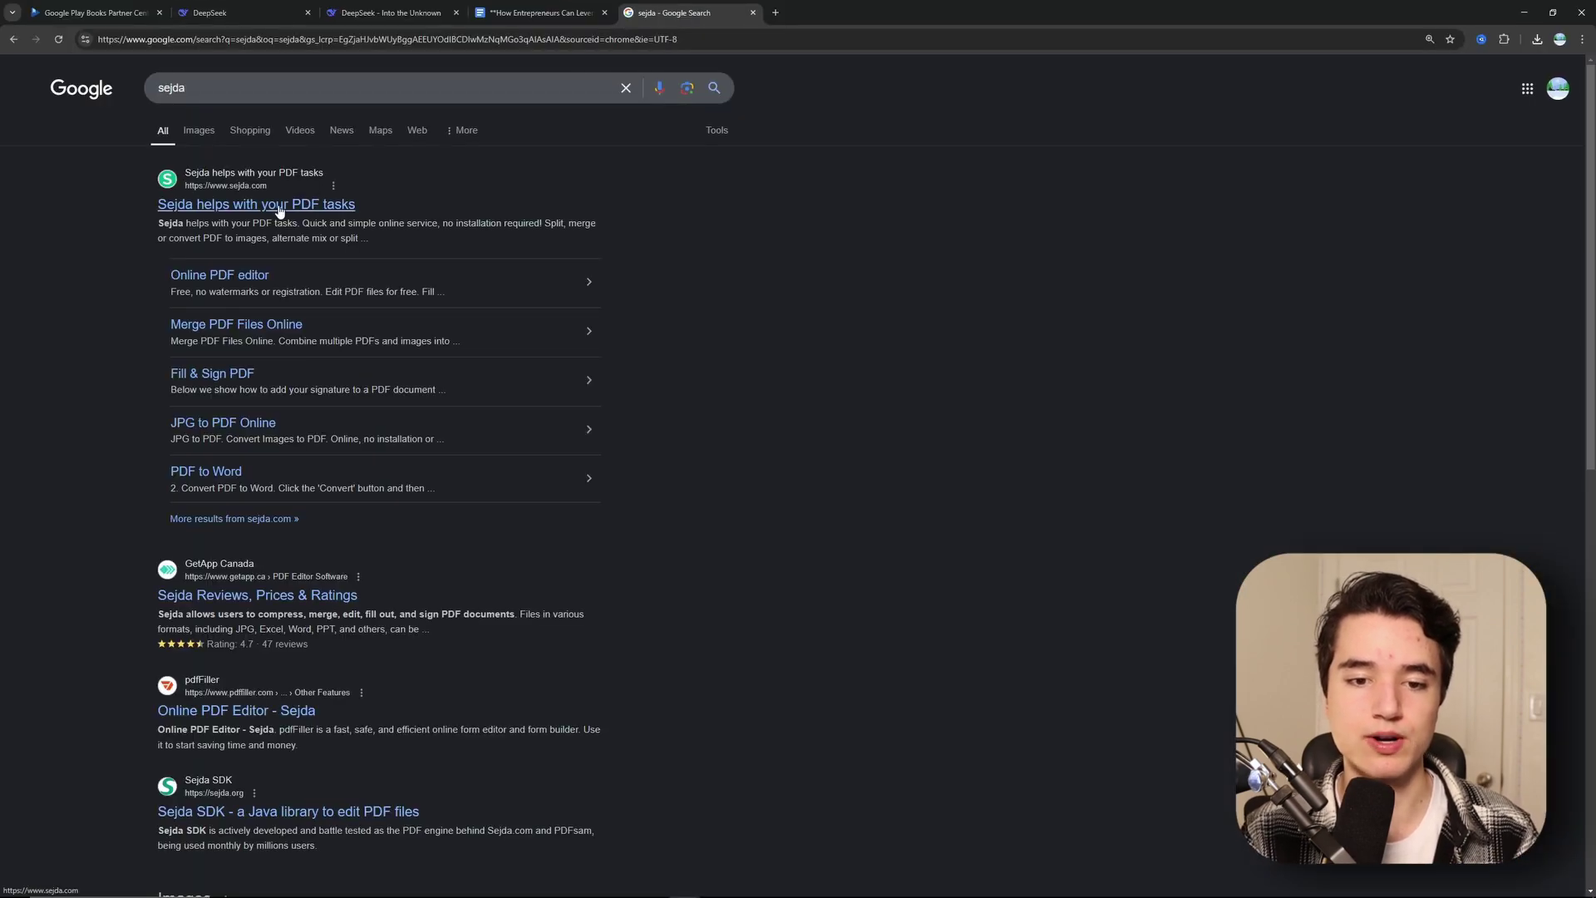
click(279, 211)
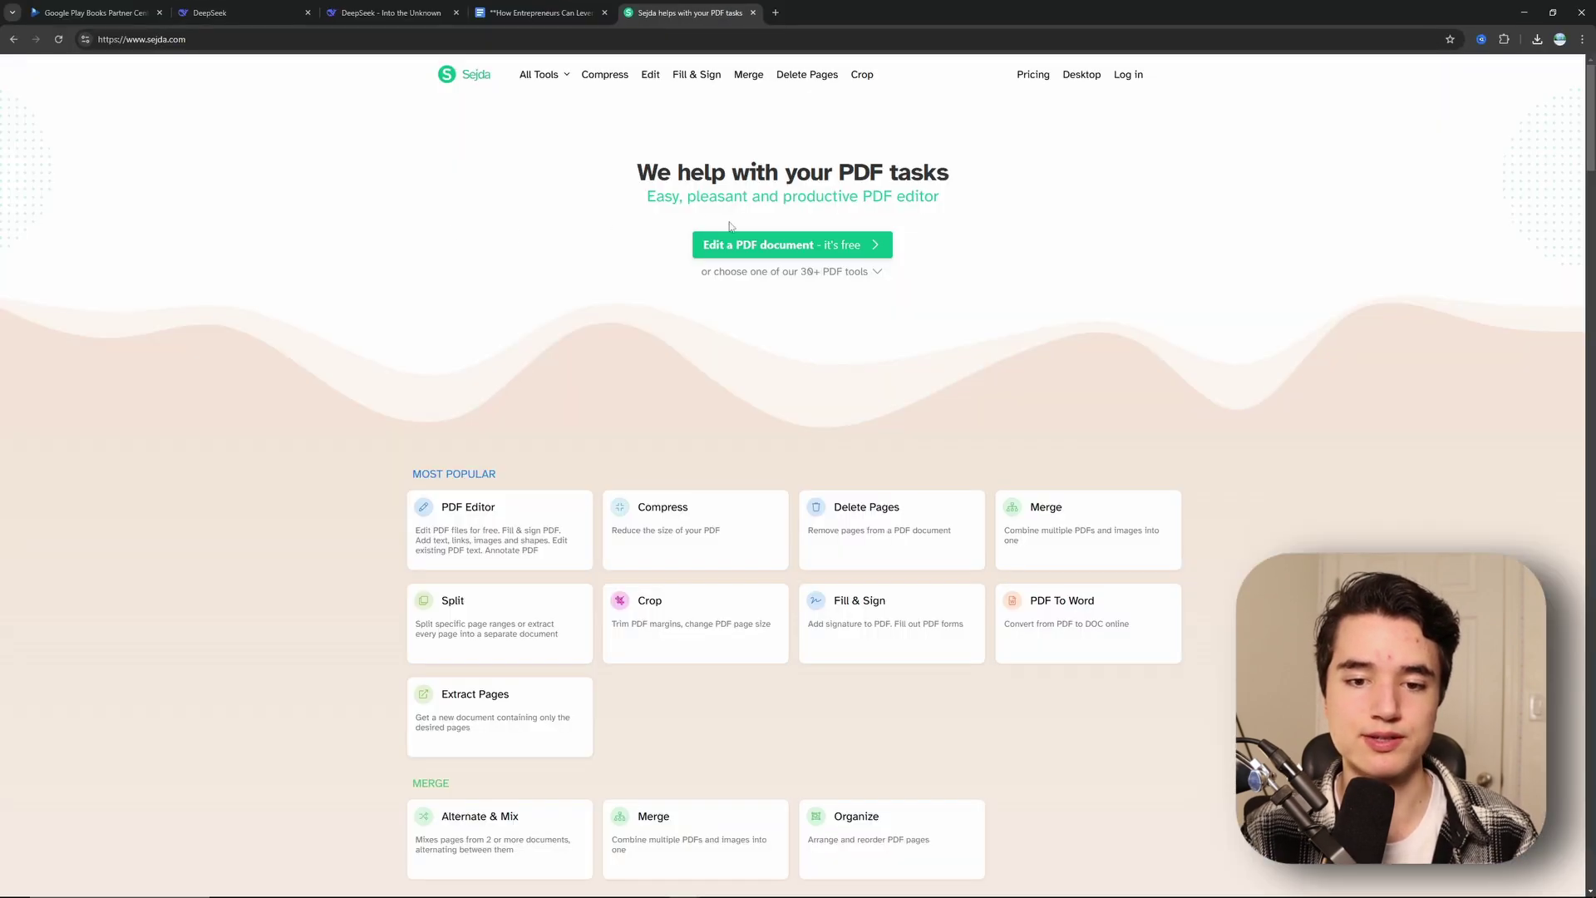
click(769, 255)
Step: Upload the "How Entrepreneurs Can Leverage DeepSeek for Business Success" PDF from the Downloads folder to the editor
click(780, 251)
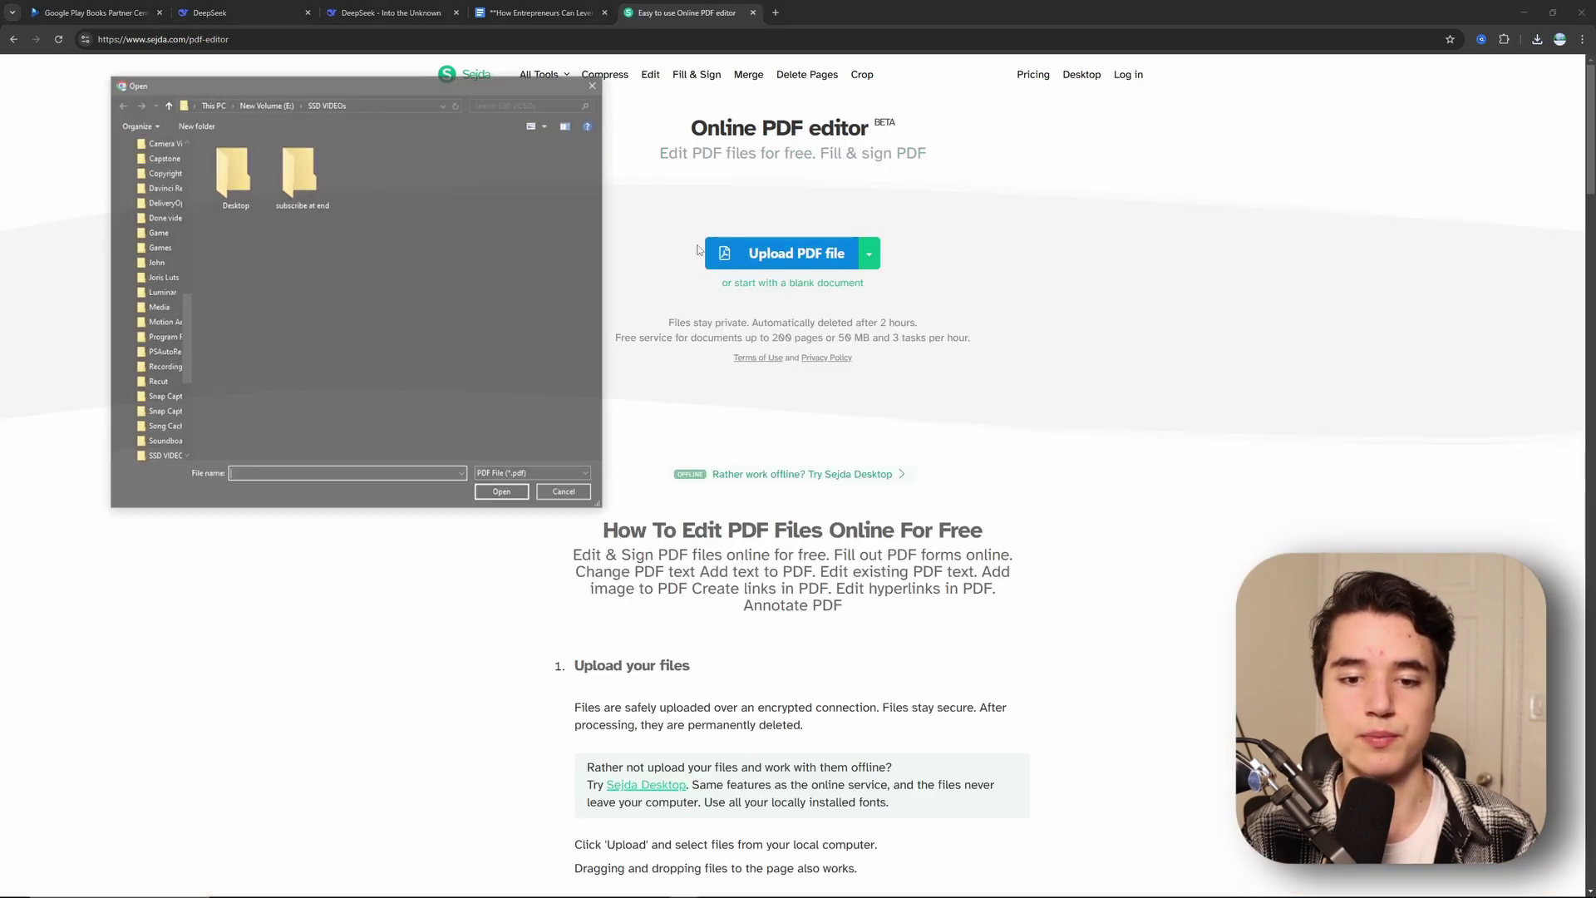
drag(186, 304, 187, 143)
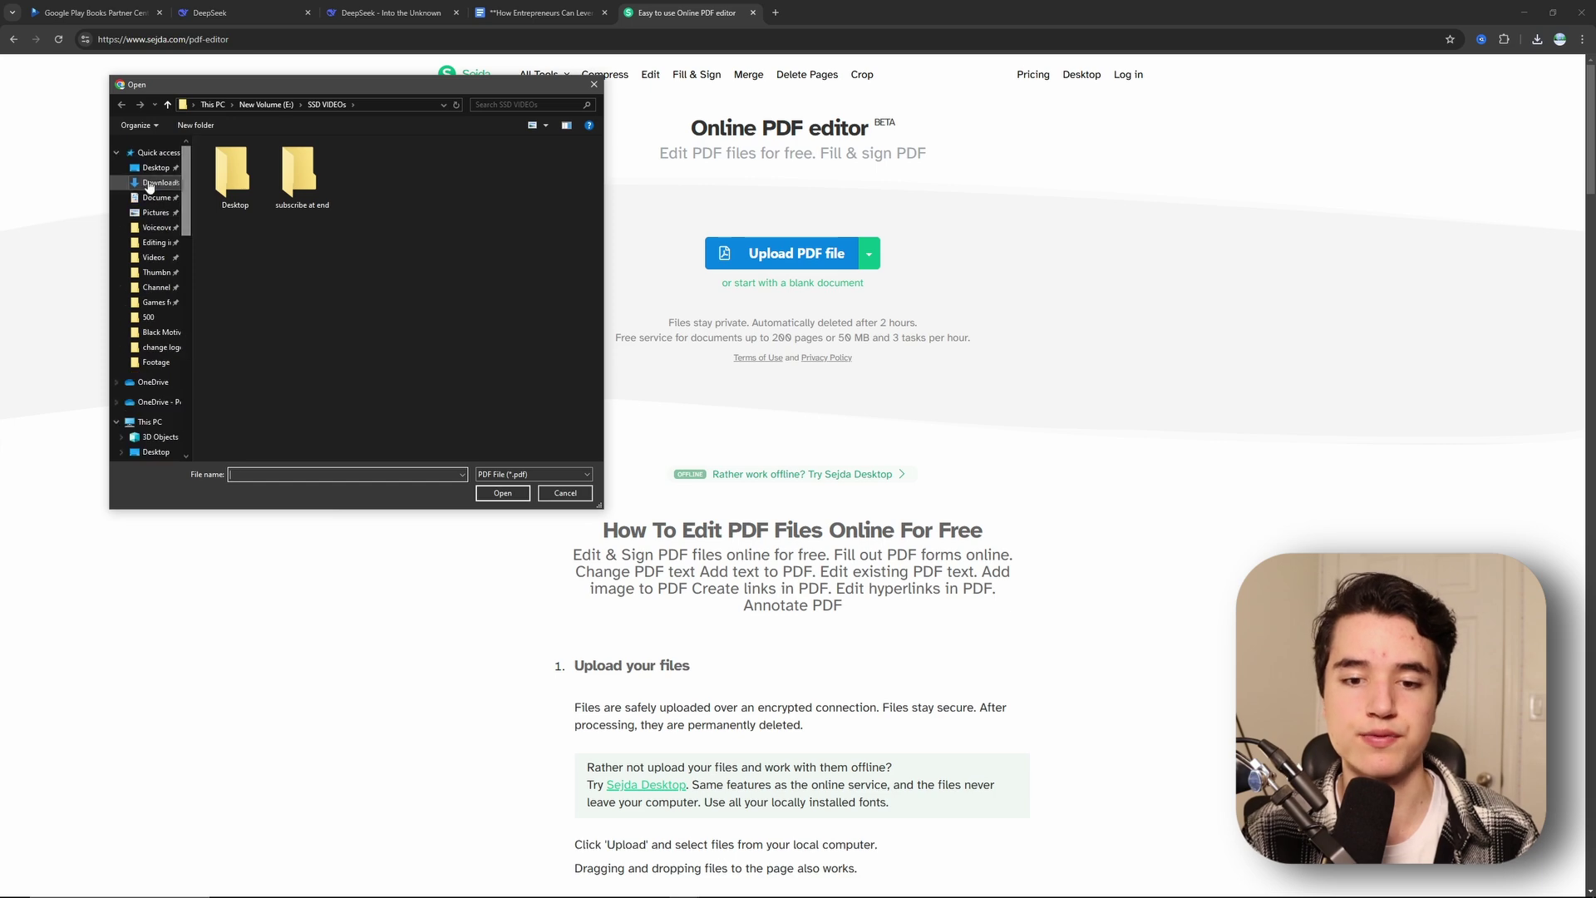
click(149, 184)
click(275, 179)
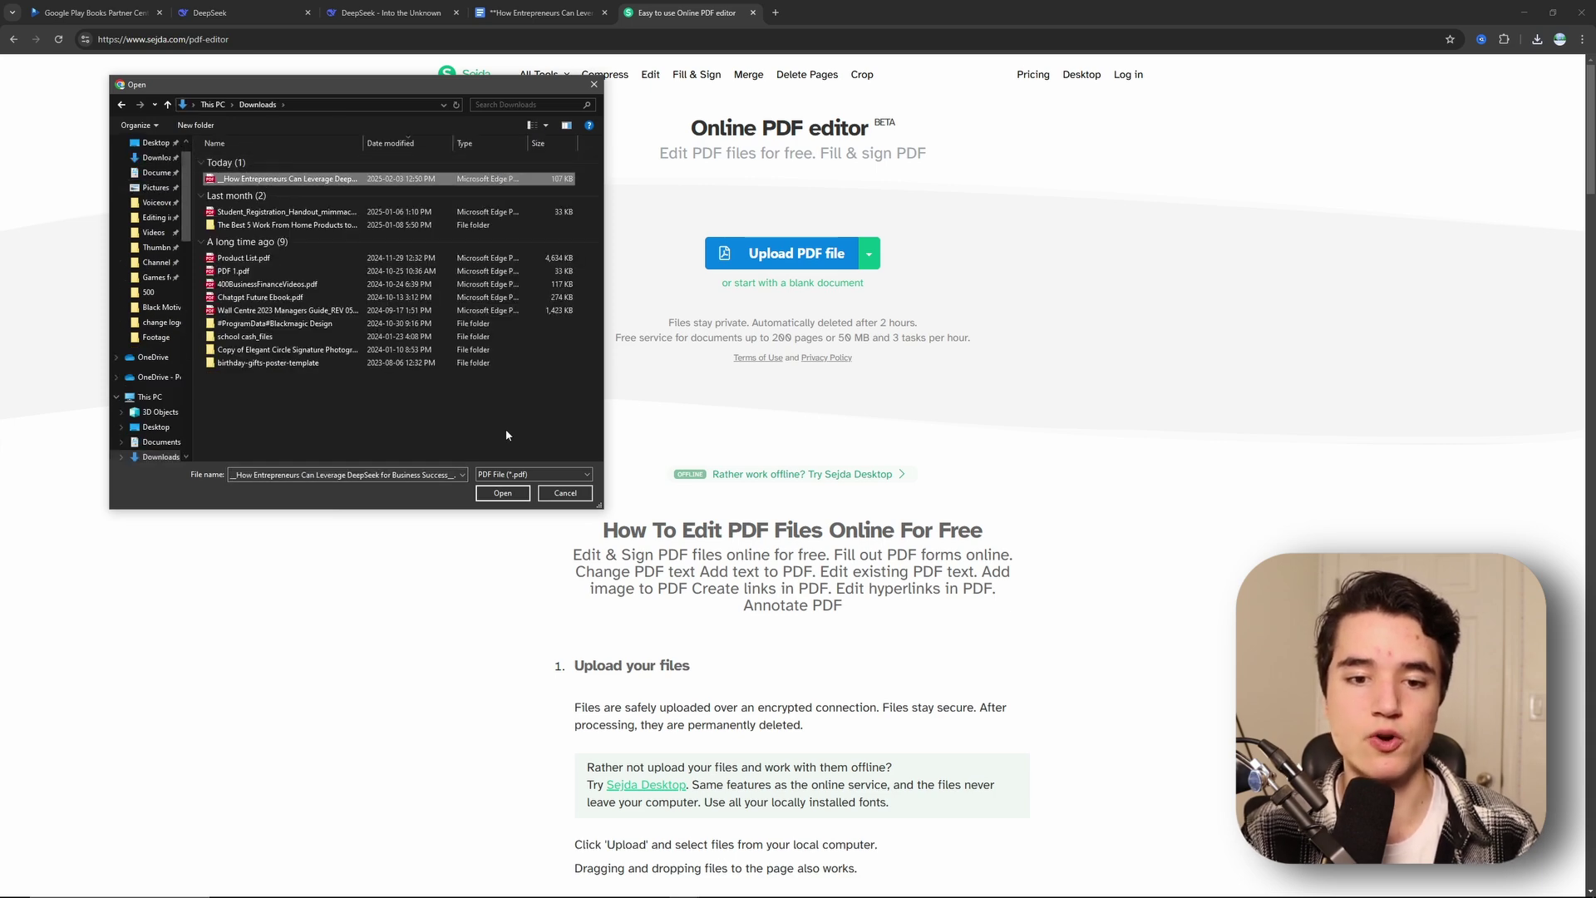
click(509, 497)
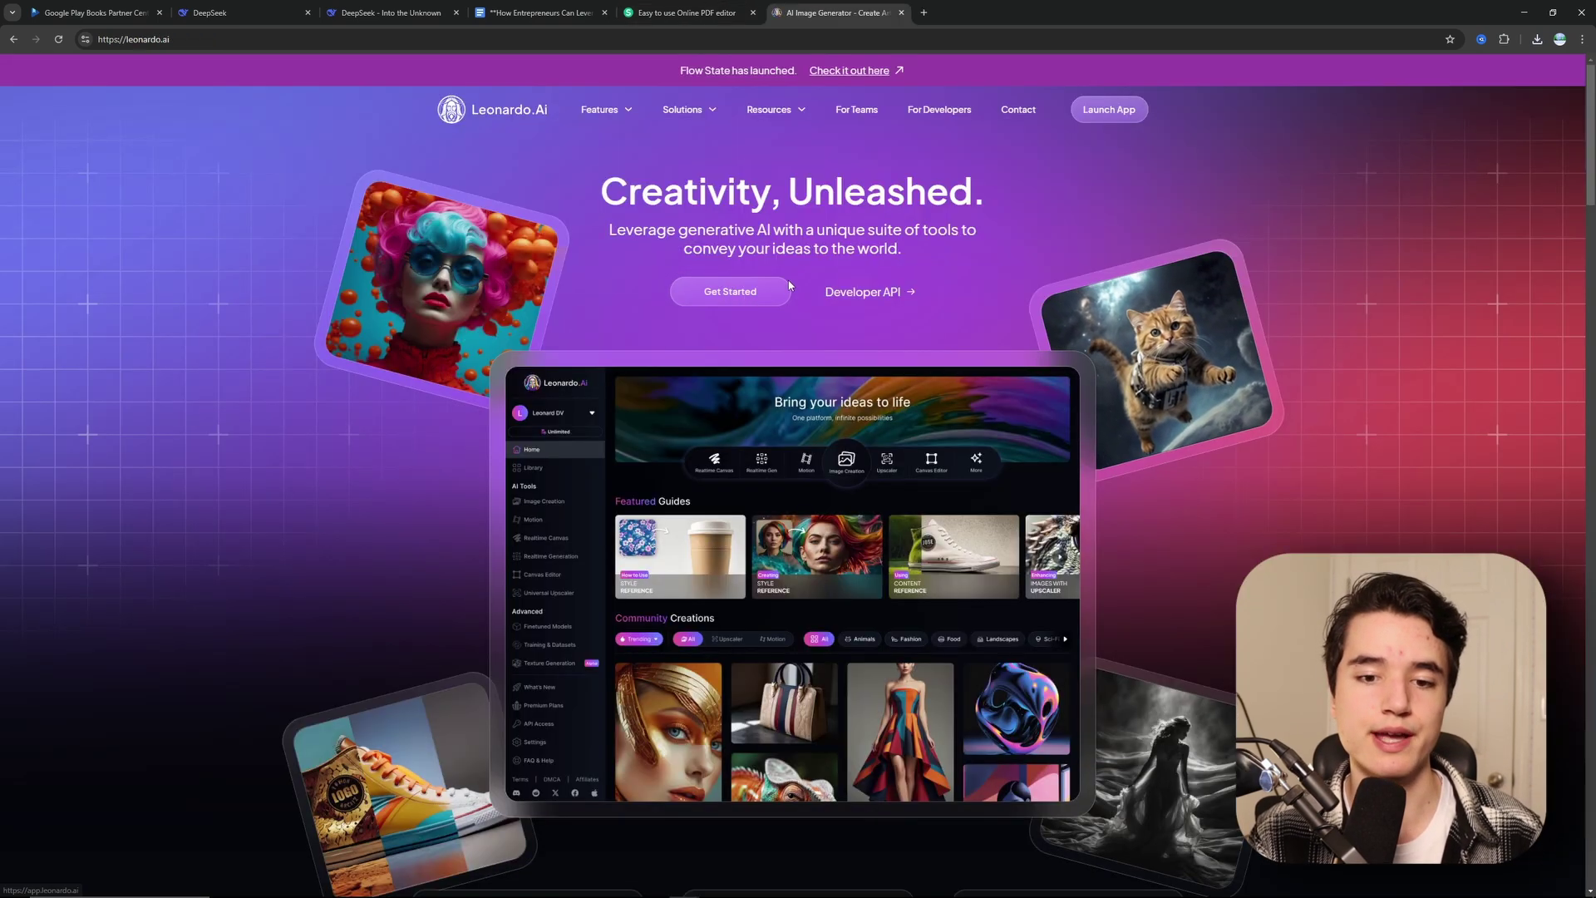
Step: Sign in to Leonardo.Ai with Google, close the site's landing page tab and dismiss the What's New announcement
click(761, 293)
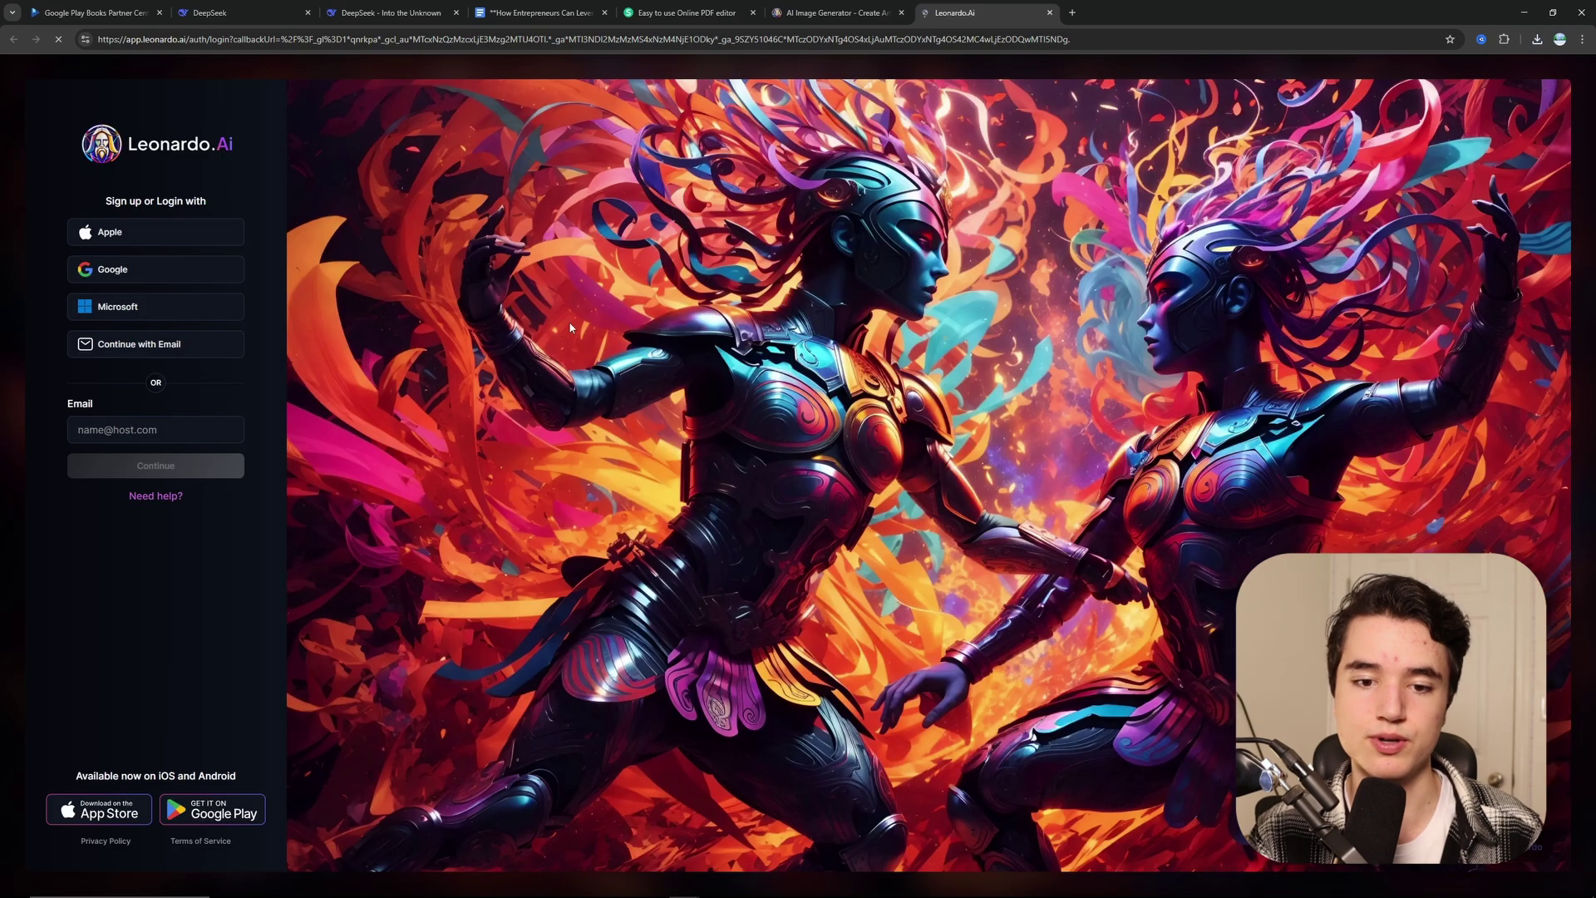
click(200, 277)
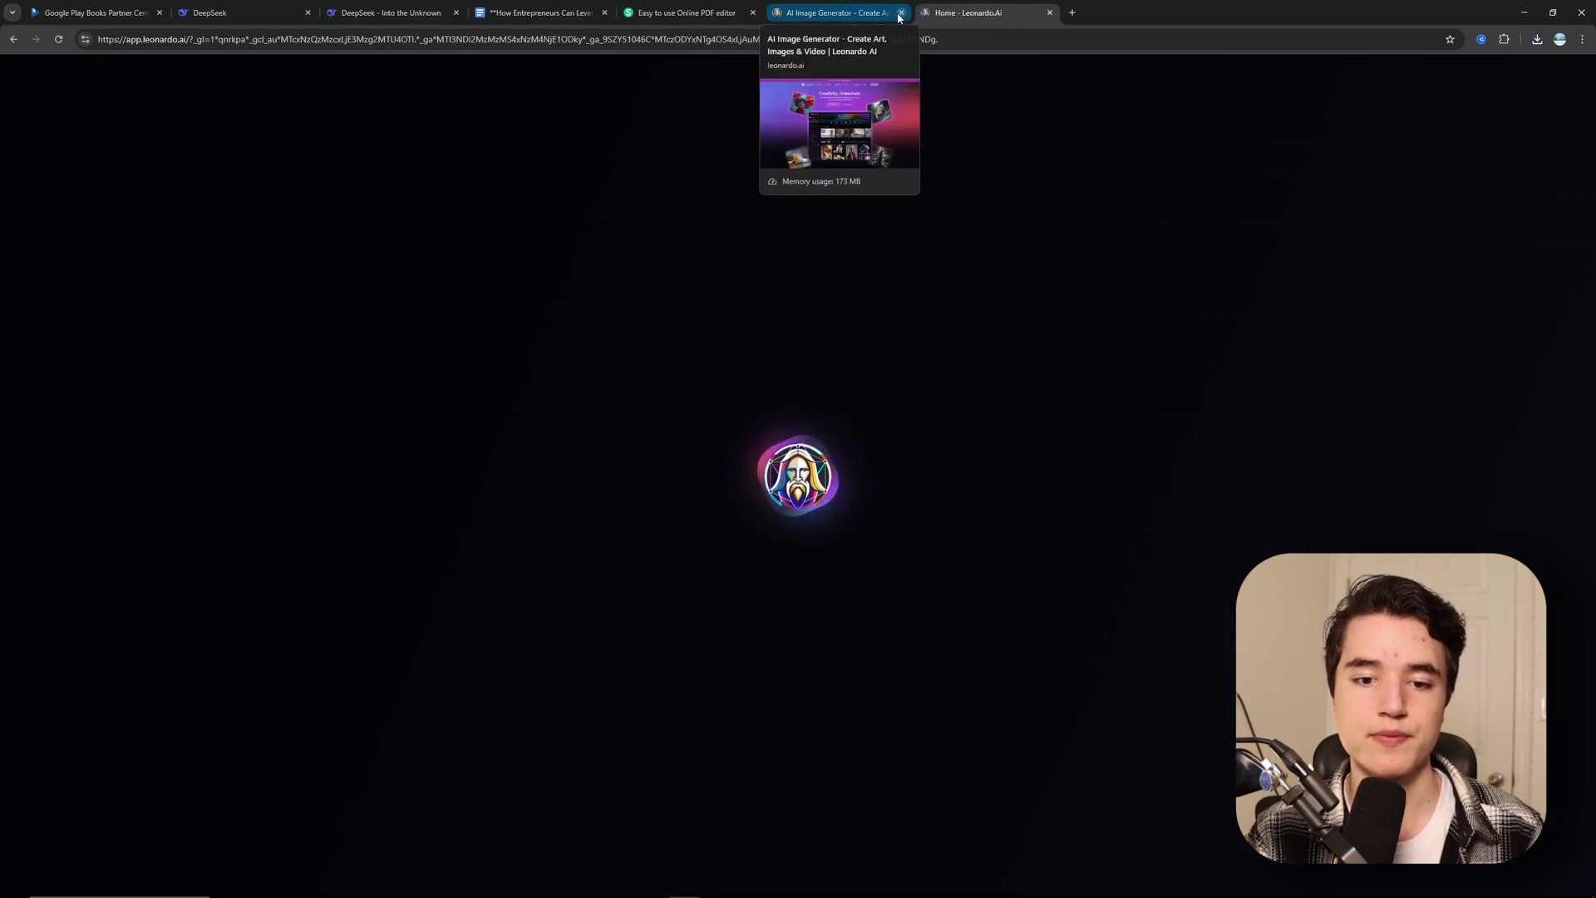
click(900, 13)
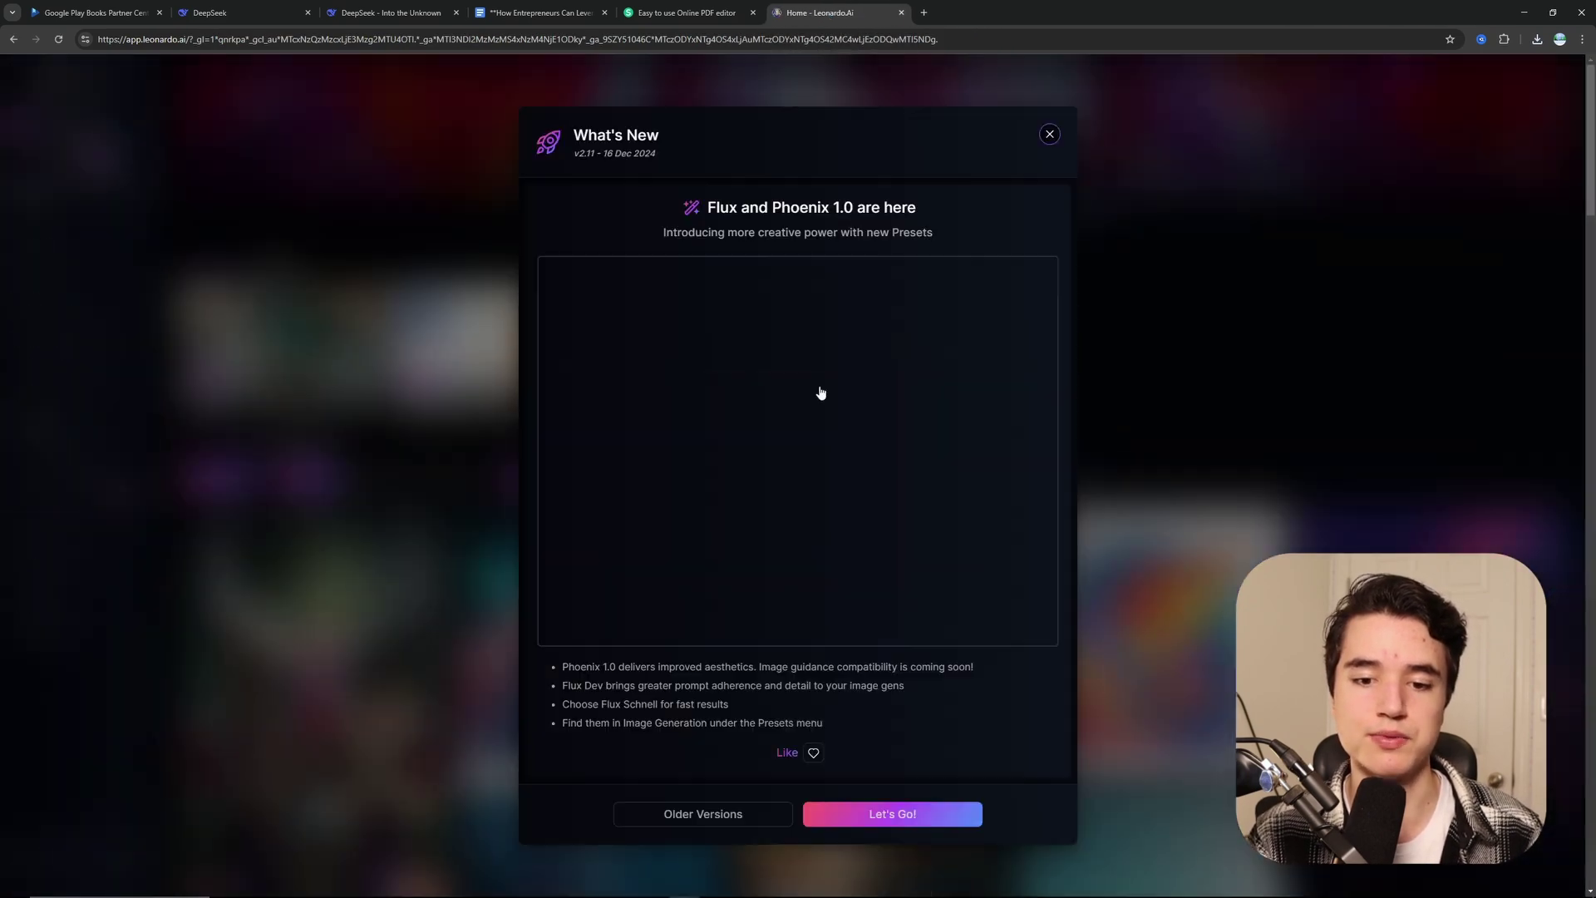
click(1040, 136)
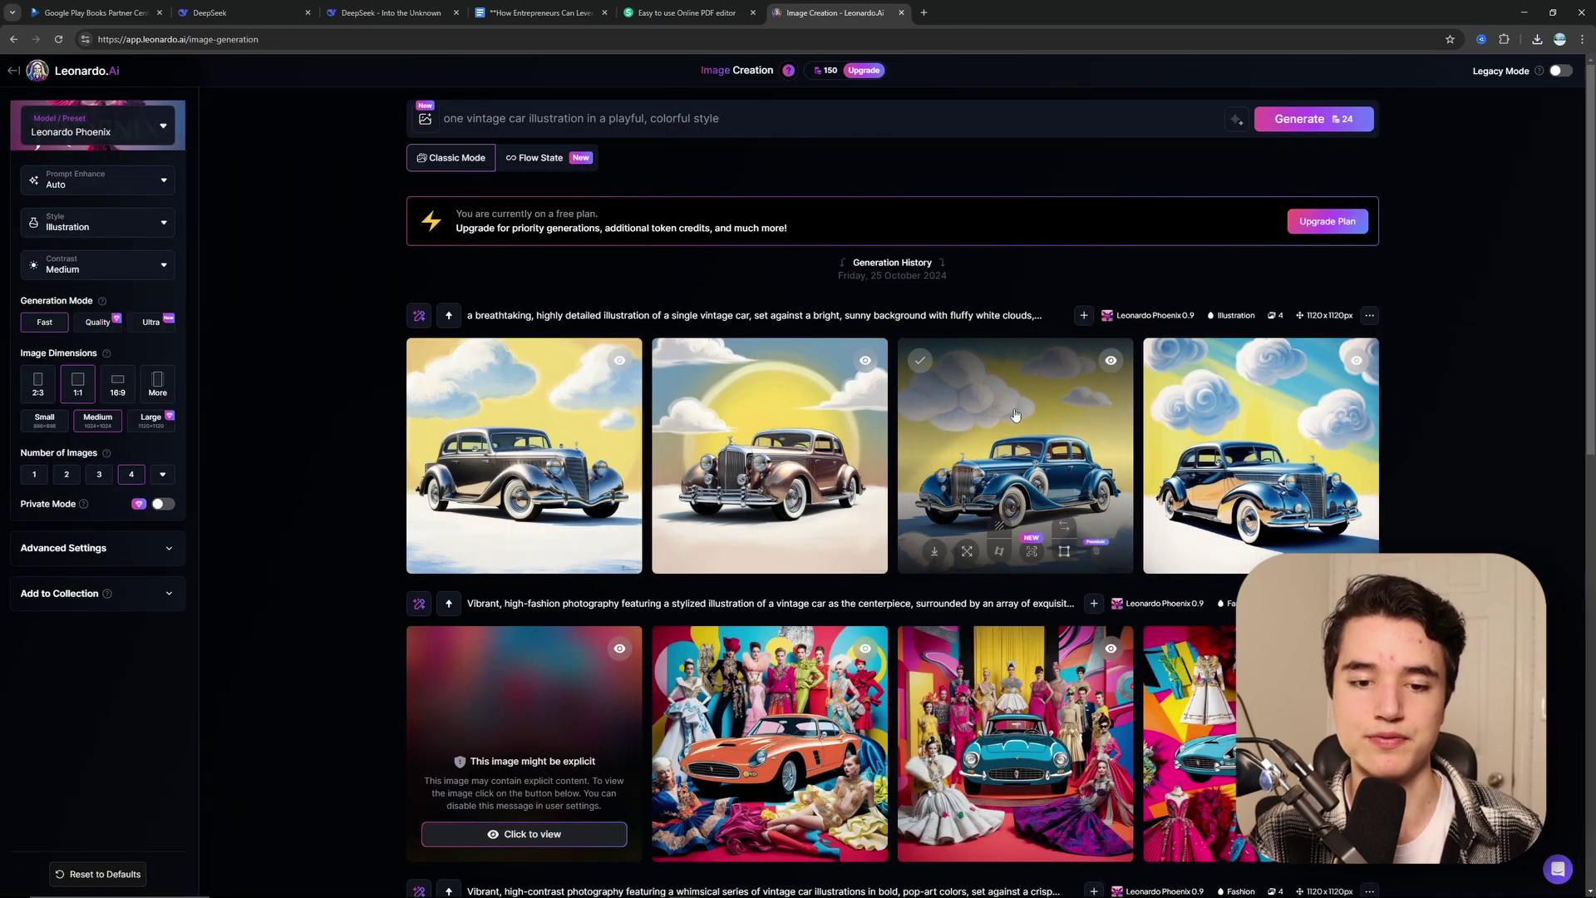
Step: Look over the earlier image generations and clear the vintage car text from the image prompt
scroll(944, 478, down, 2)
scroll(944, 478, down, 2)
scroll(733, 460, up, 5)
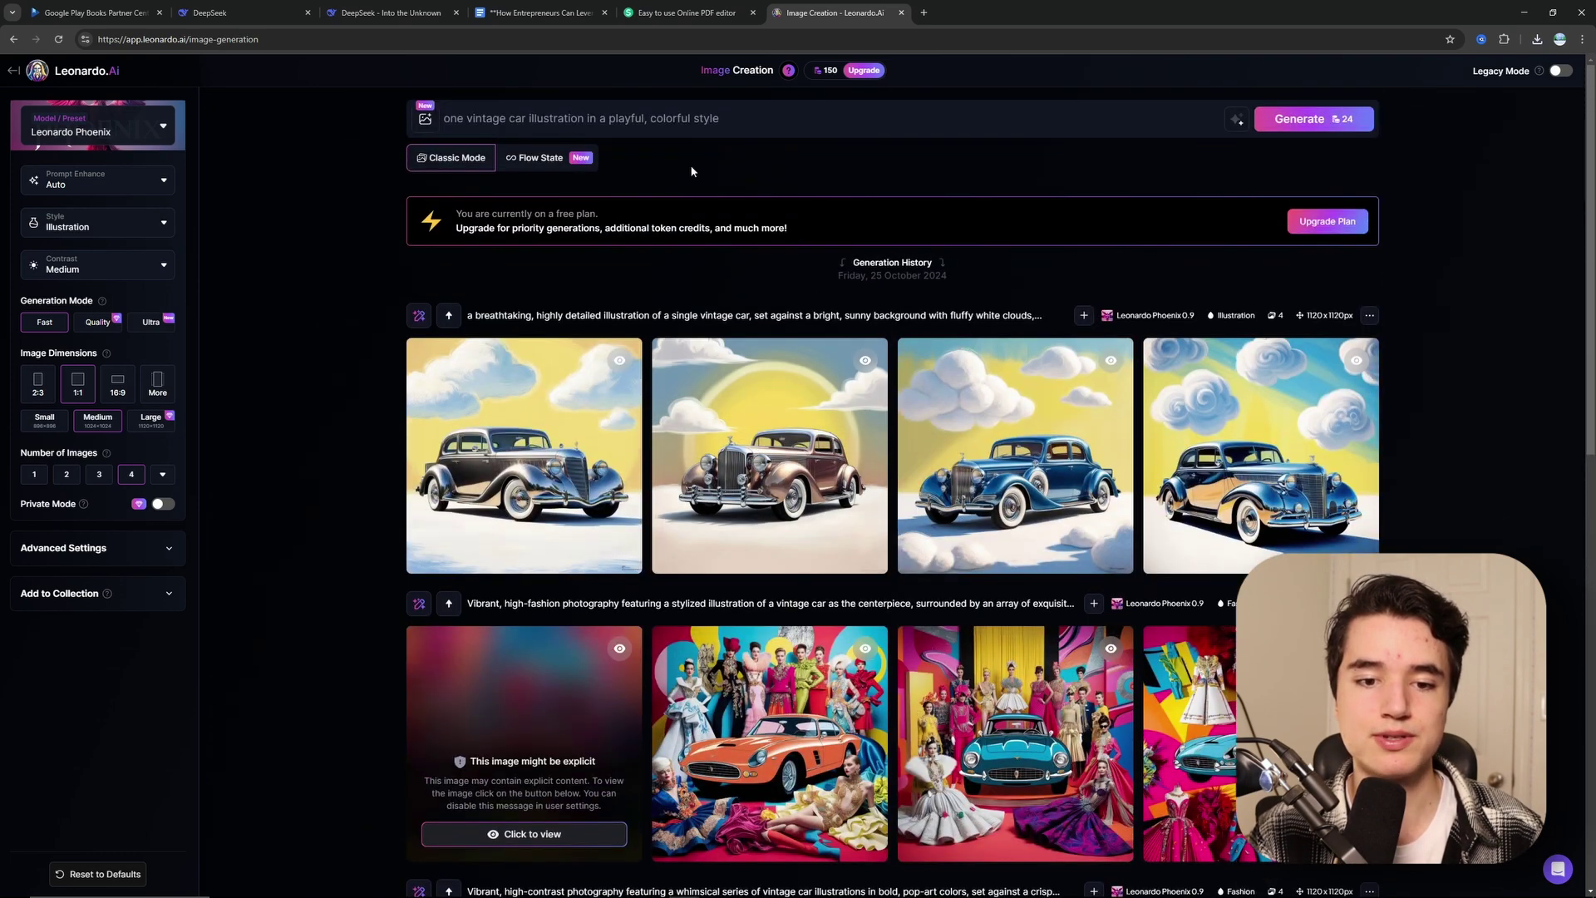
click(648, 118)
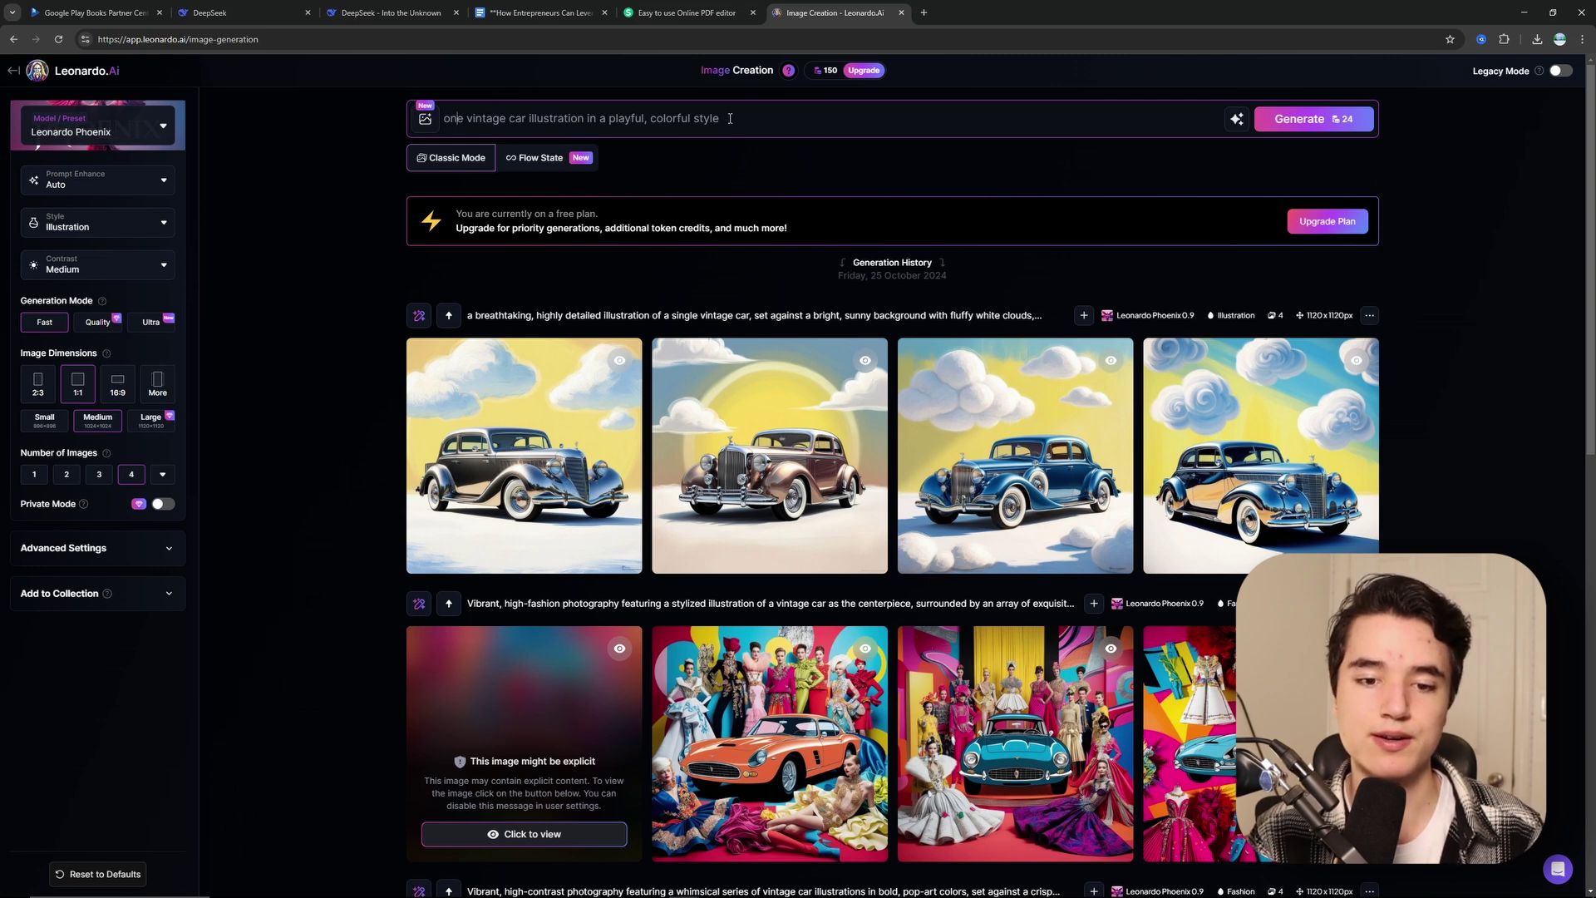
drag(728, 118, 443, 118)
key(BackSpace)
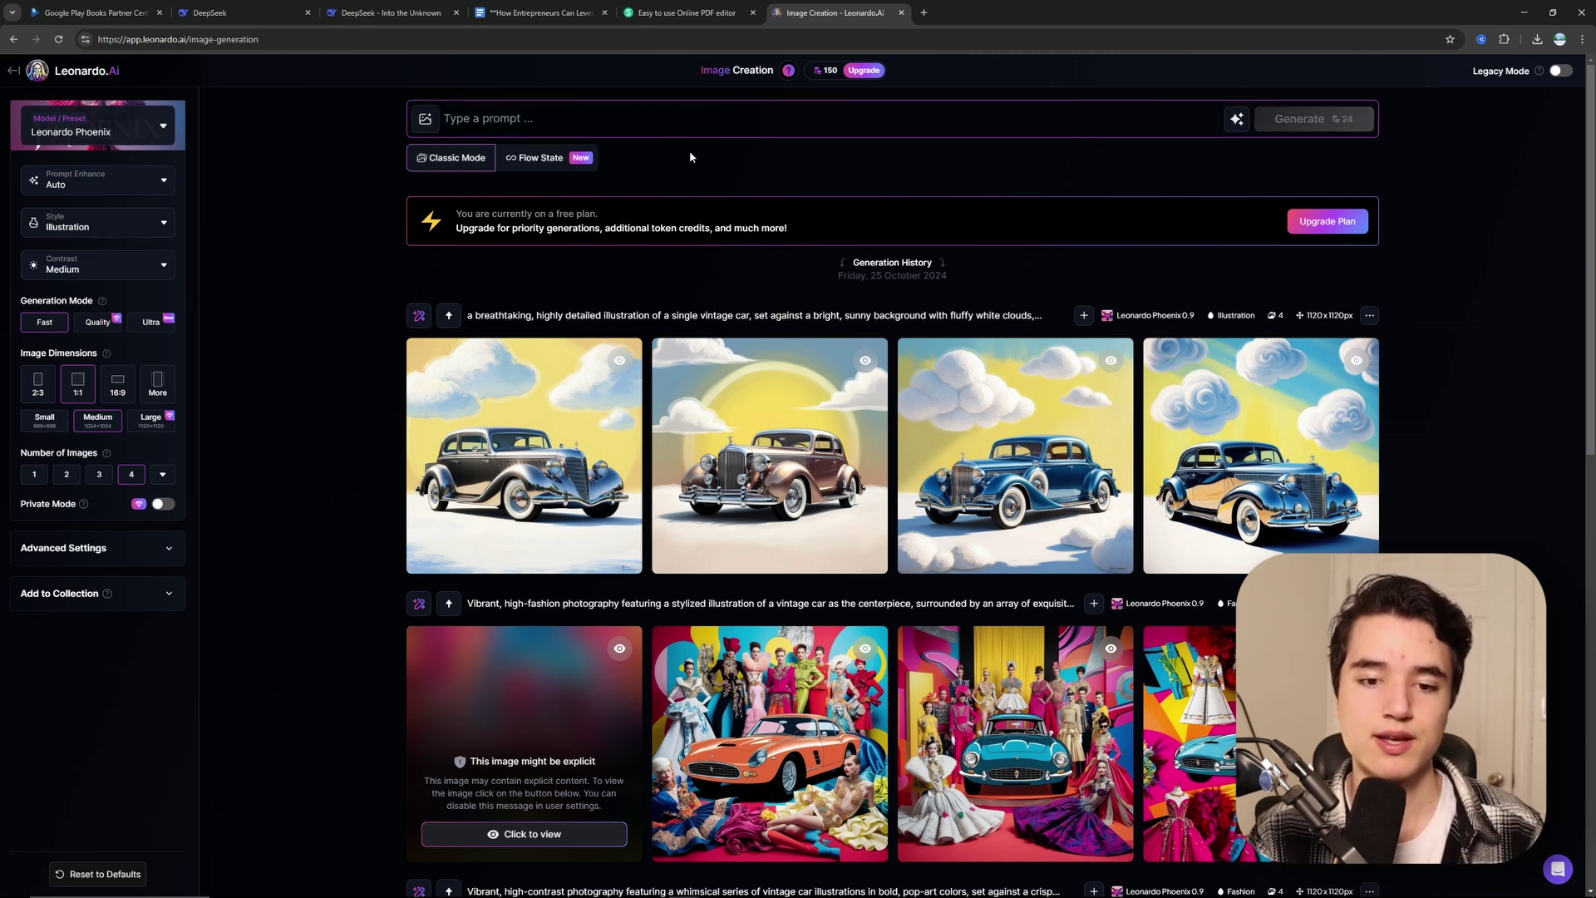
Step: Copy the ebook title without its asterisks from Google Docs and generate four images from it in Leonardo.Ai
click(540, 12)
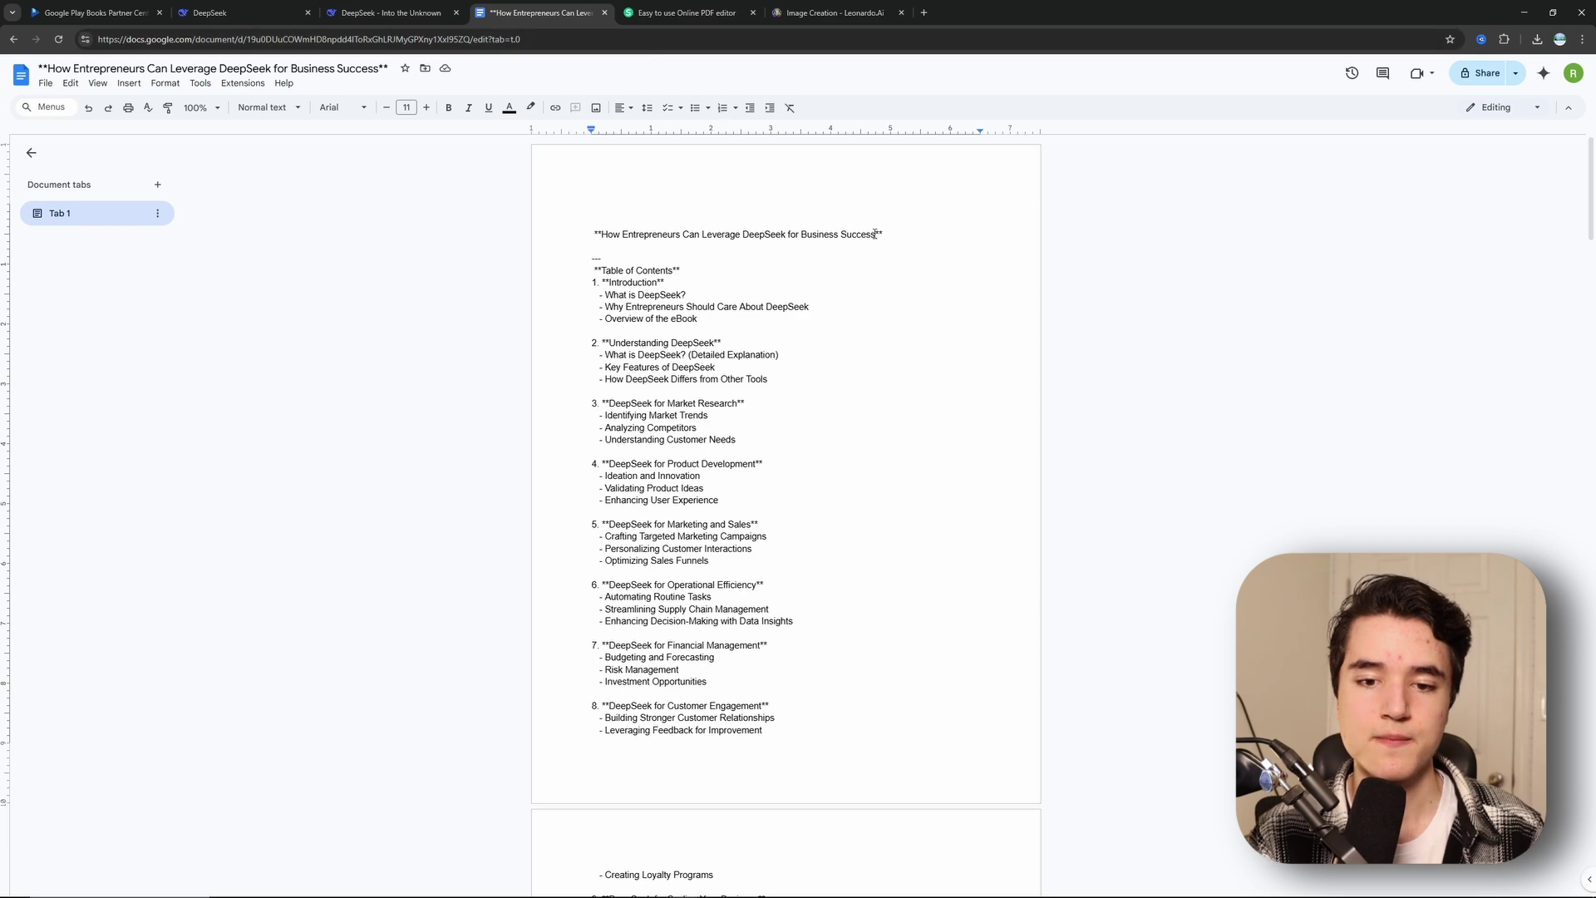
drag(875, 237, 603, 235)
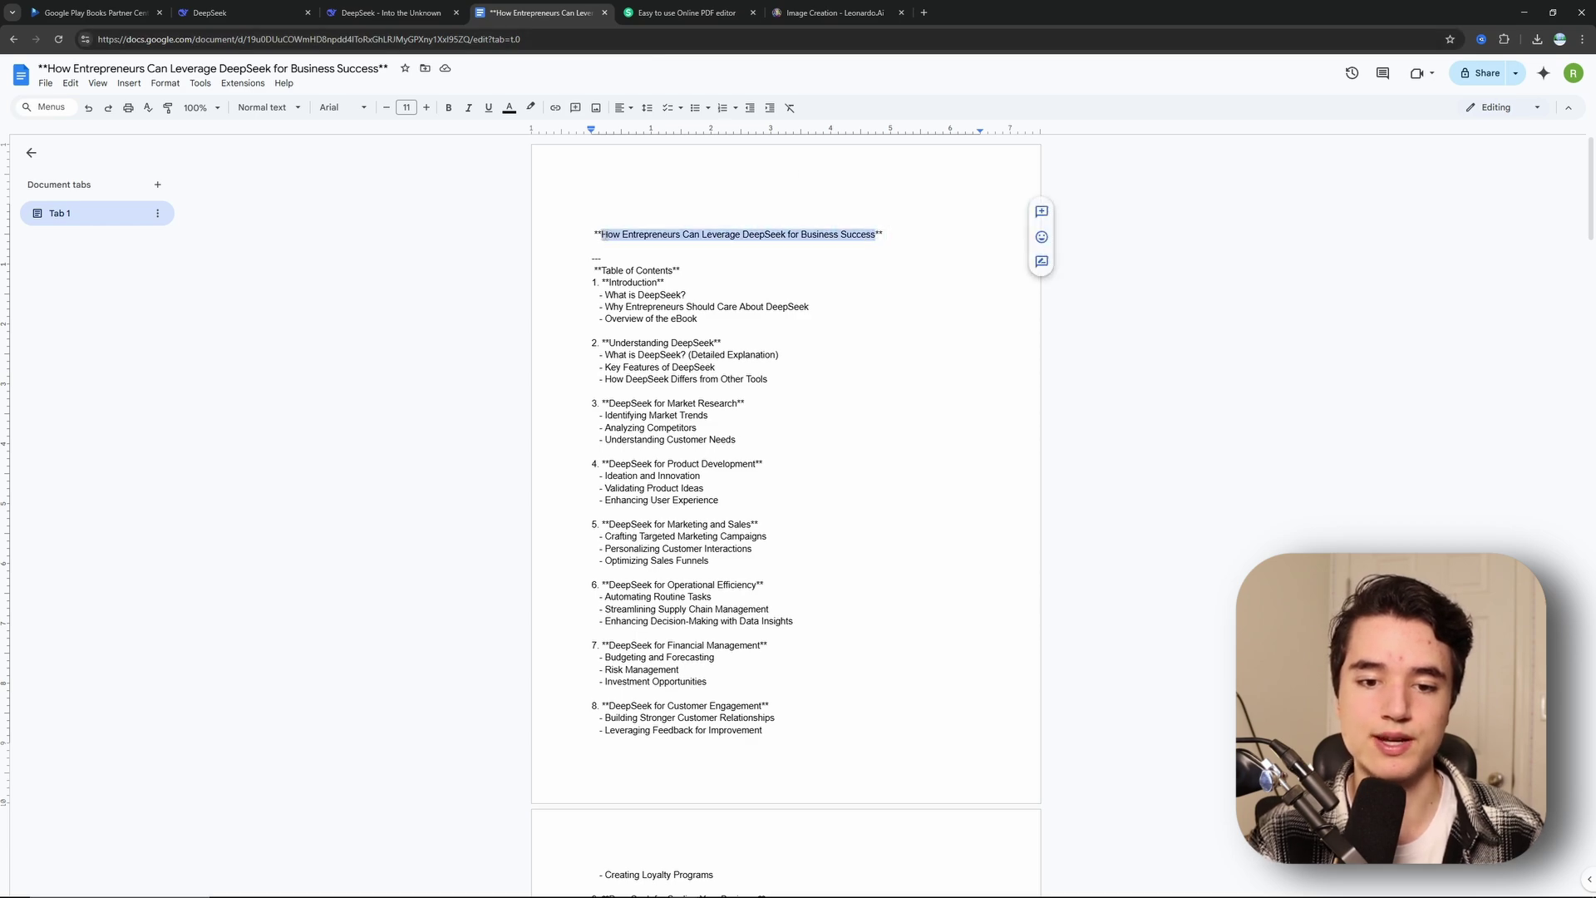
click(794, 12)
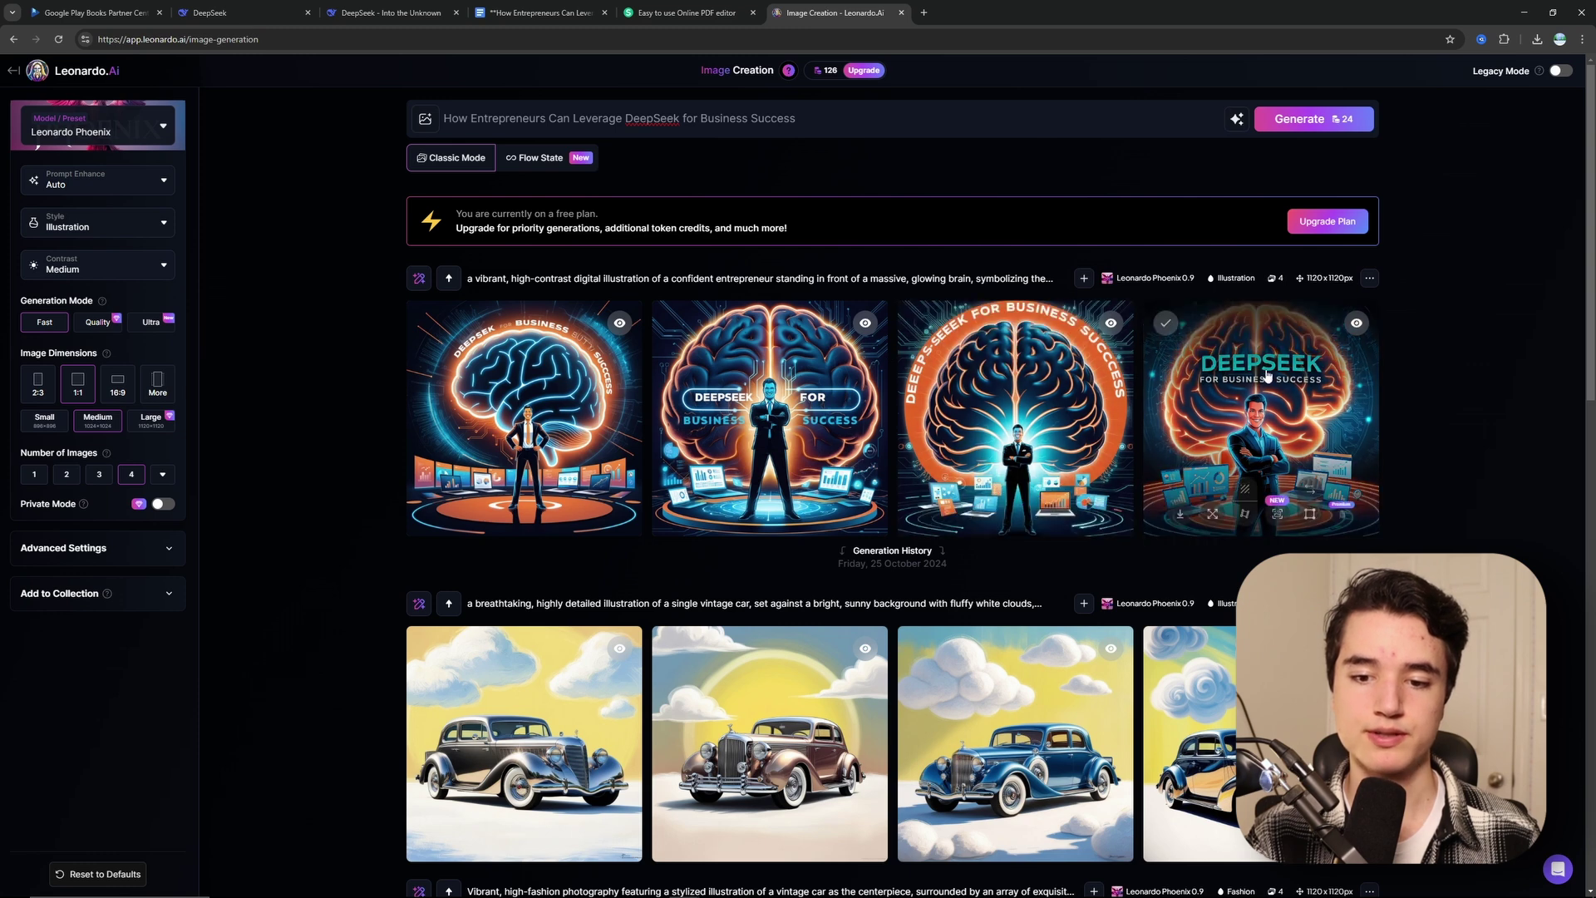
Step: Download the fourth image, titled "DEEPSEEK FOR BUSINESS SUCCESS", and generate another set of images from the same prompt
click(1180, 514)
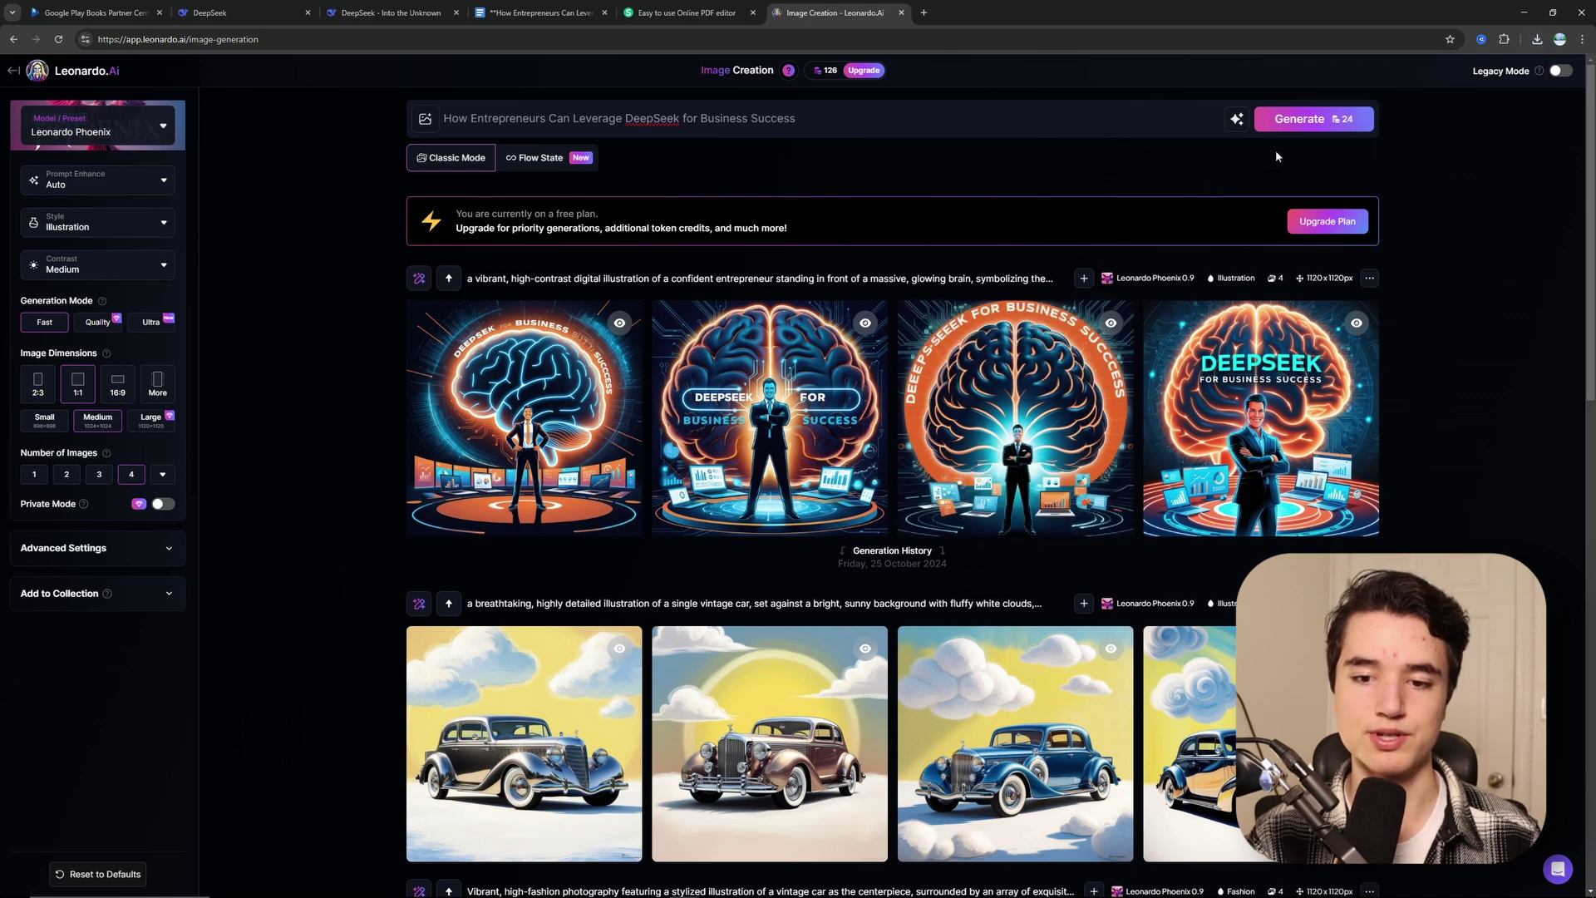
click(1304, 123)
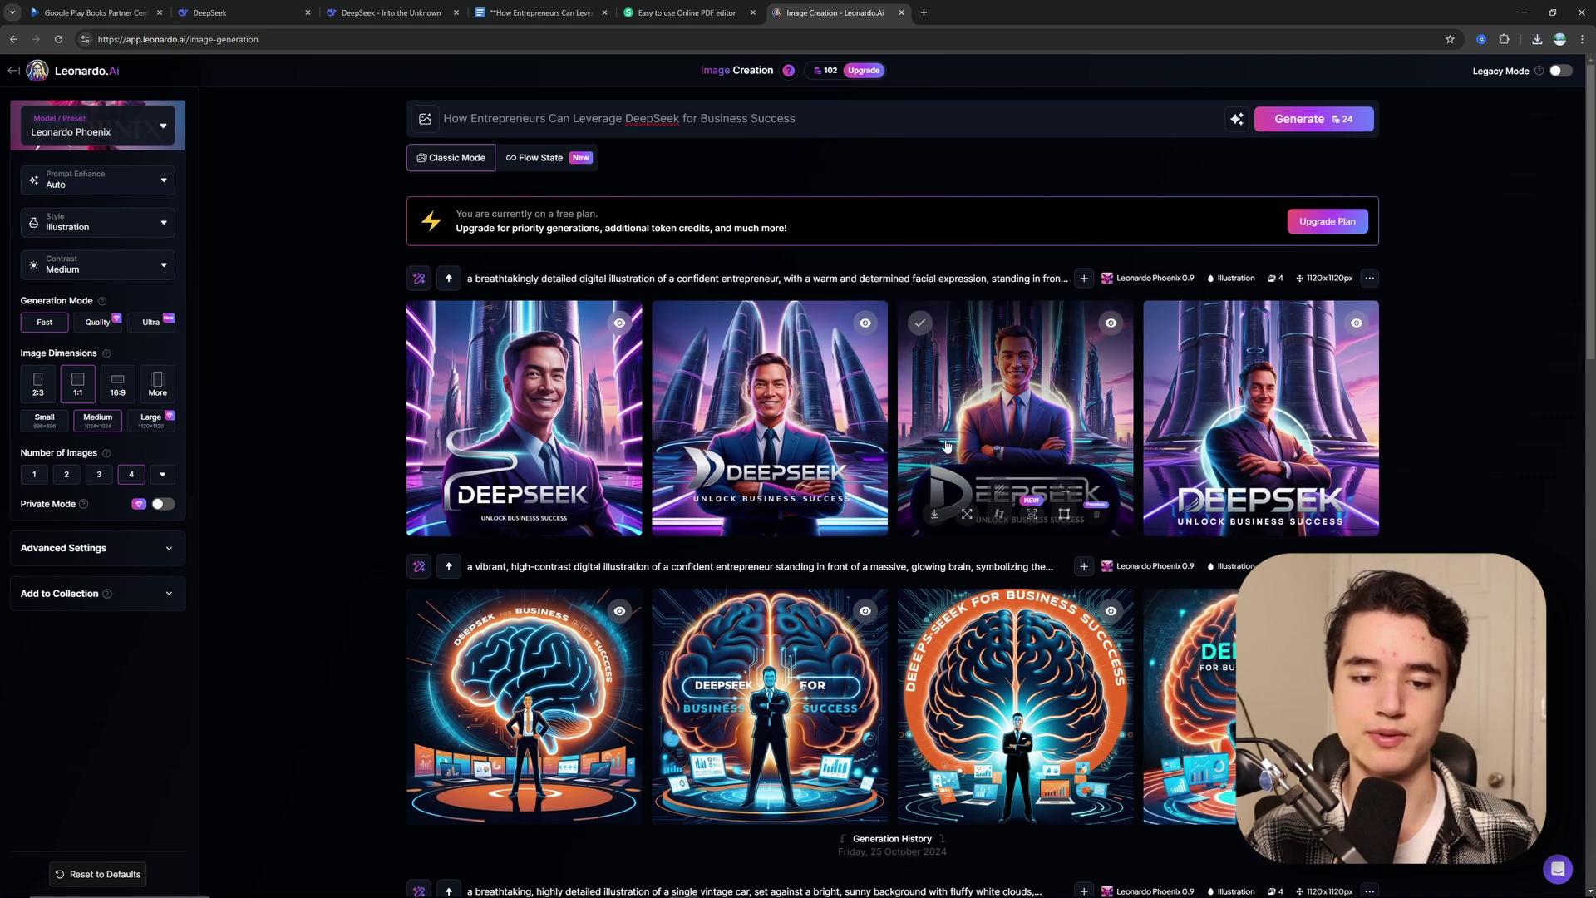
Step: Switch to the Sejda PDF editor and add the downloaded Leonardo_Phoenix JPG from the Downloads folder as a new image
click(689, 13)
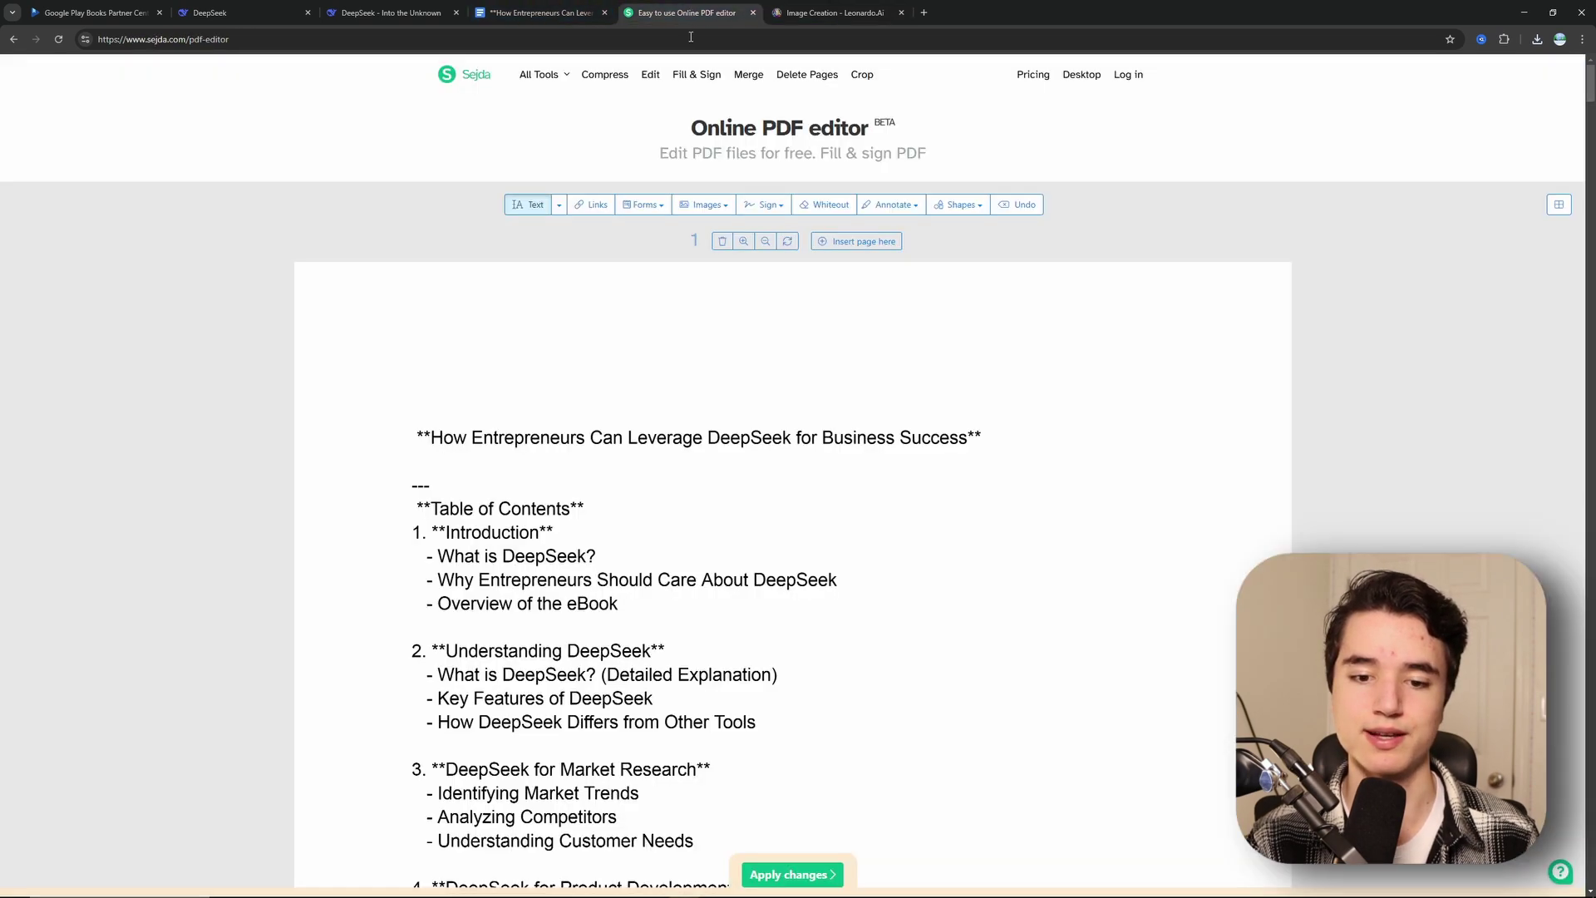
scroll(601, 481, down, 15)
scroll(785, 289, up, 7)
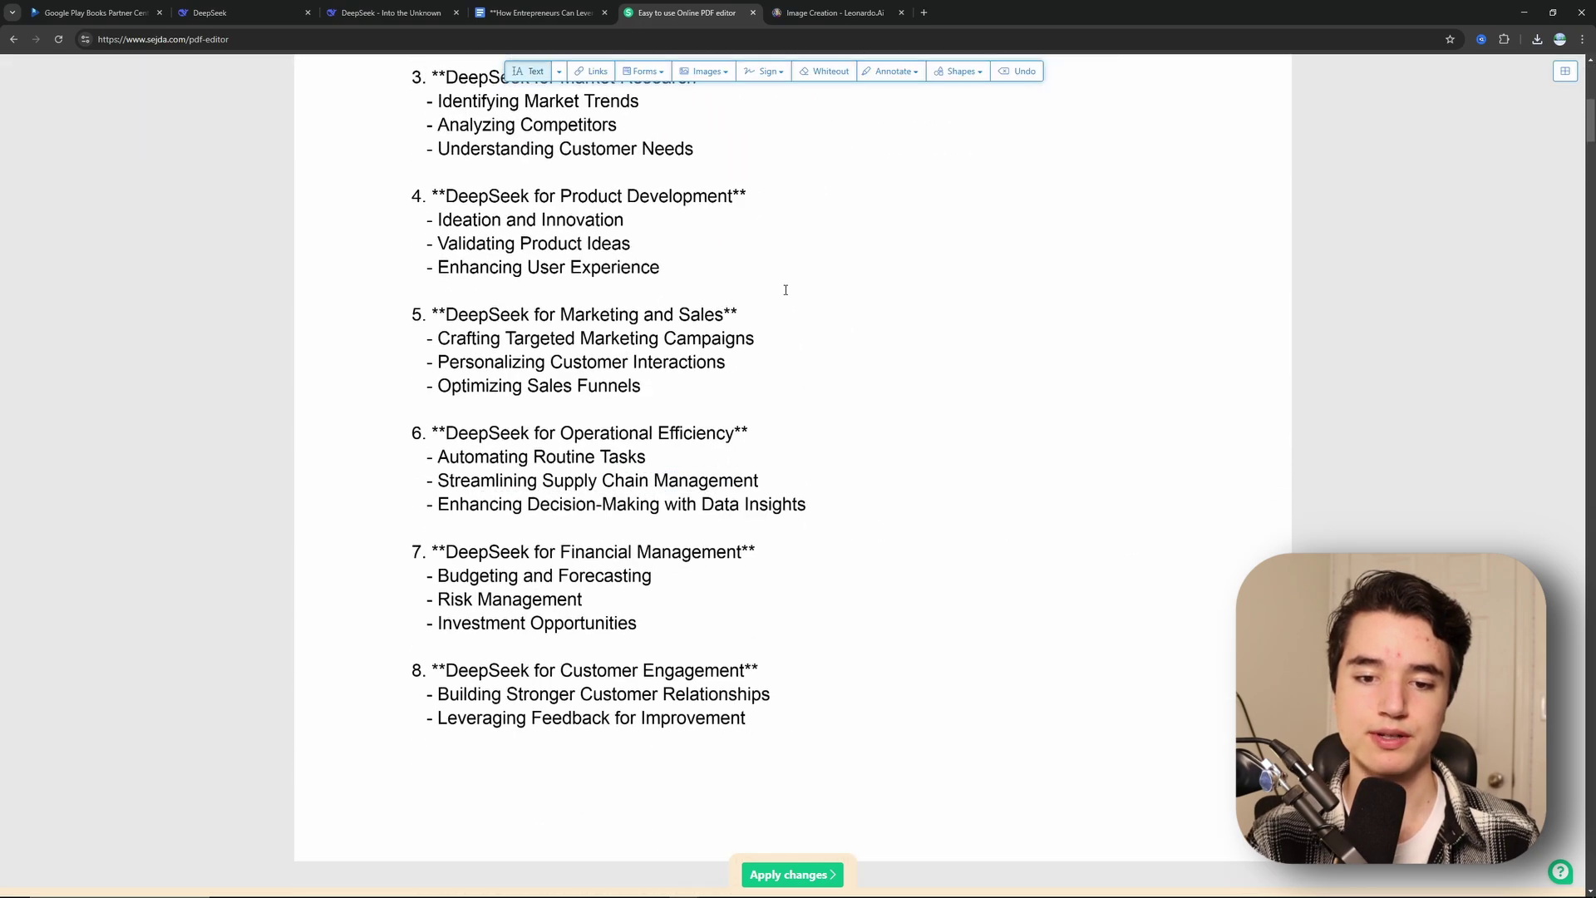
scroll(783, 264, up, 8)
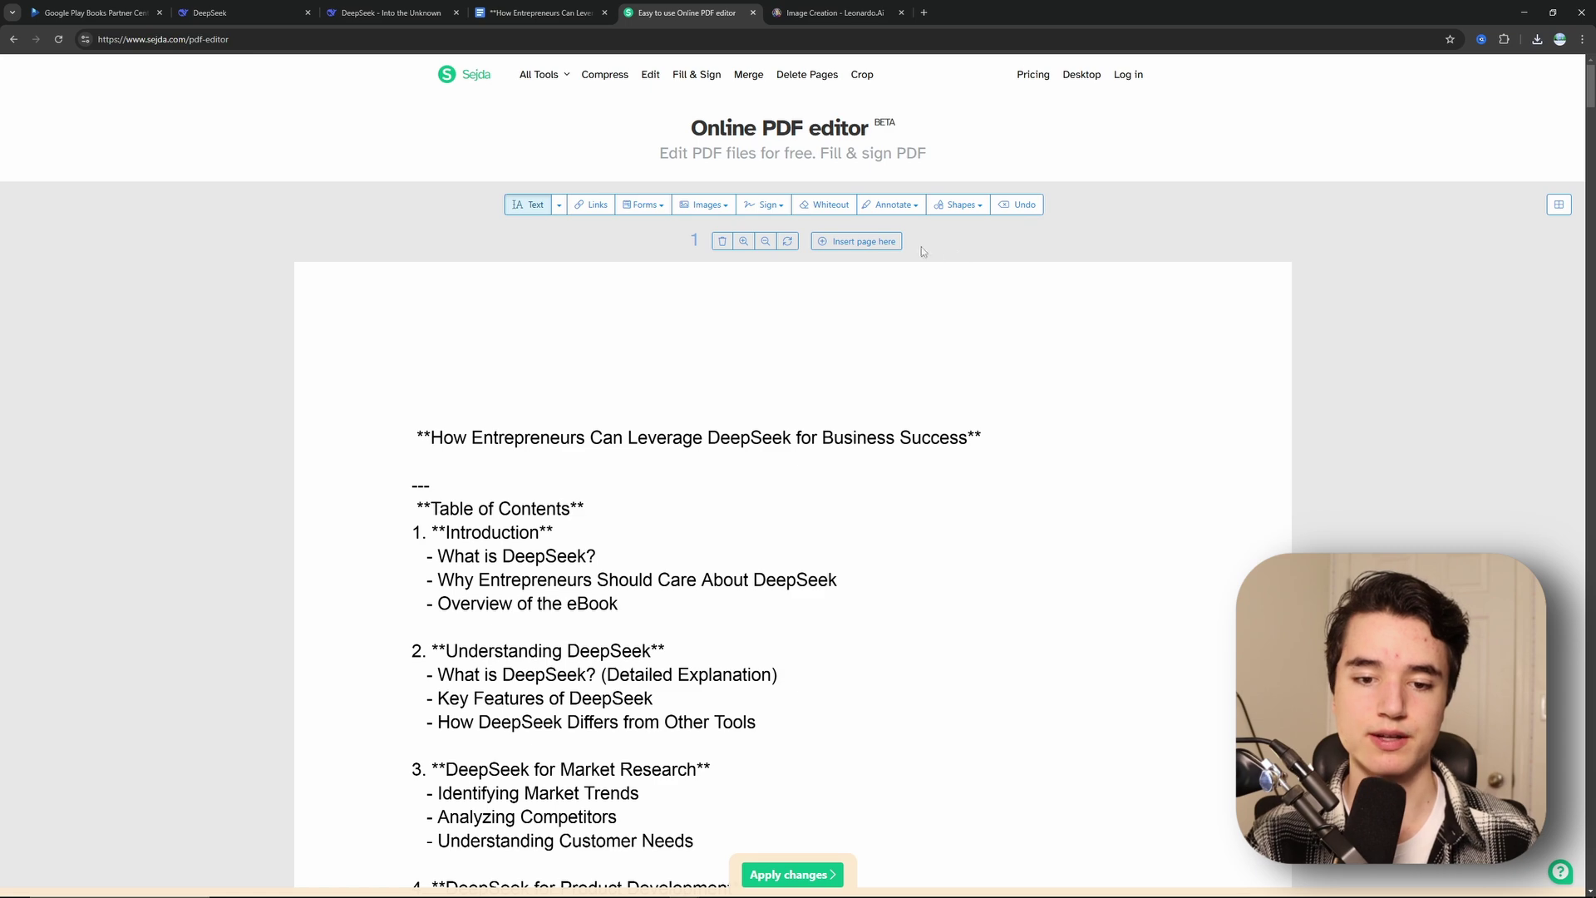
click(708, 208)
click(750, 306)
click(282, 179)
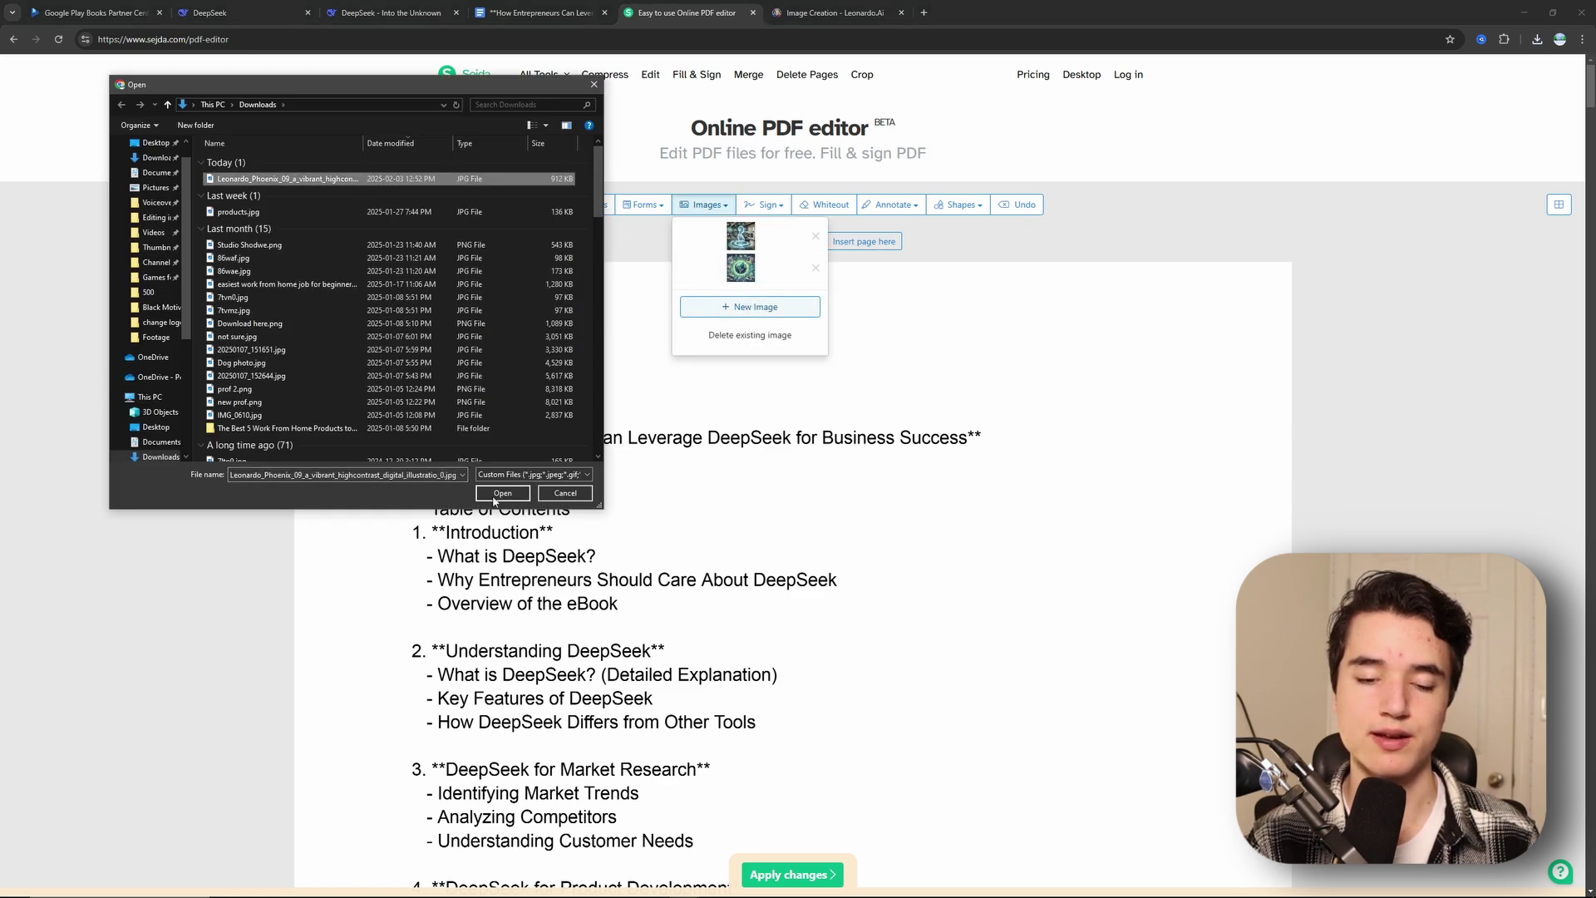
click(499, 494)
Step: Shrink the cover image and place it in the blank area beside the table of contents on page 2
scroll(660, 420, down, 2)
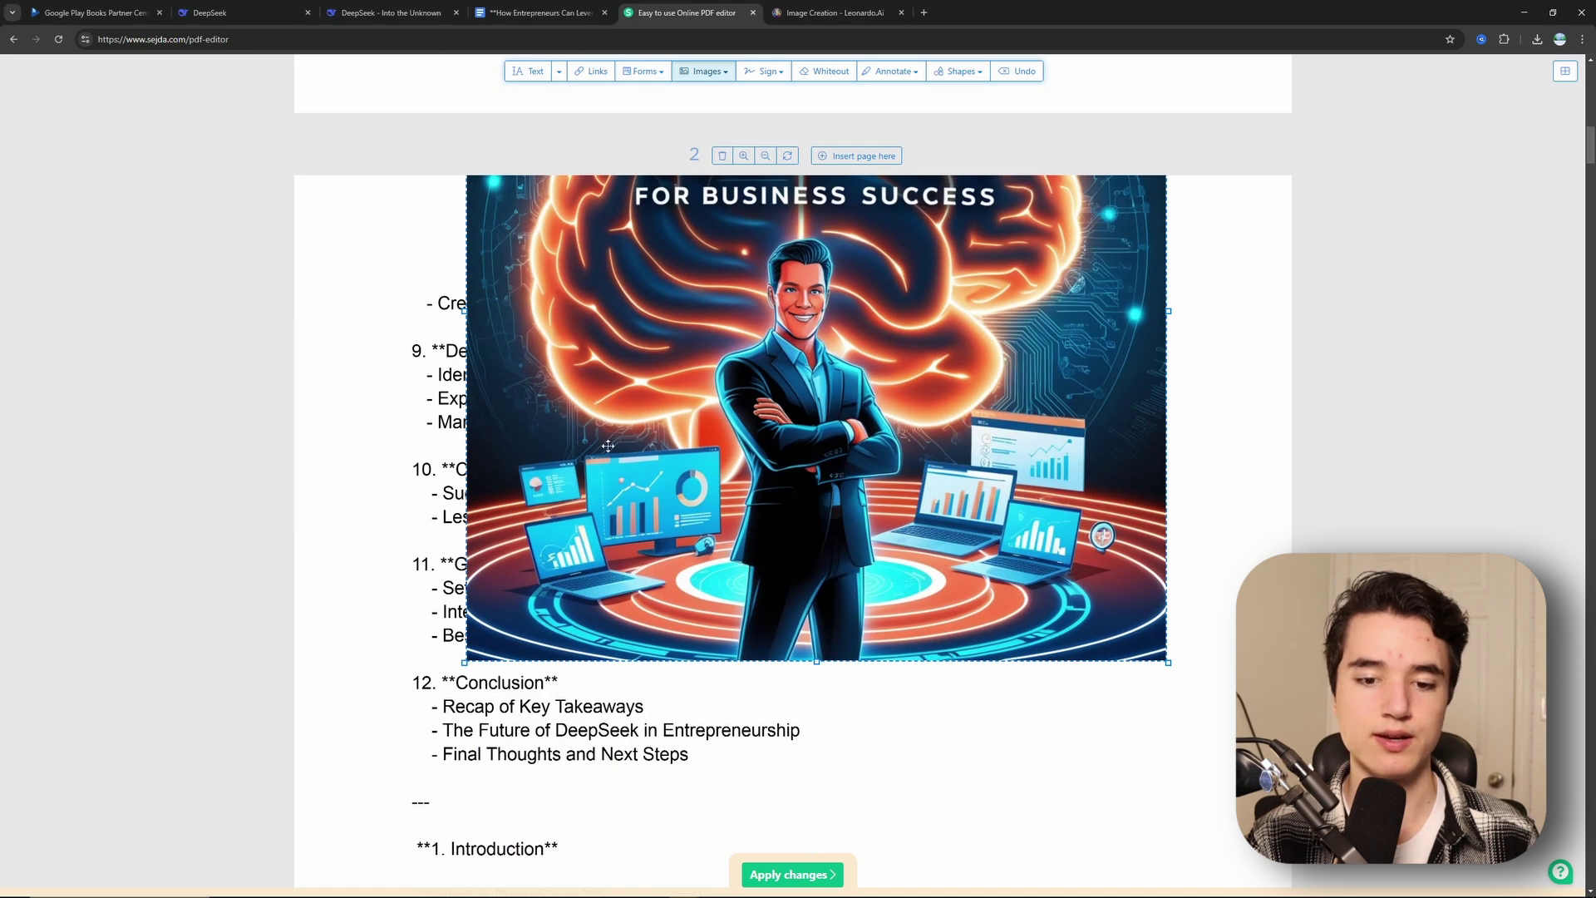
drag(467, 660, 748, 374)
drag(987, 263, 1068, 500)
scroll(1047, 374, down, 4)
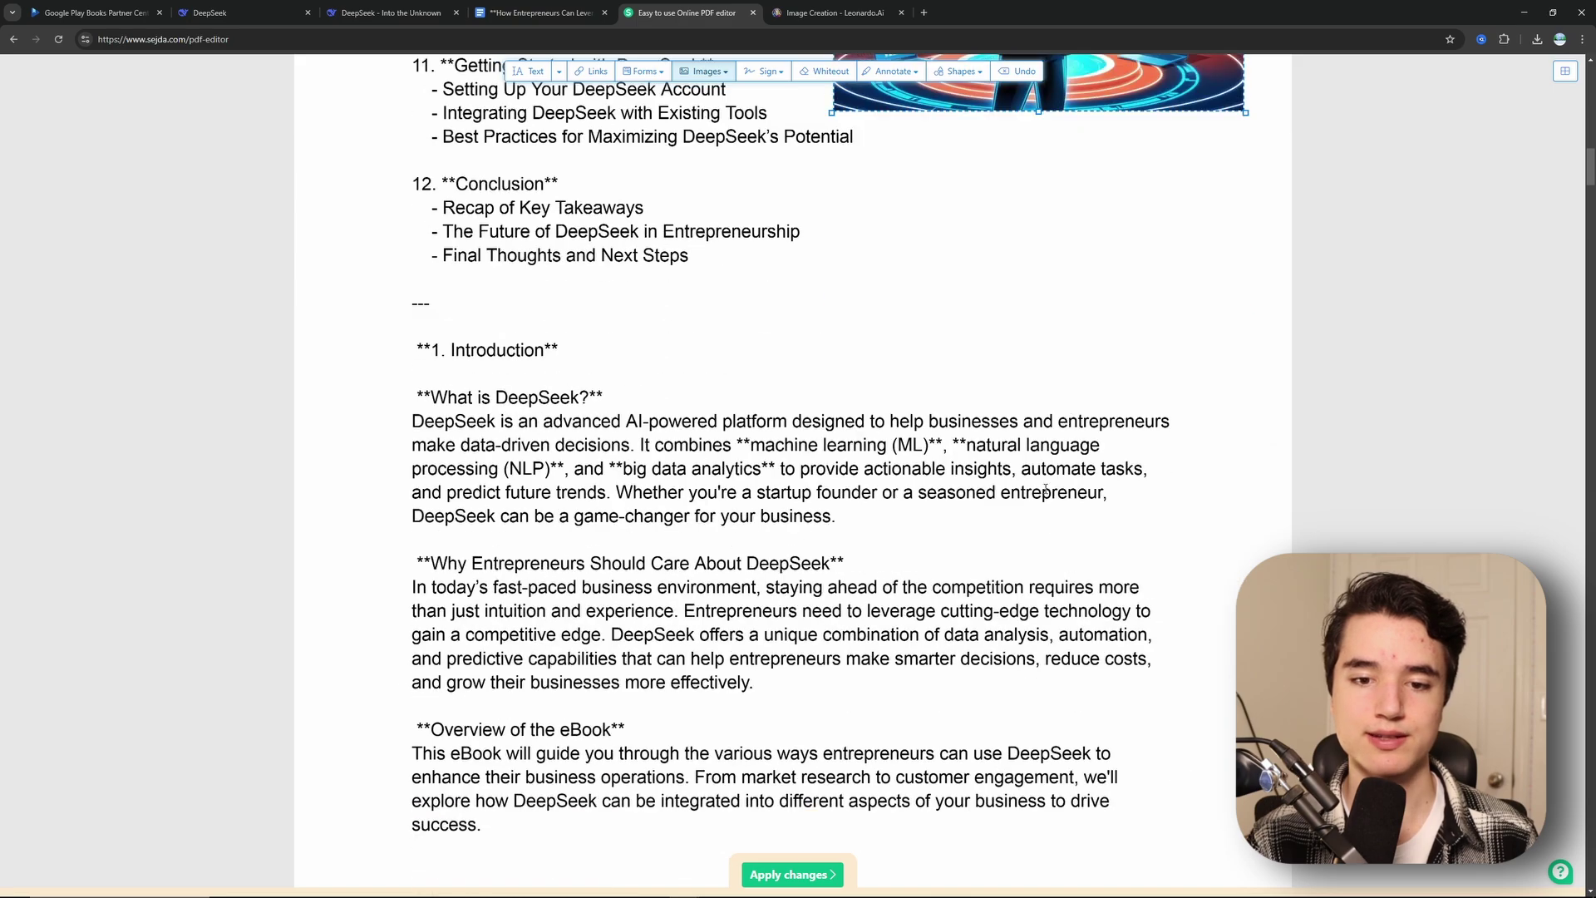
scroll(1040, 353, up, 2)
drag(830, 497, 900, 425)
scroll(949, 528, up, 2)
drag(986, 463, 982, 451)
click(964, 400)
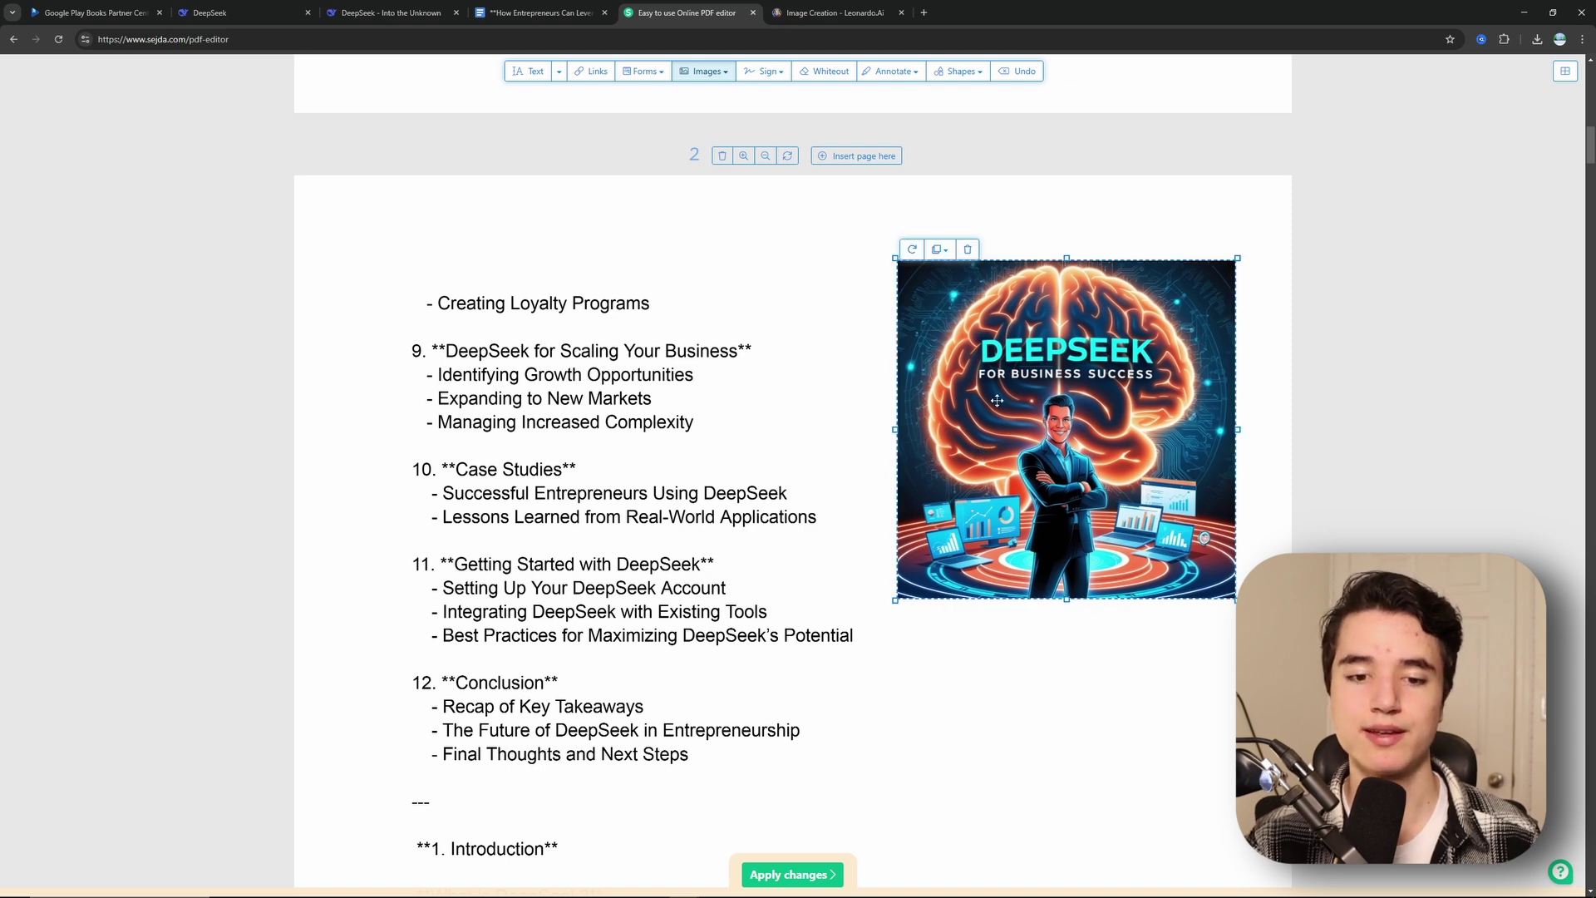
click(877, 255)
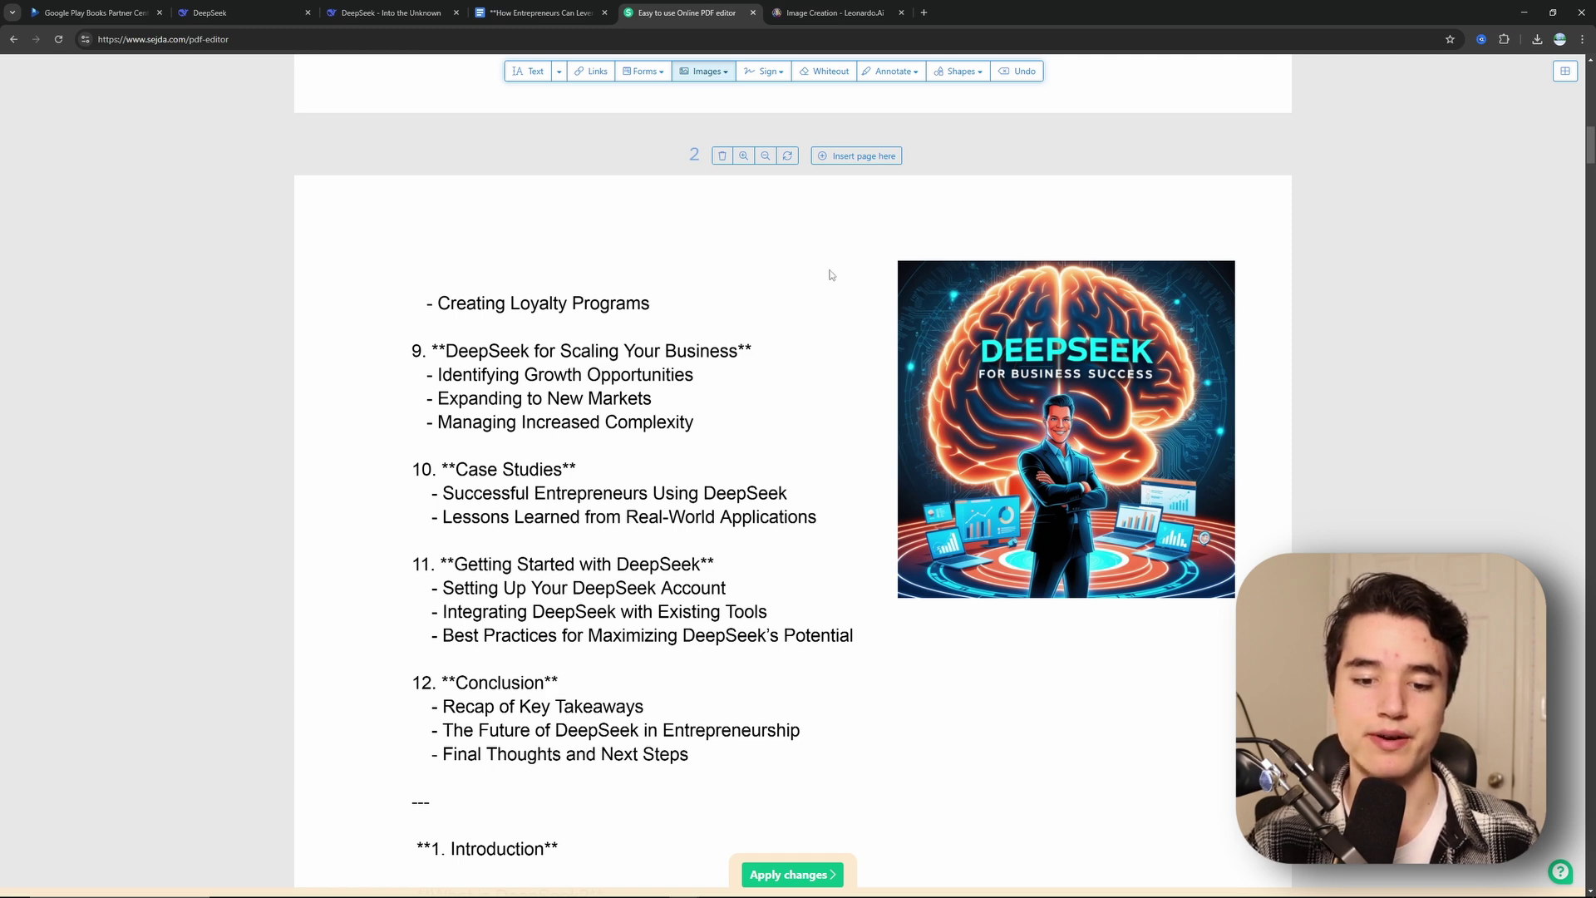
Step: Apply the changes to the PDF, review the result, download the edited file and close the Sejda tab
click(813, 872)
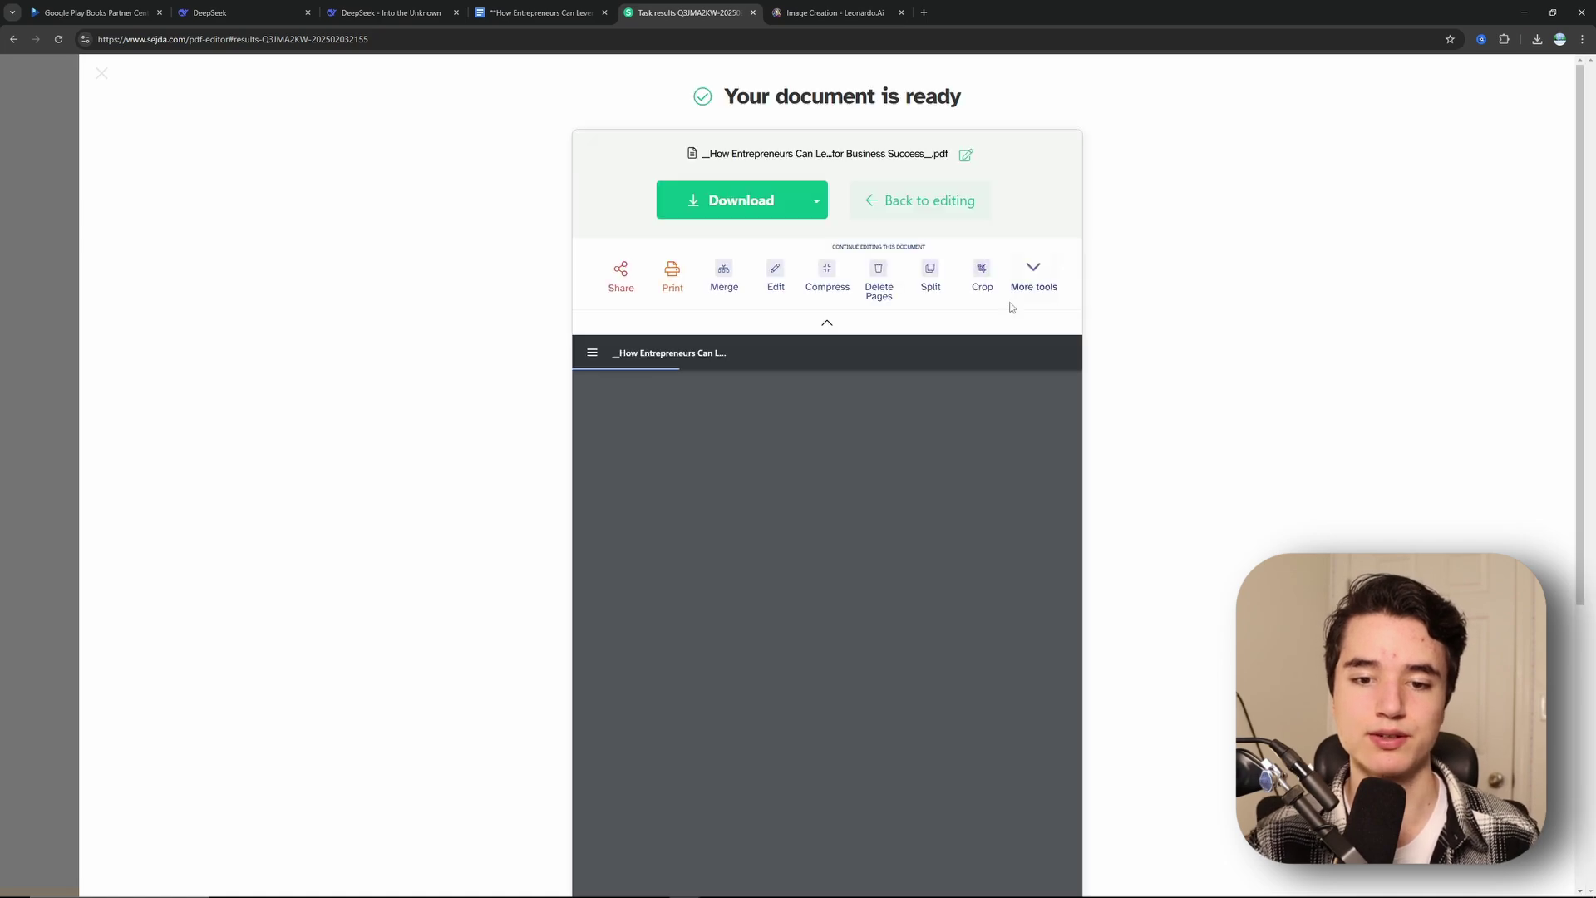
scroll(869, 532, down, 6)
scroll(869, 532, down, 2)
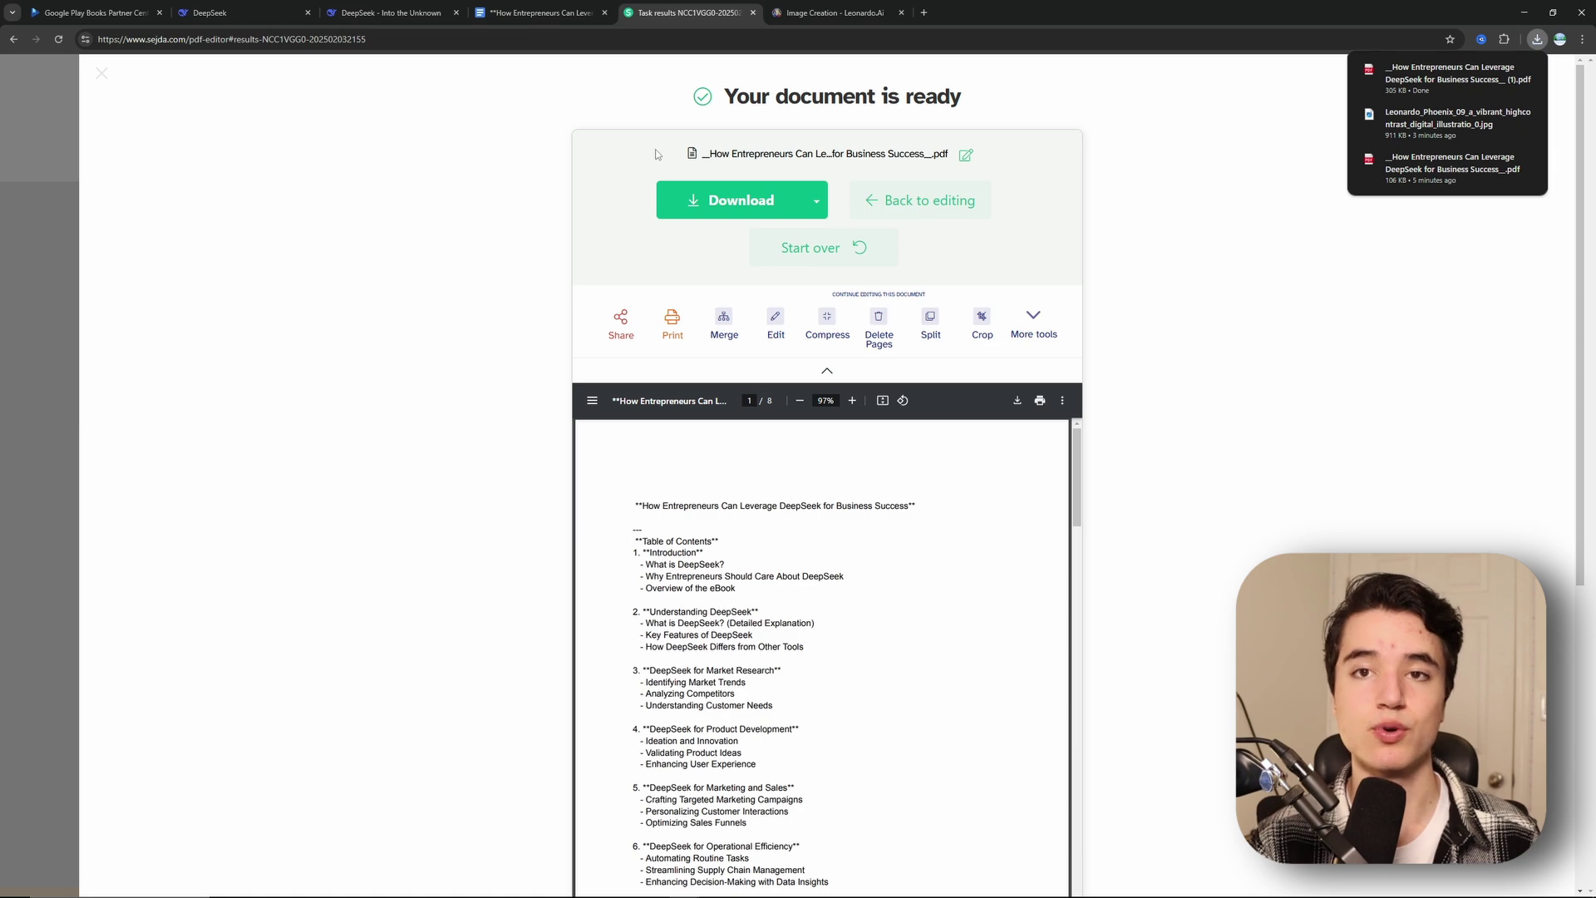
click(754, 12)
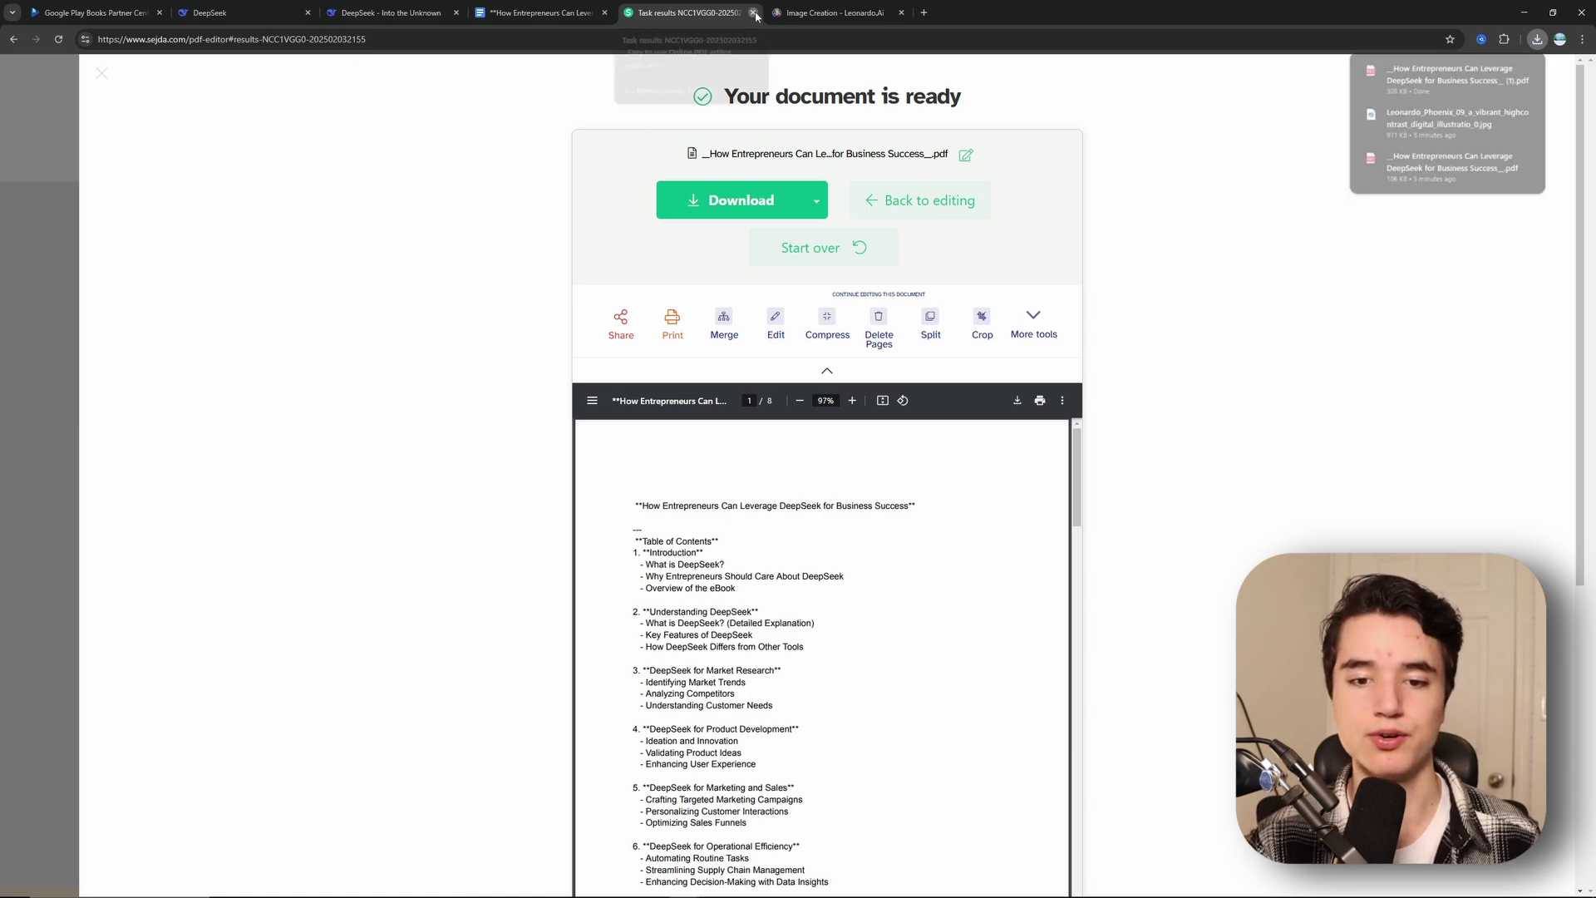
Step: Append "Book Cover" to the Leonardo.Ai image prompt and generate a new set of images
click(861, 118)
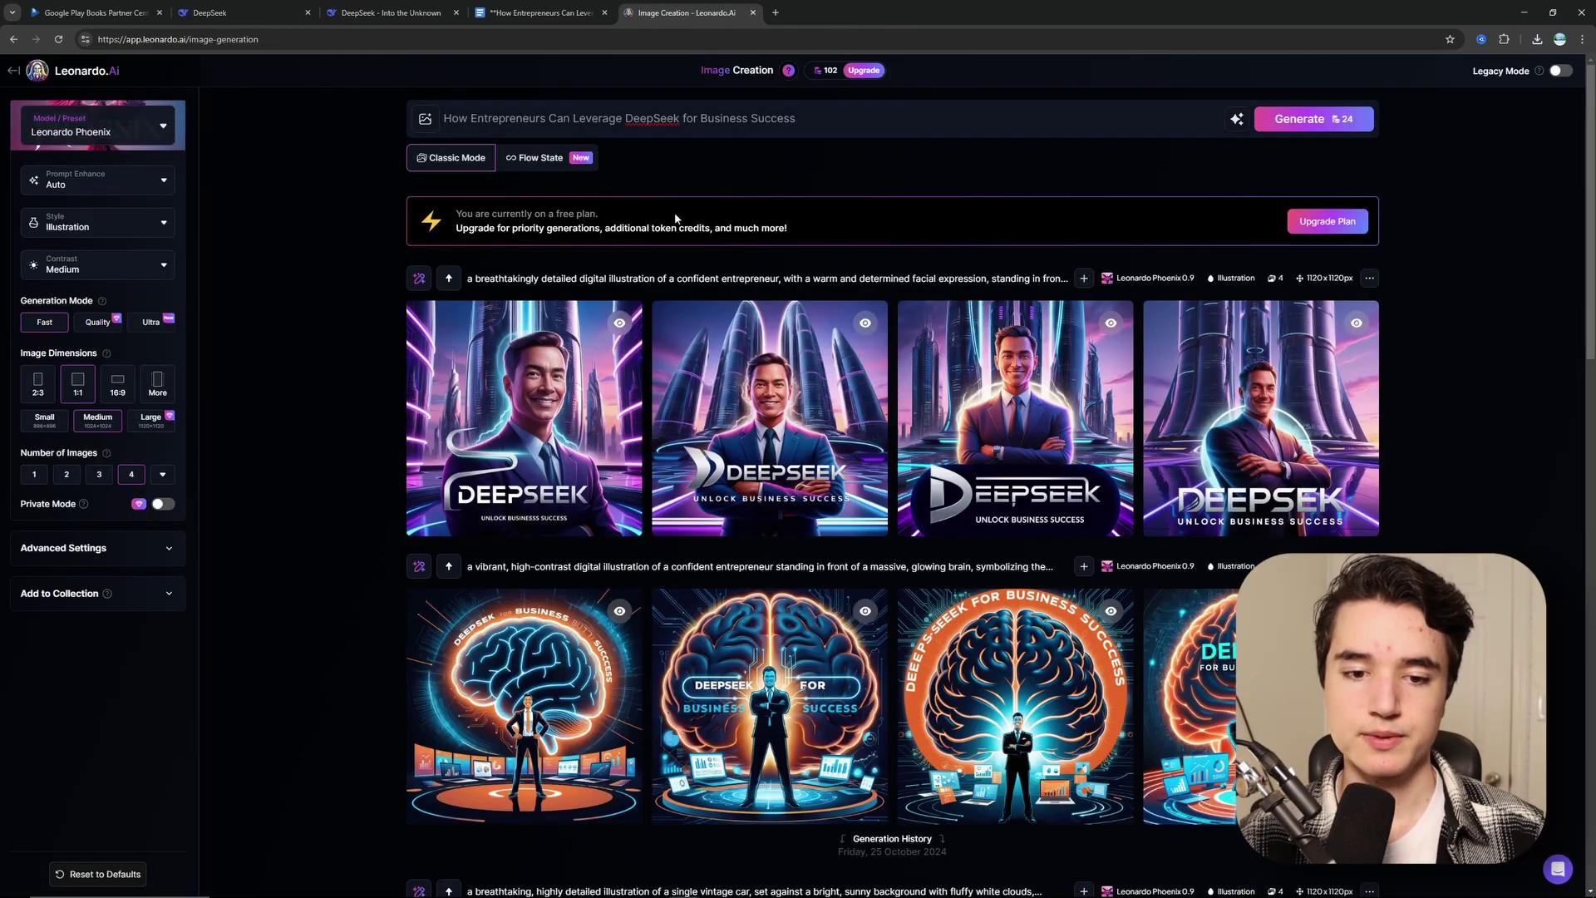
click(813, 111)
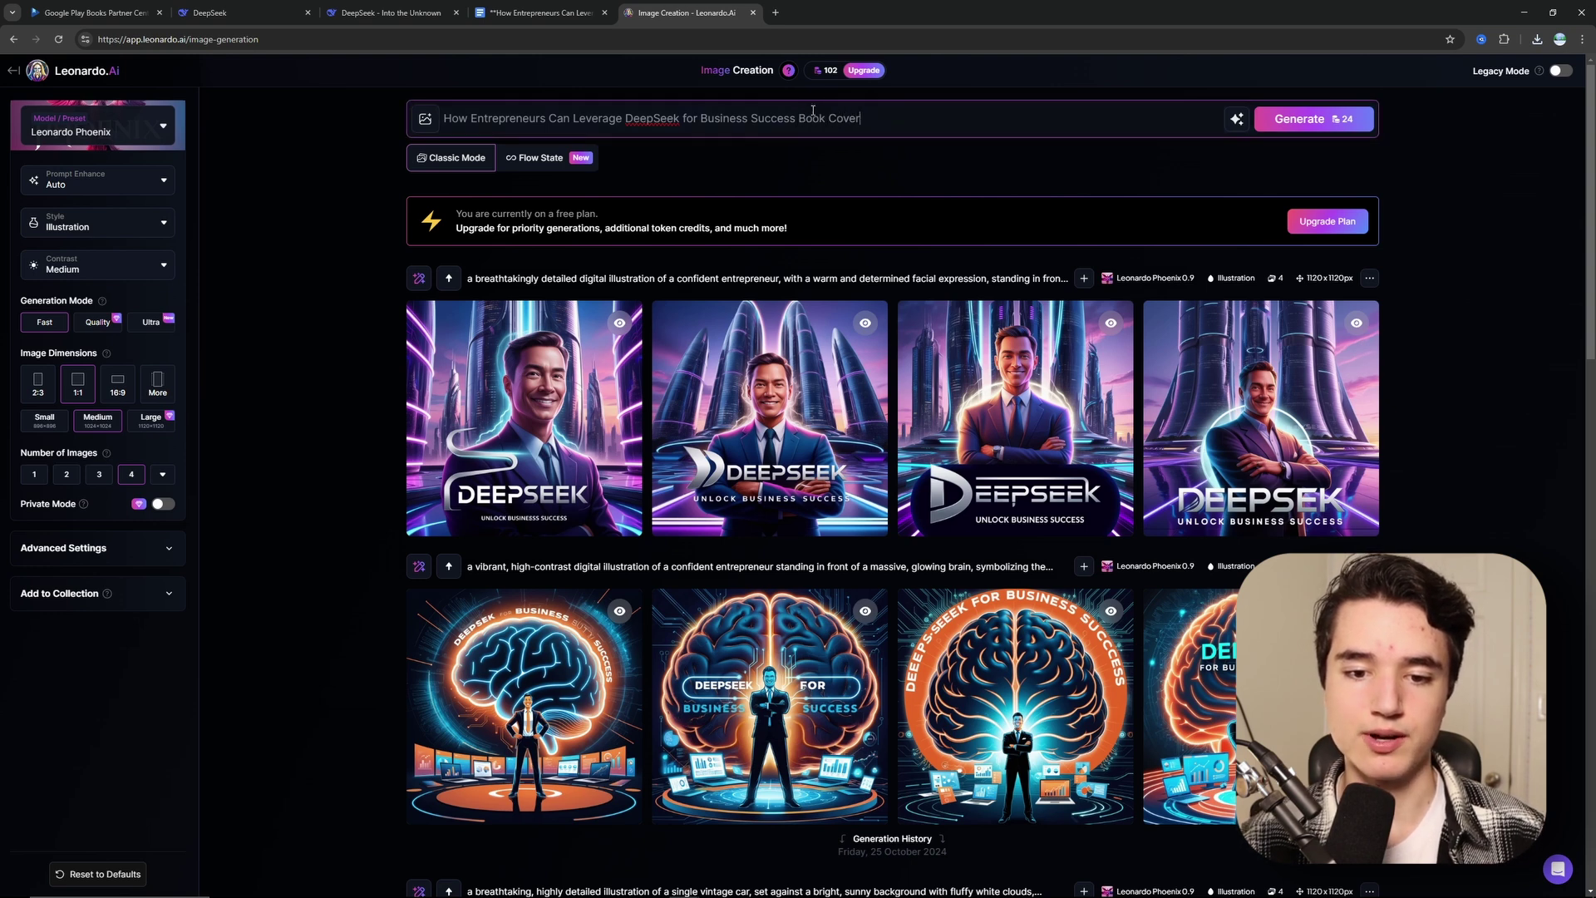
click(1313, 119)
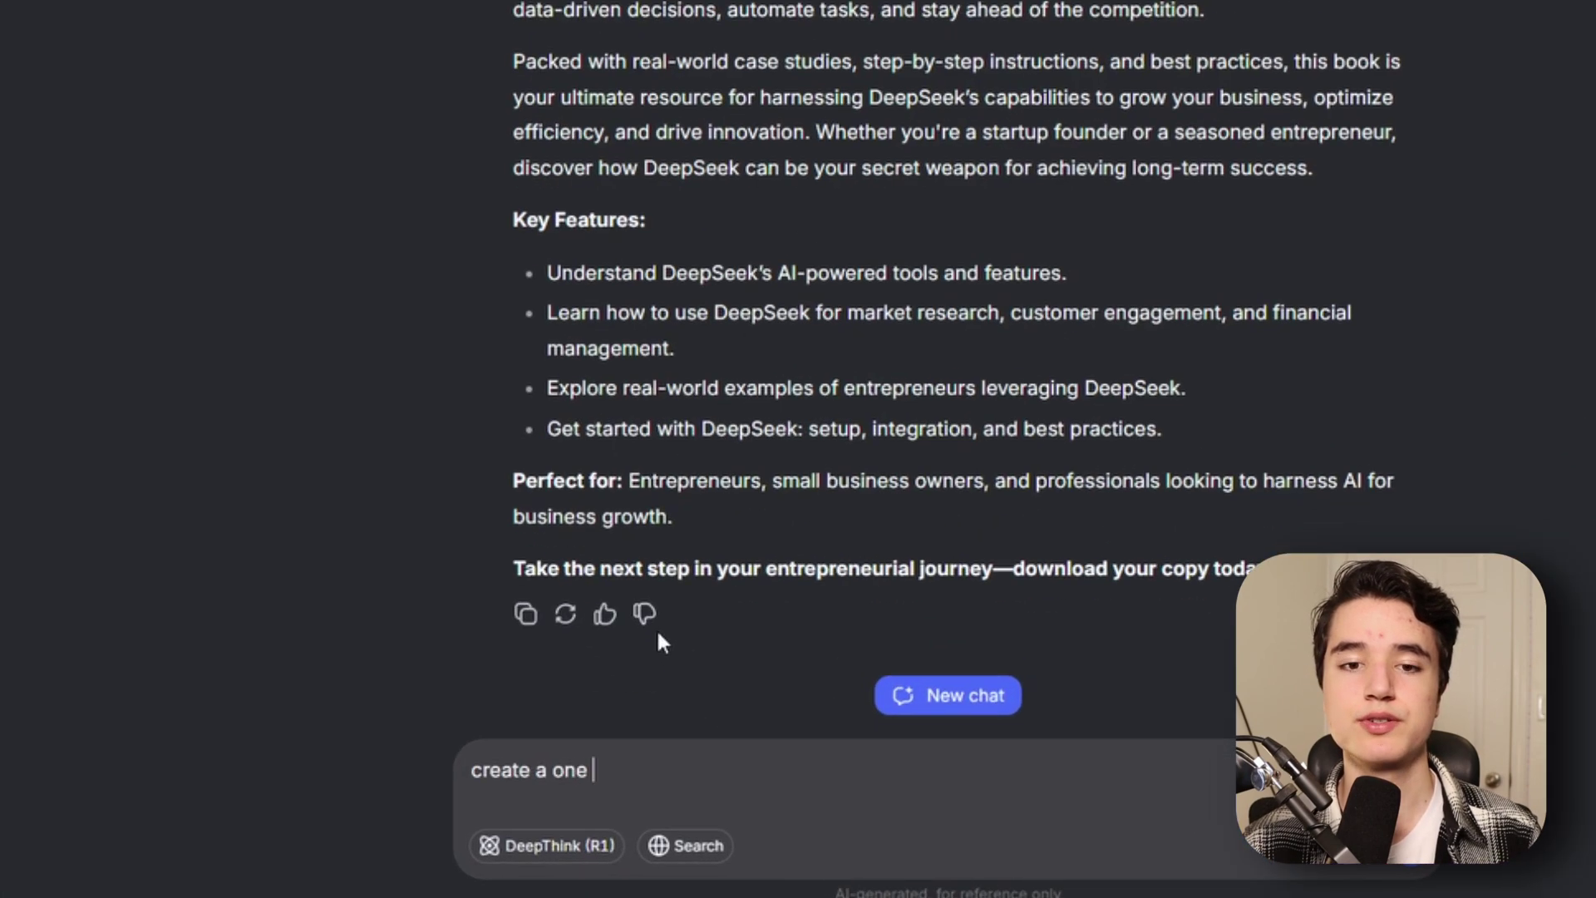
Step: Ask DeepSeek to "create a one sentence disclaimer that this book was created using ai"
text(sentence disclaimer that this bo)
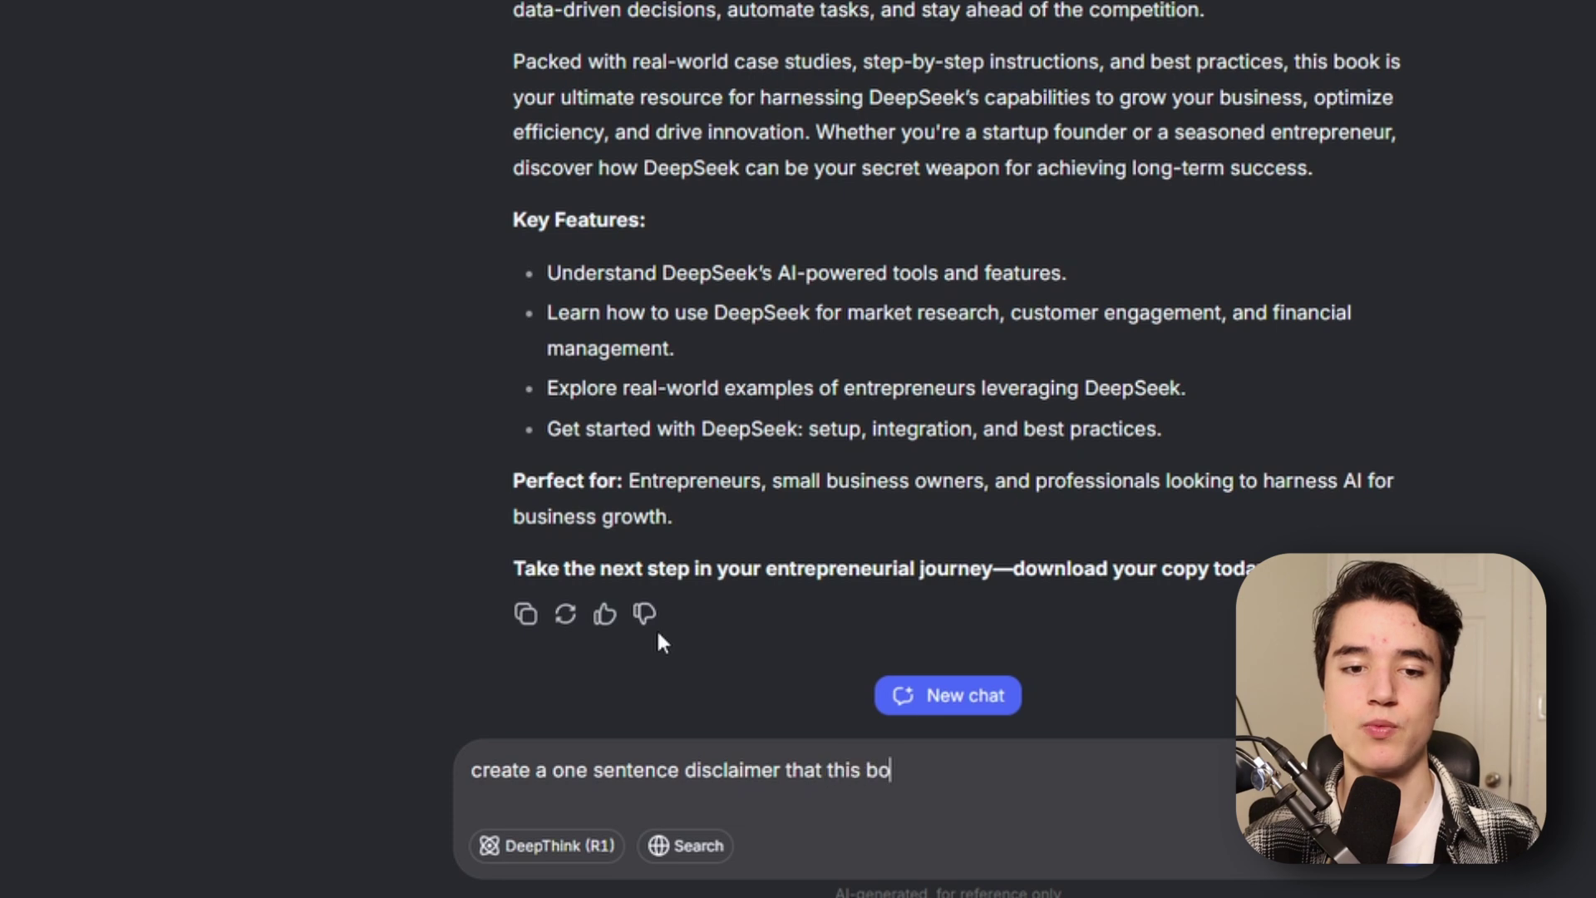
text(ok was created using ai)
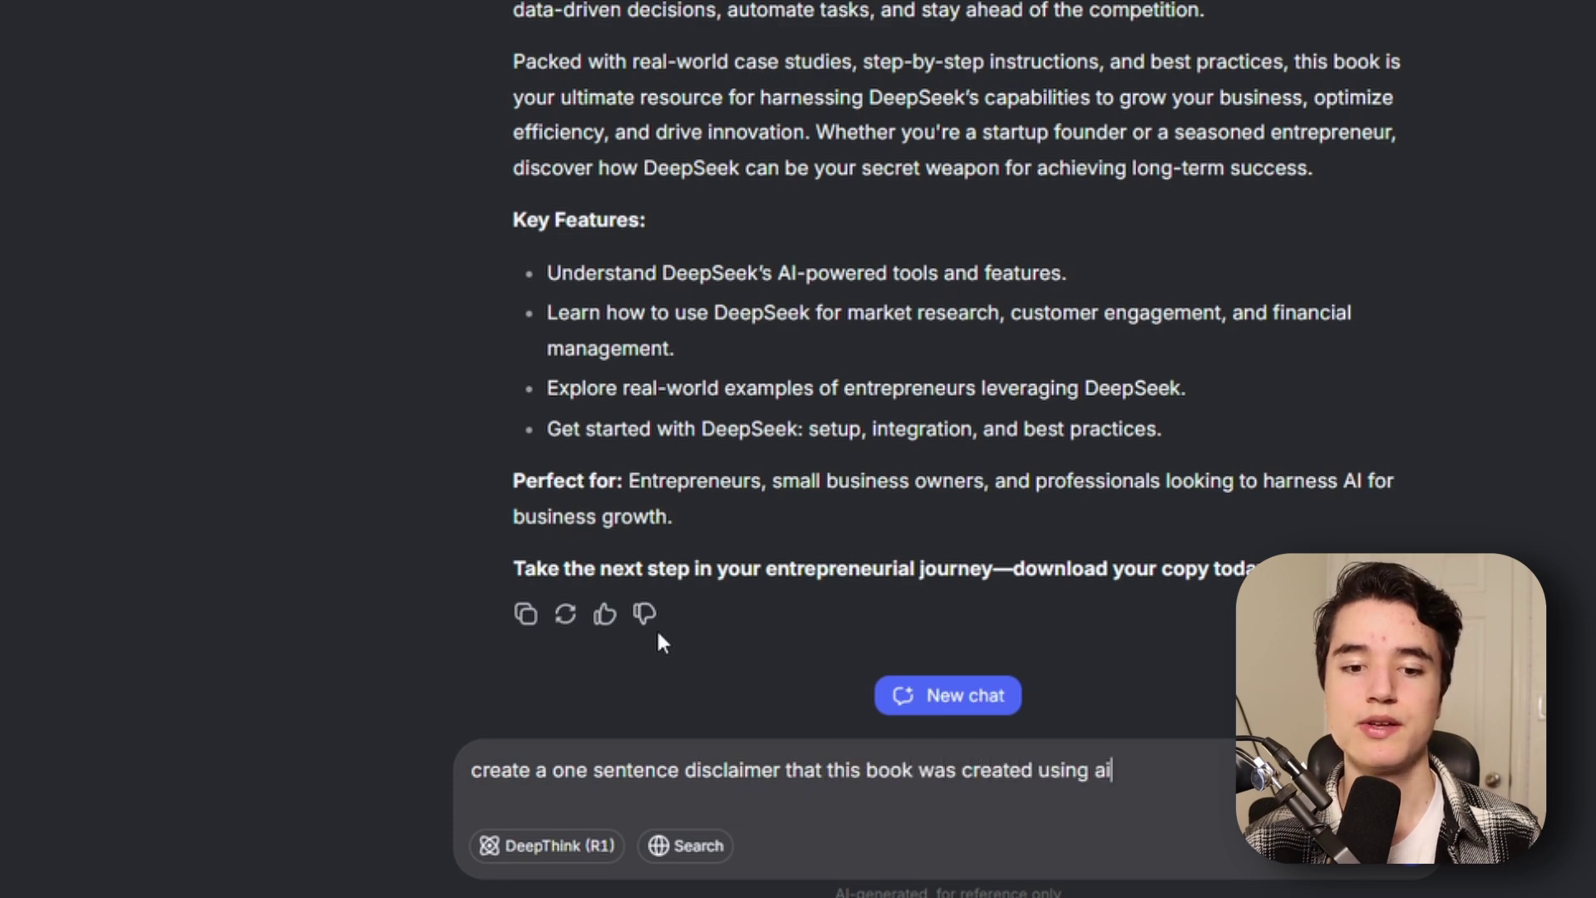
key(Return)
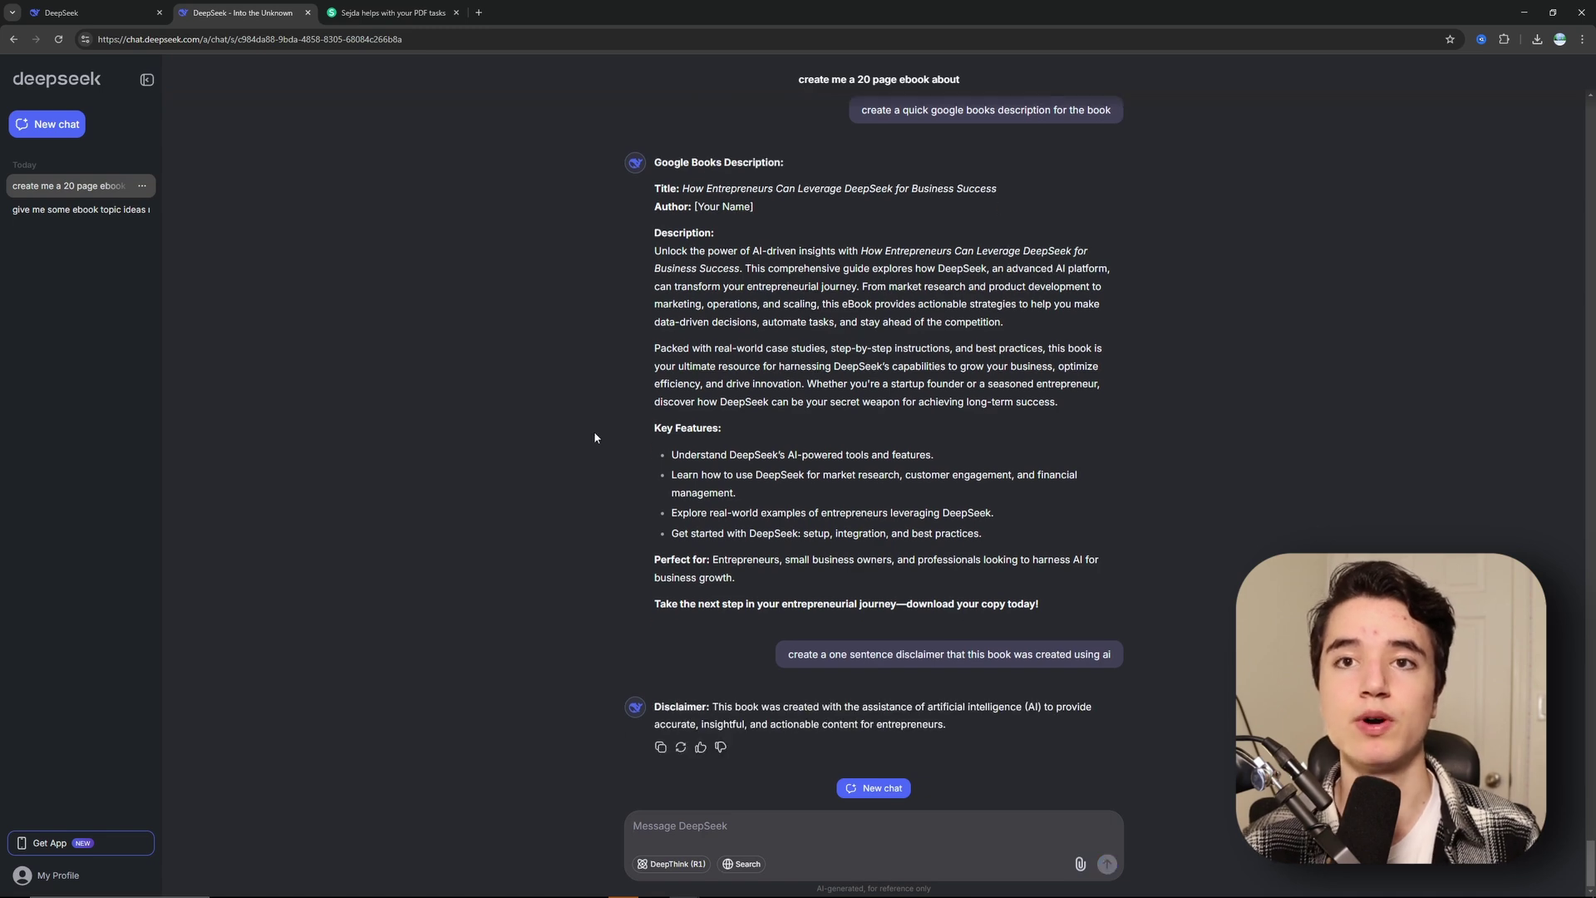
Step: Switch to the Sejda PDF editor and upload the "How Entrepreneurs Can Leverage DeepSeek for Business Success" PDF from the Downloads folder
click(391, 12)
click(751, 249)
click(751, 254)
scroll(50, 224, up, 10)
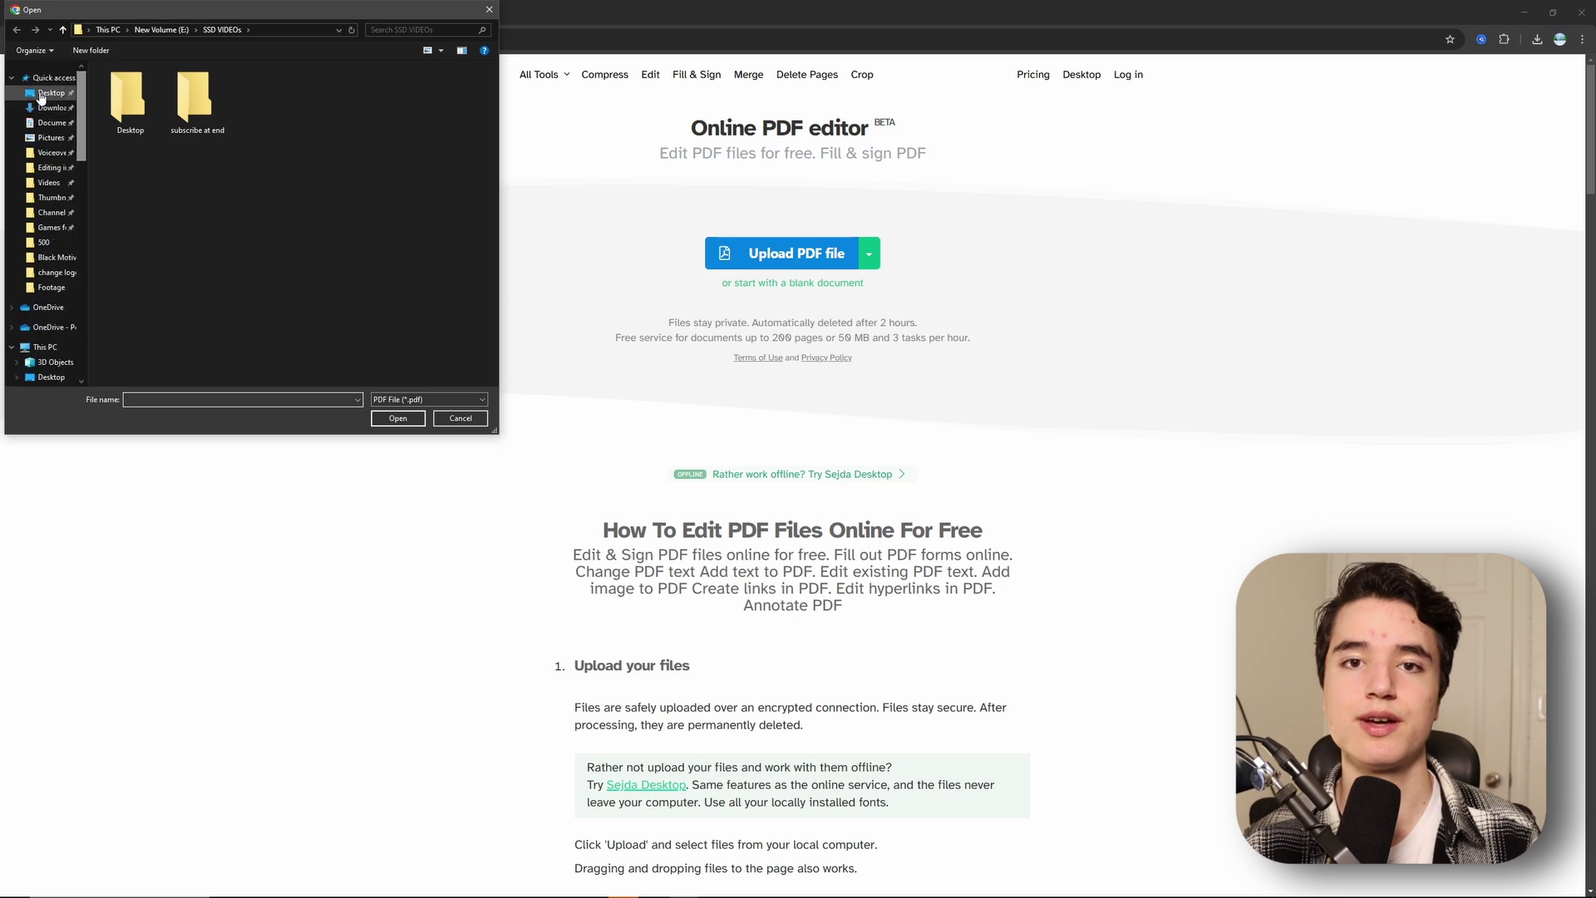
click(50, 82)
click(183, 104)
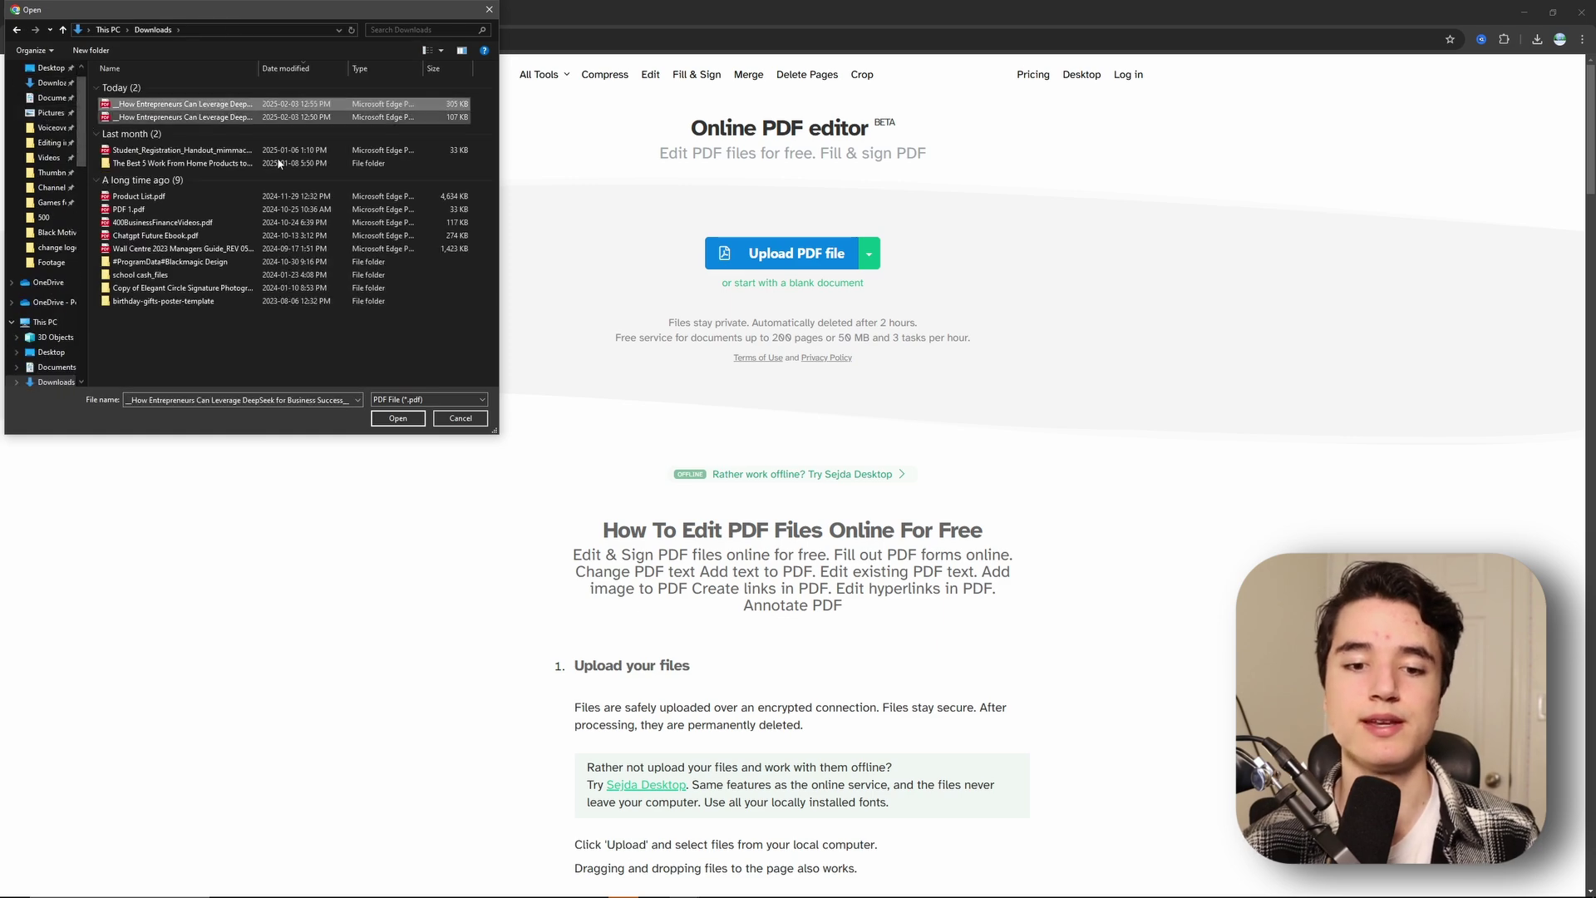
click(398, 418)
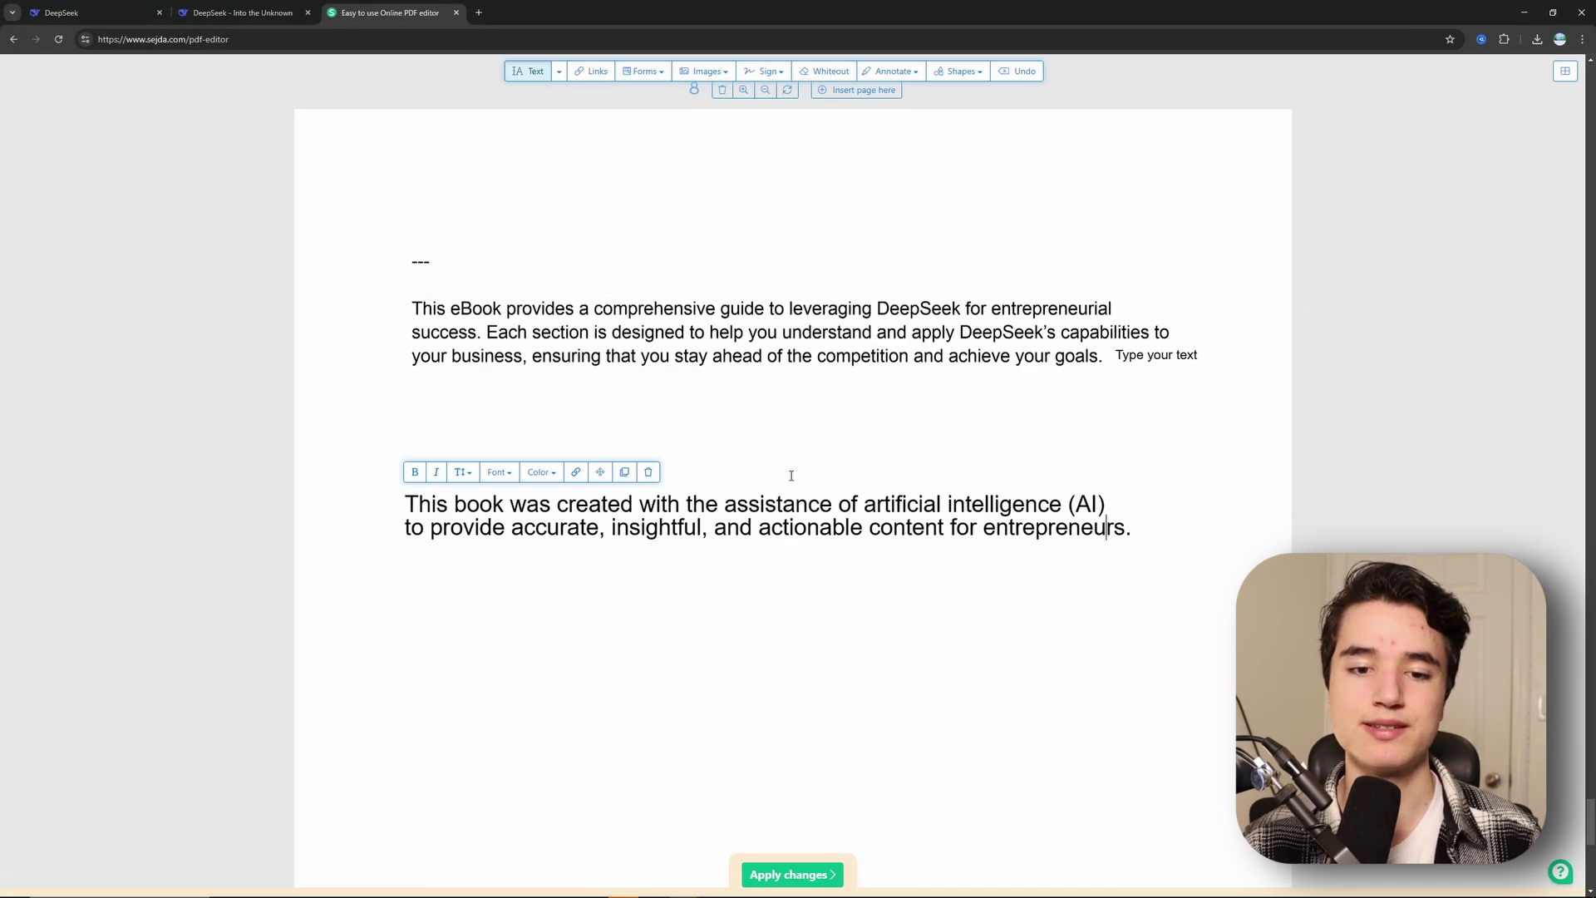
Step: Move the AI disclaimer text up to just beneath the ebook's closing paragraph
triple_click(665, 499)
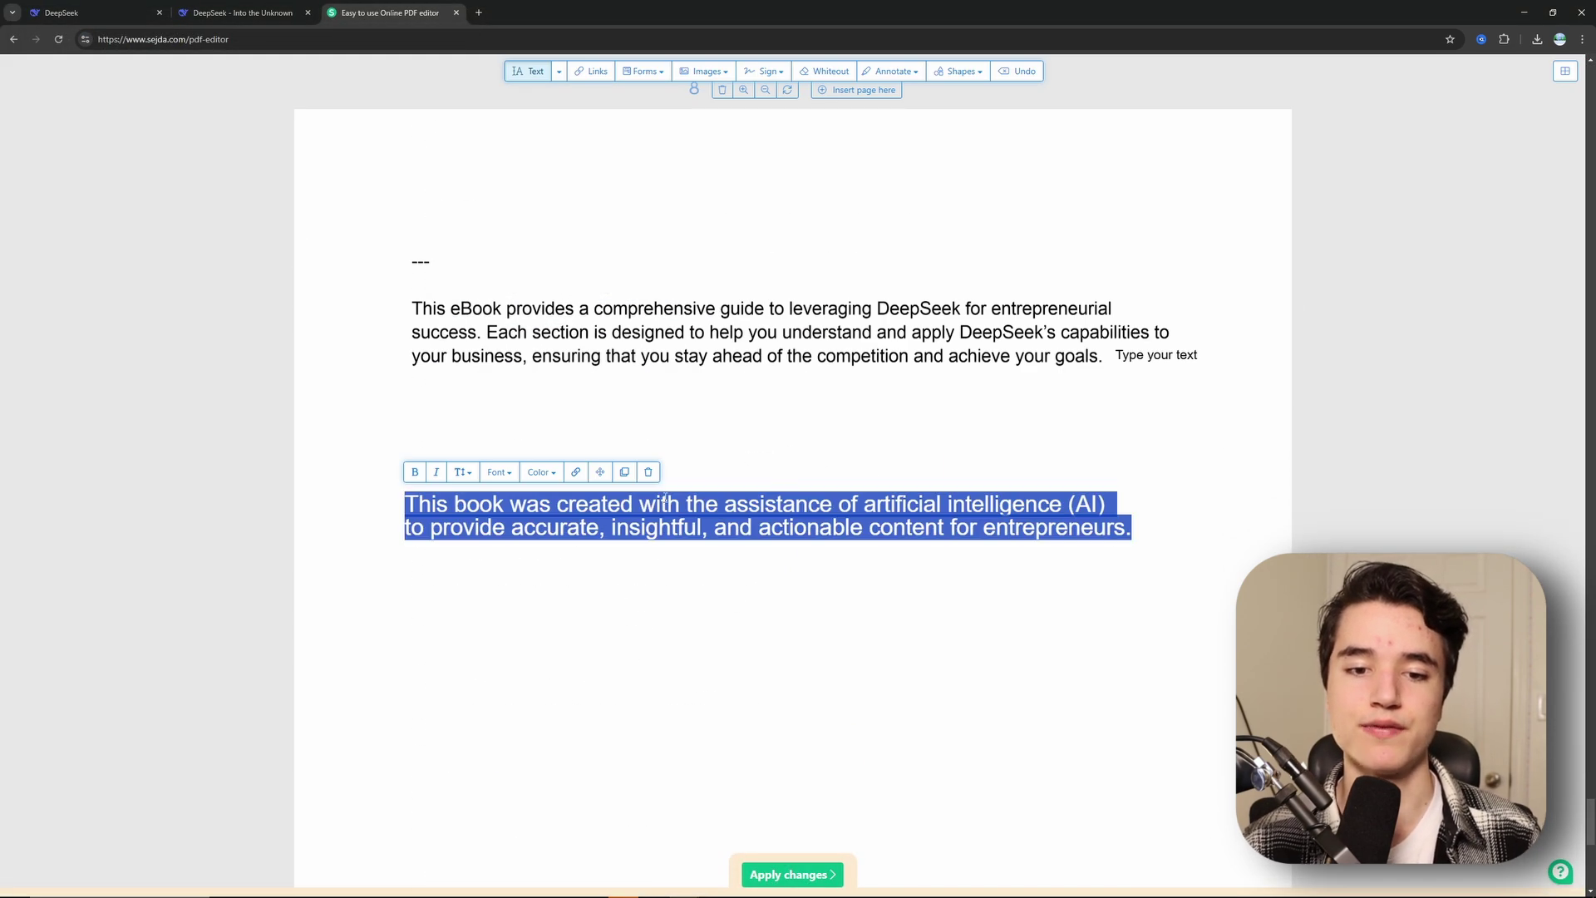
click(605, 476)
drag(690, 503, 709, 382)
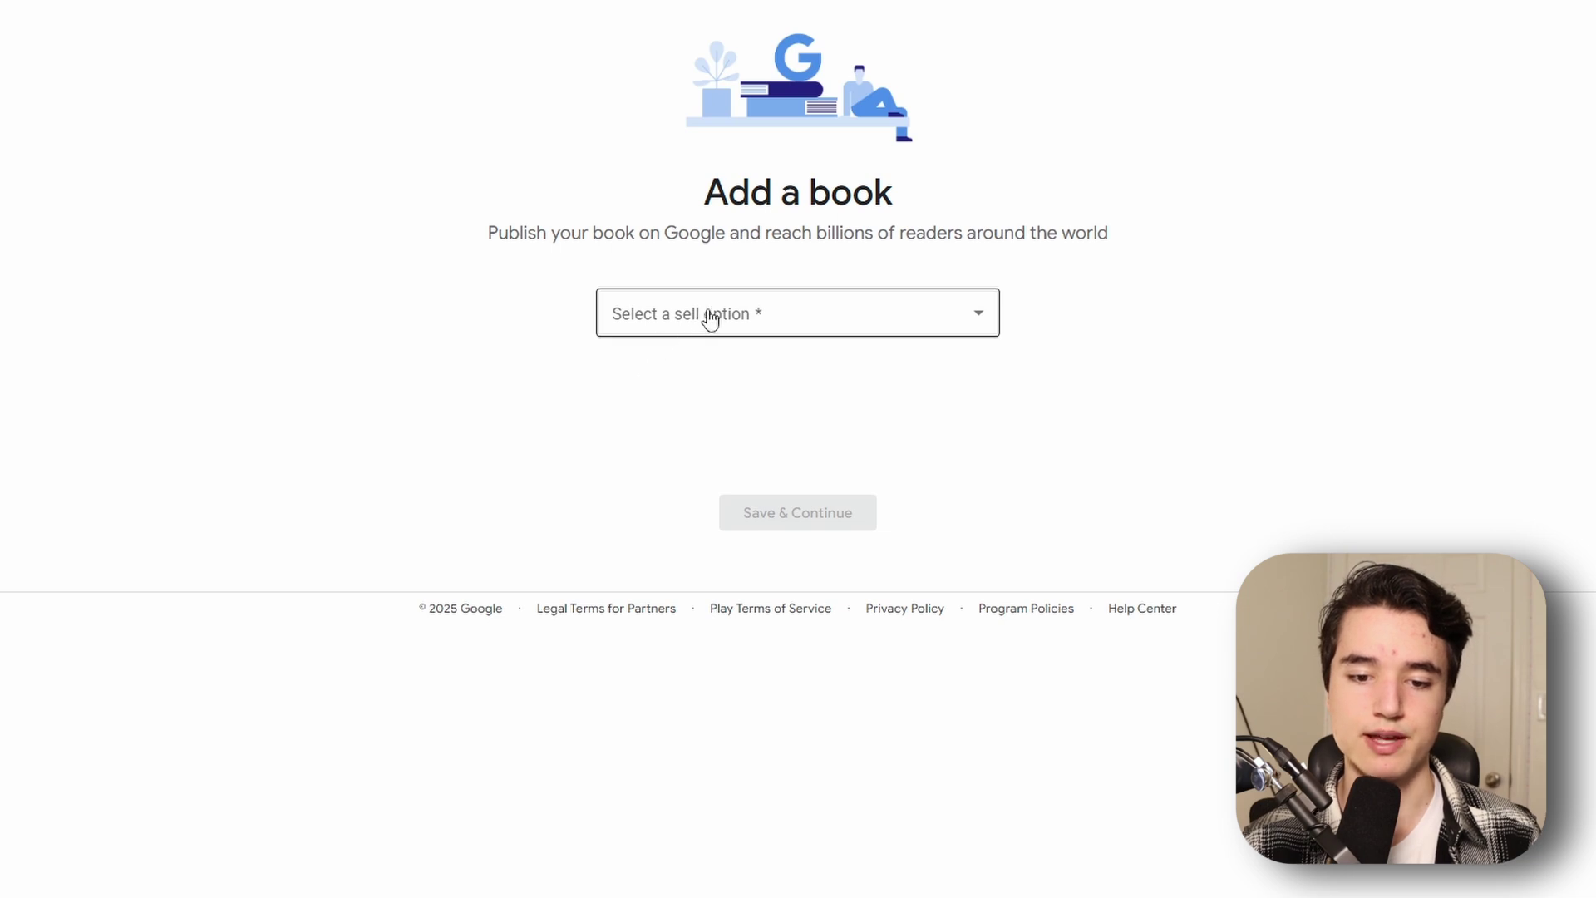
Step: Add a book with the sell option "Sell ebook on Google Play" and a Google book ID (GGKEY), and continue
click(711, 309)
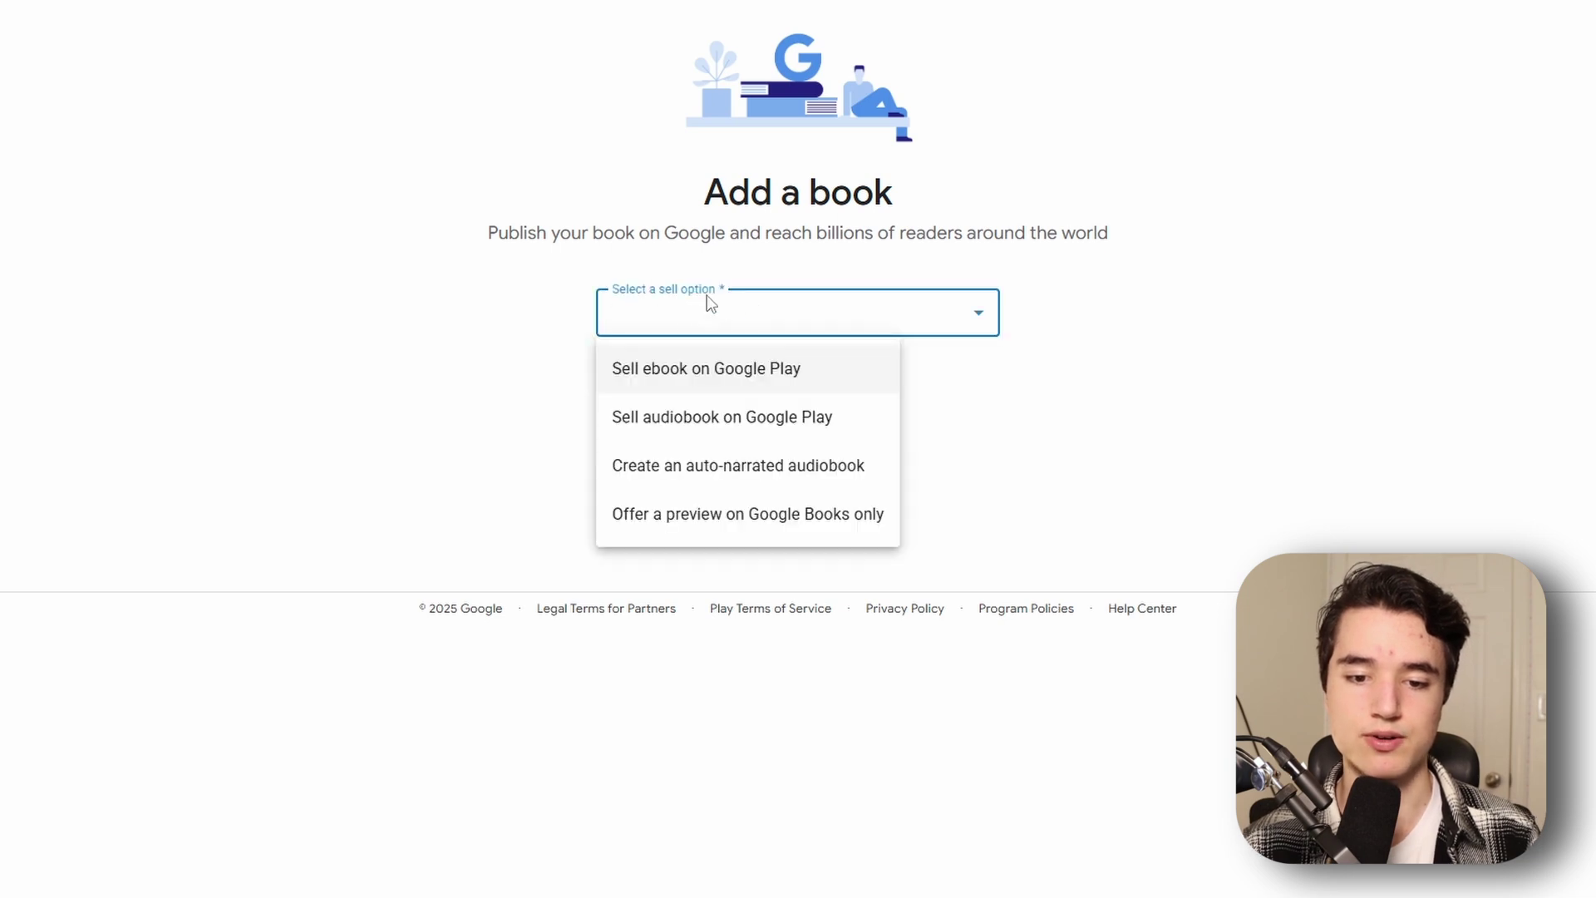
click(695, 368)
click(713, 384)
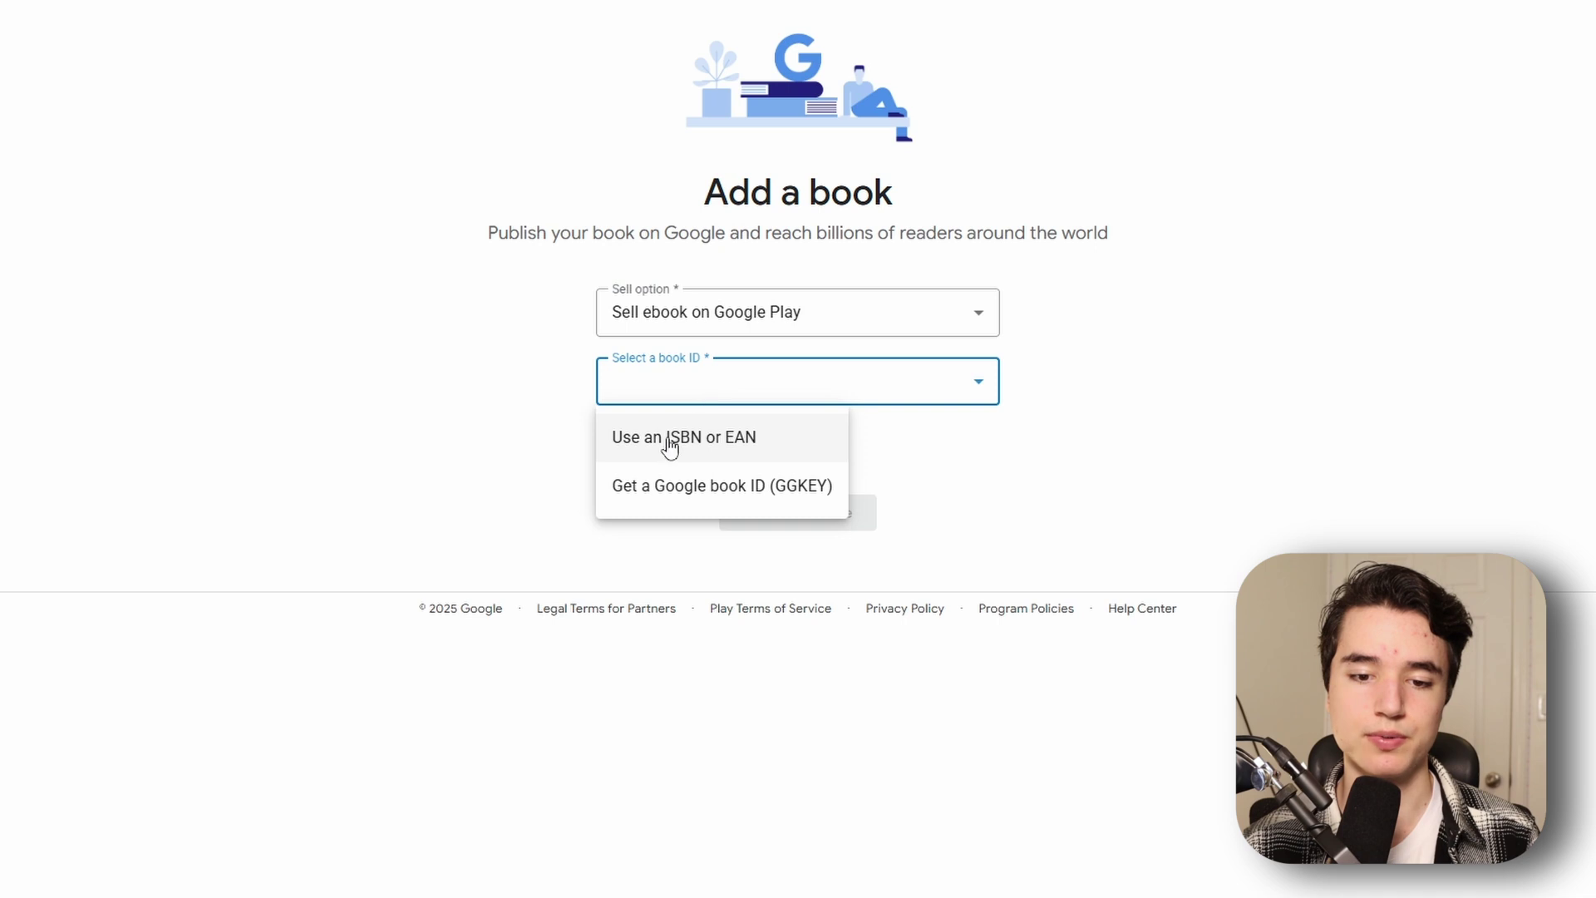
click(677, 438)
click(702, 391)
click(660, 487)
click(798, 512)
Step: Set the book's page count to 20 and its release date to 2025-02-03
click(1133, 566)
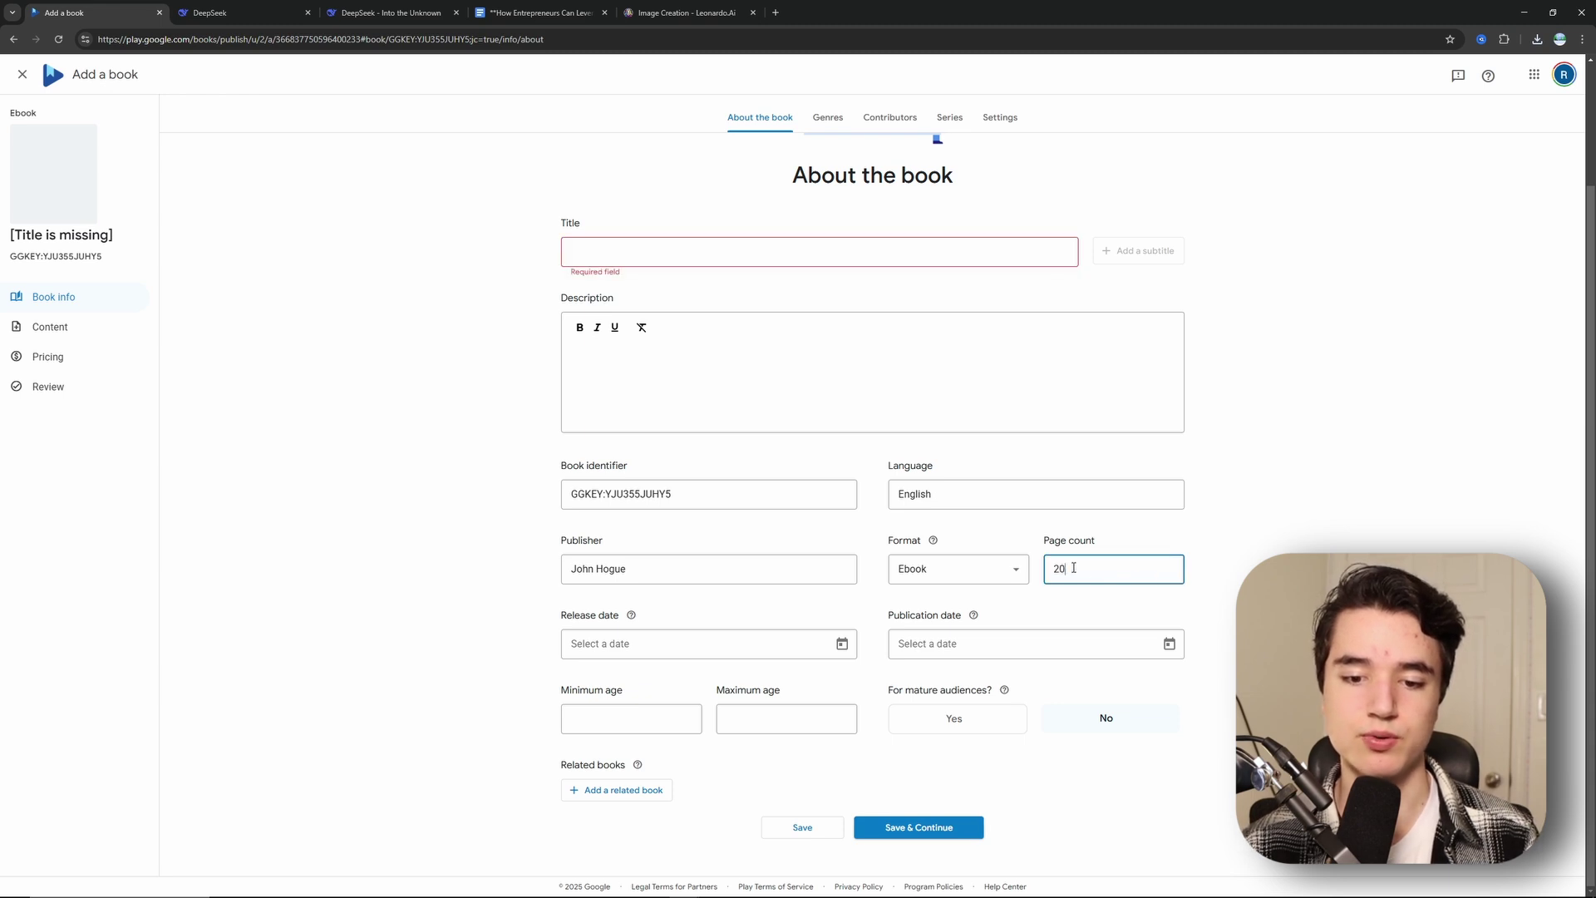
click(969, 644)
click(720, 647)
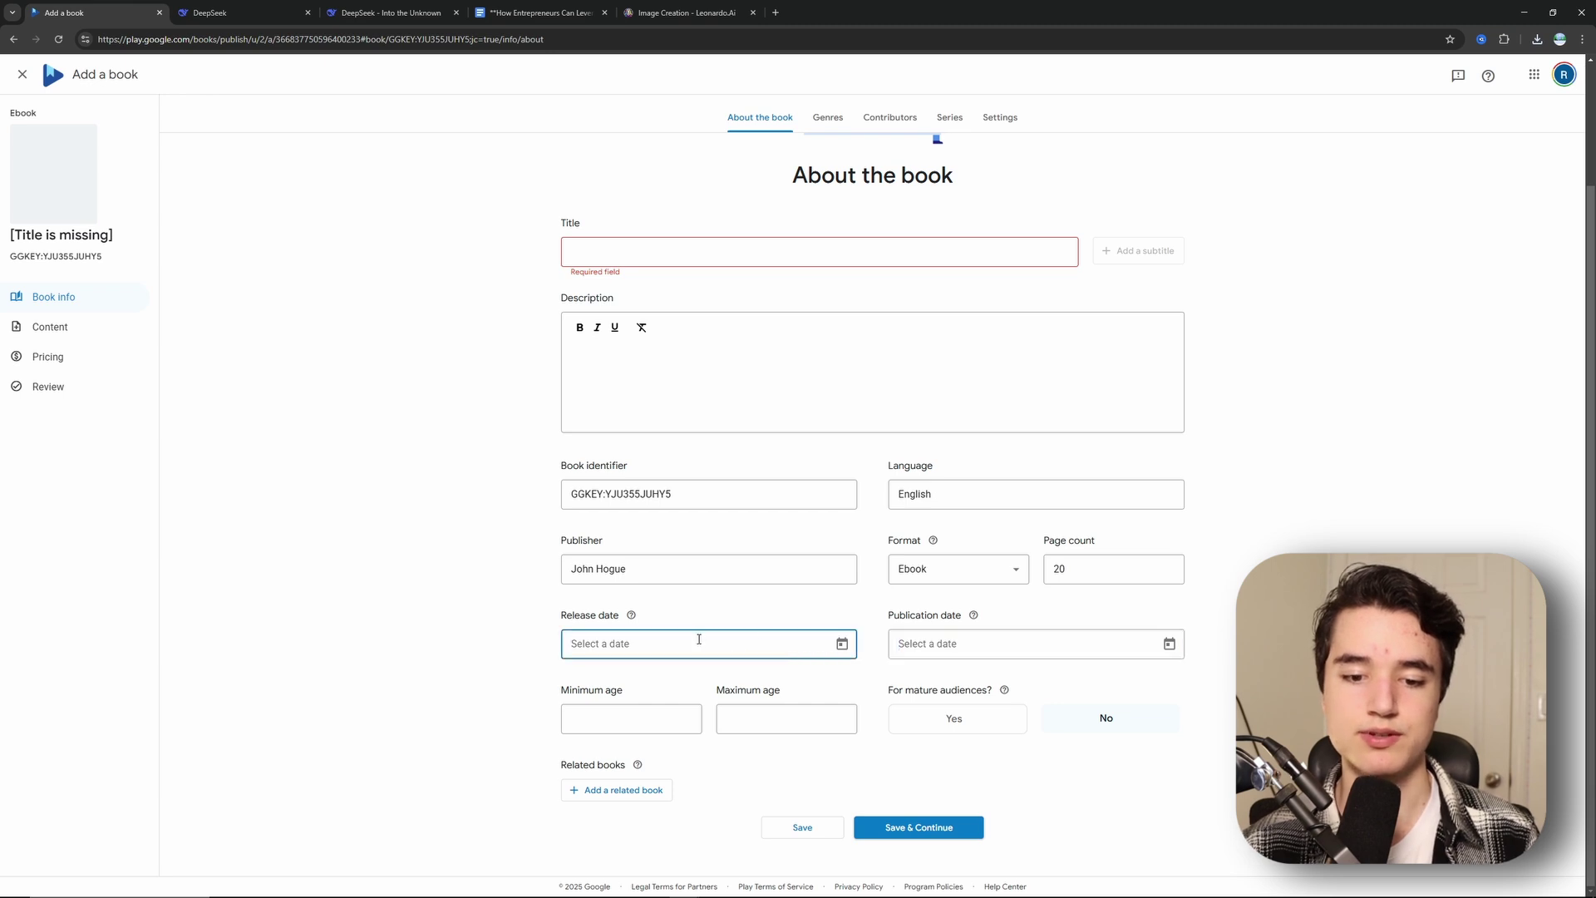
click(841, 643)
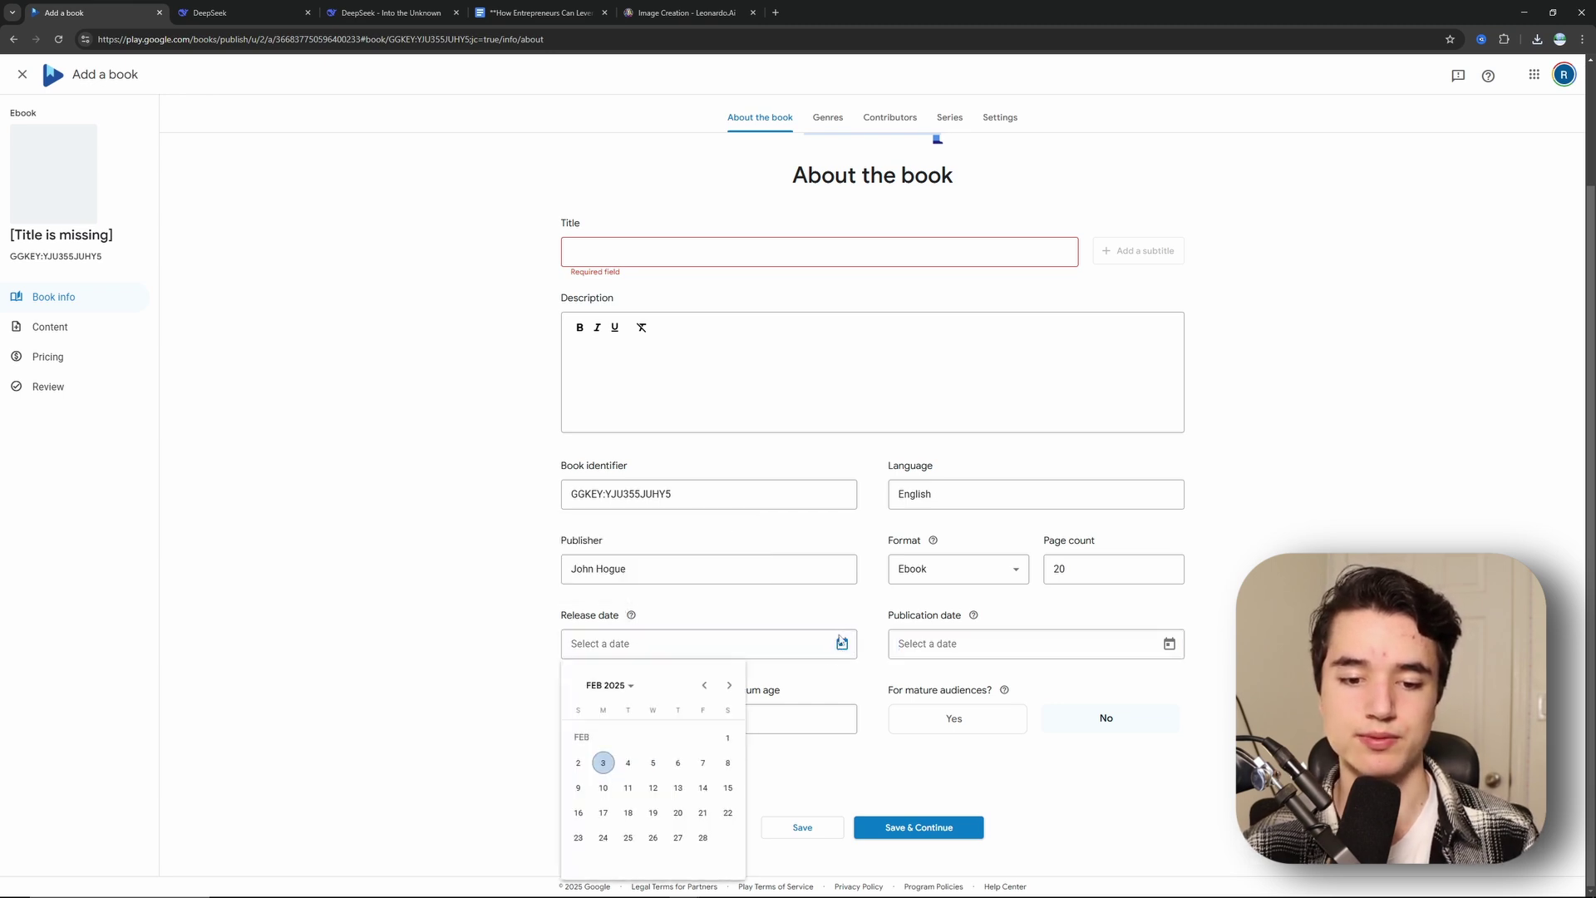
click(604, 763)
Step: Set the minimum age to 18 and the publication date to 2025-02-03
click(661, 718)
scroll(653, 790, down, 2)
scroll(649, 781, down, 3)
click(595, 881)
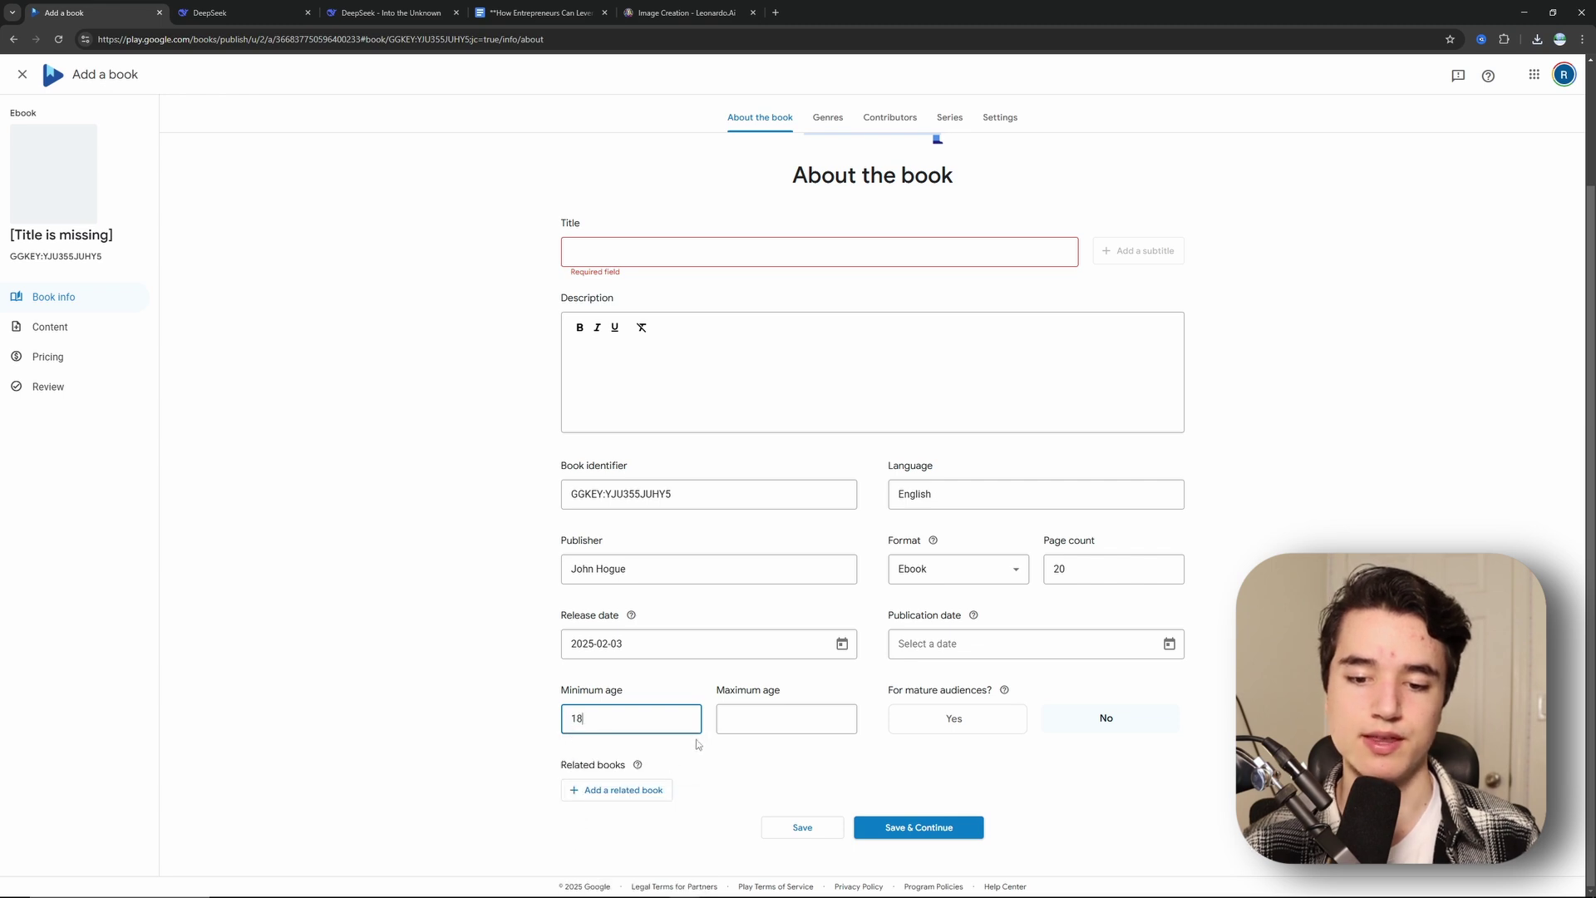
click(1029, 635)
click(1169, 644)
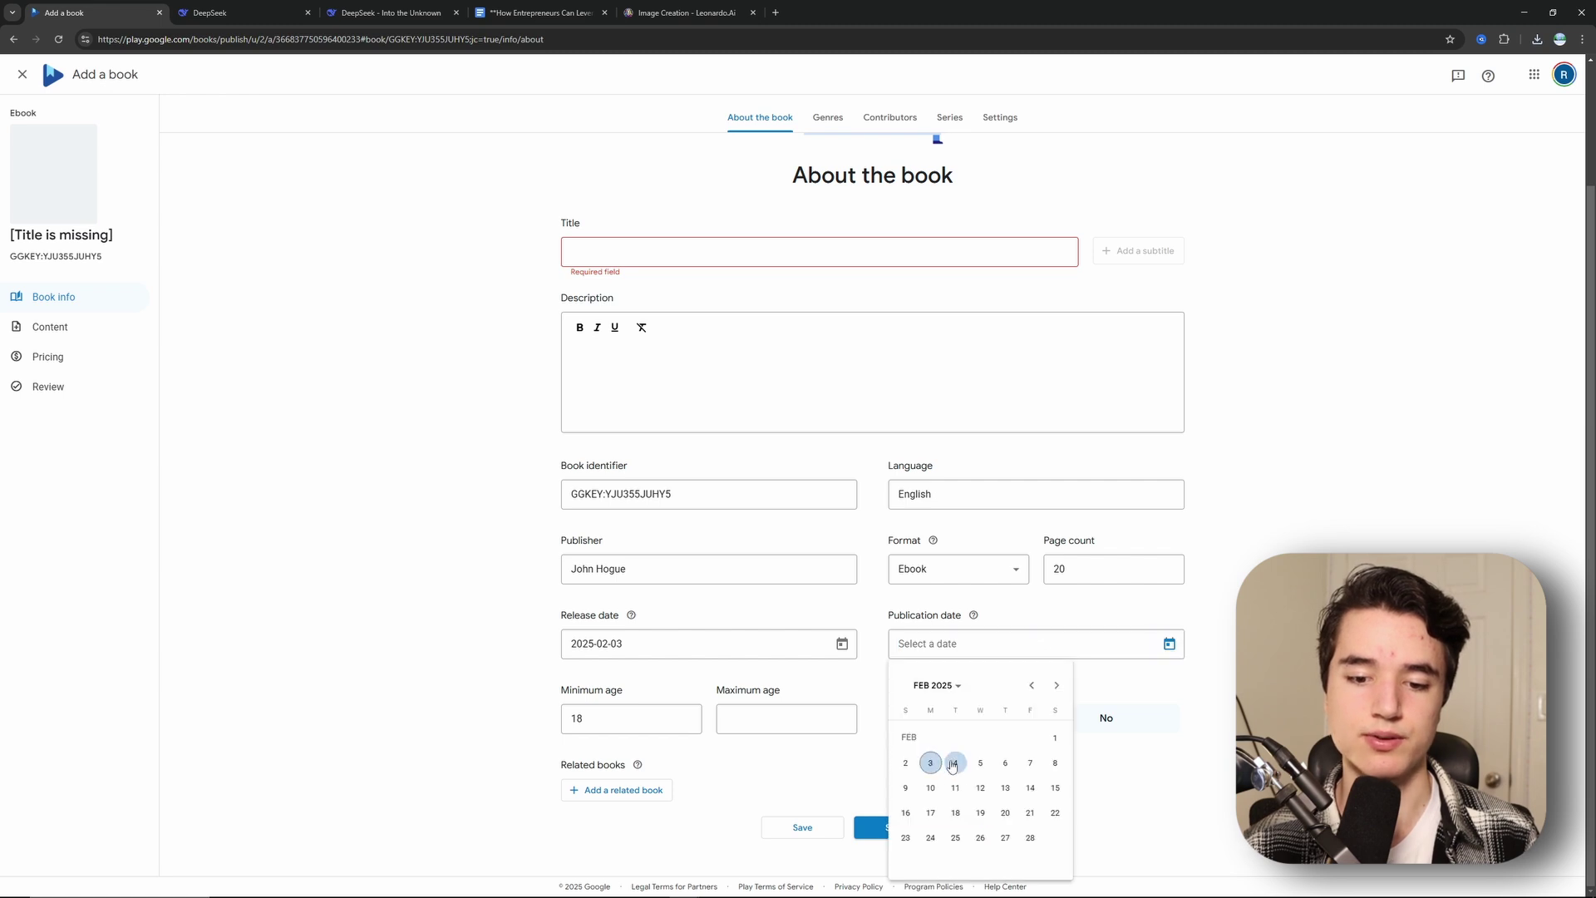
click(930, 762)
Step: Copy "How Entrepreneurs Can Leverage DeepSeek for Business Success" from the Google Docs document into the book's title field
click(656, 256)
click(538, 13)
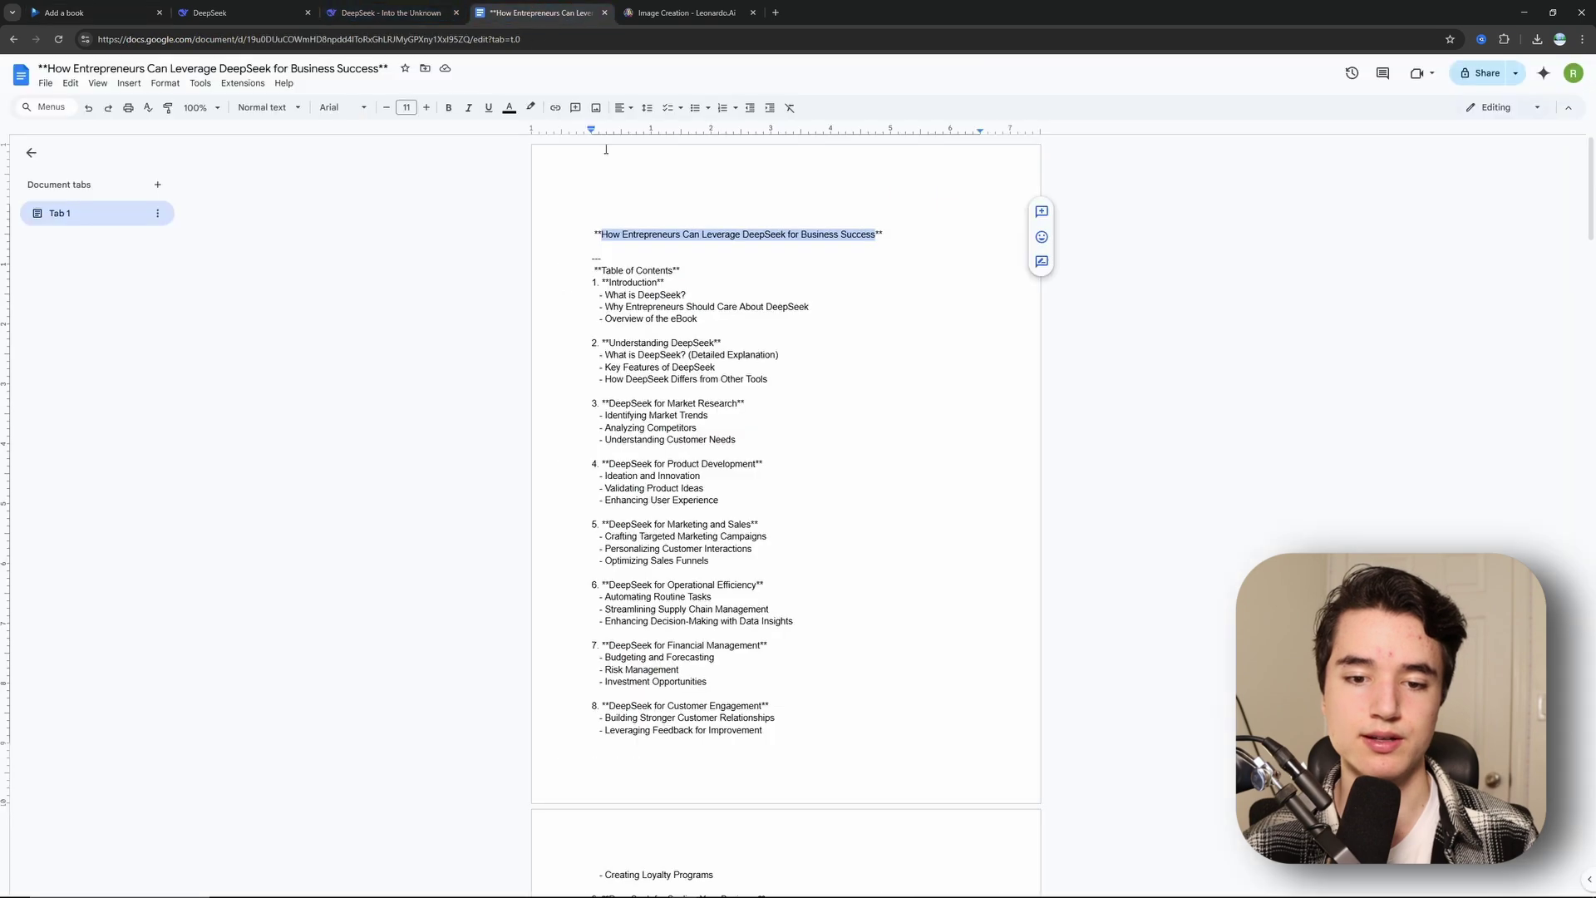
key(ctrl+c)
click(97, 13)
key(ctrl+v)
Step: Ask DeepSeek, in the ebook chat, to "create a quick google books description for the book"
click(651, 365)
scroll(651, 365, up, 1)
text(re)
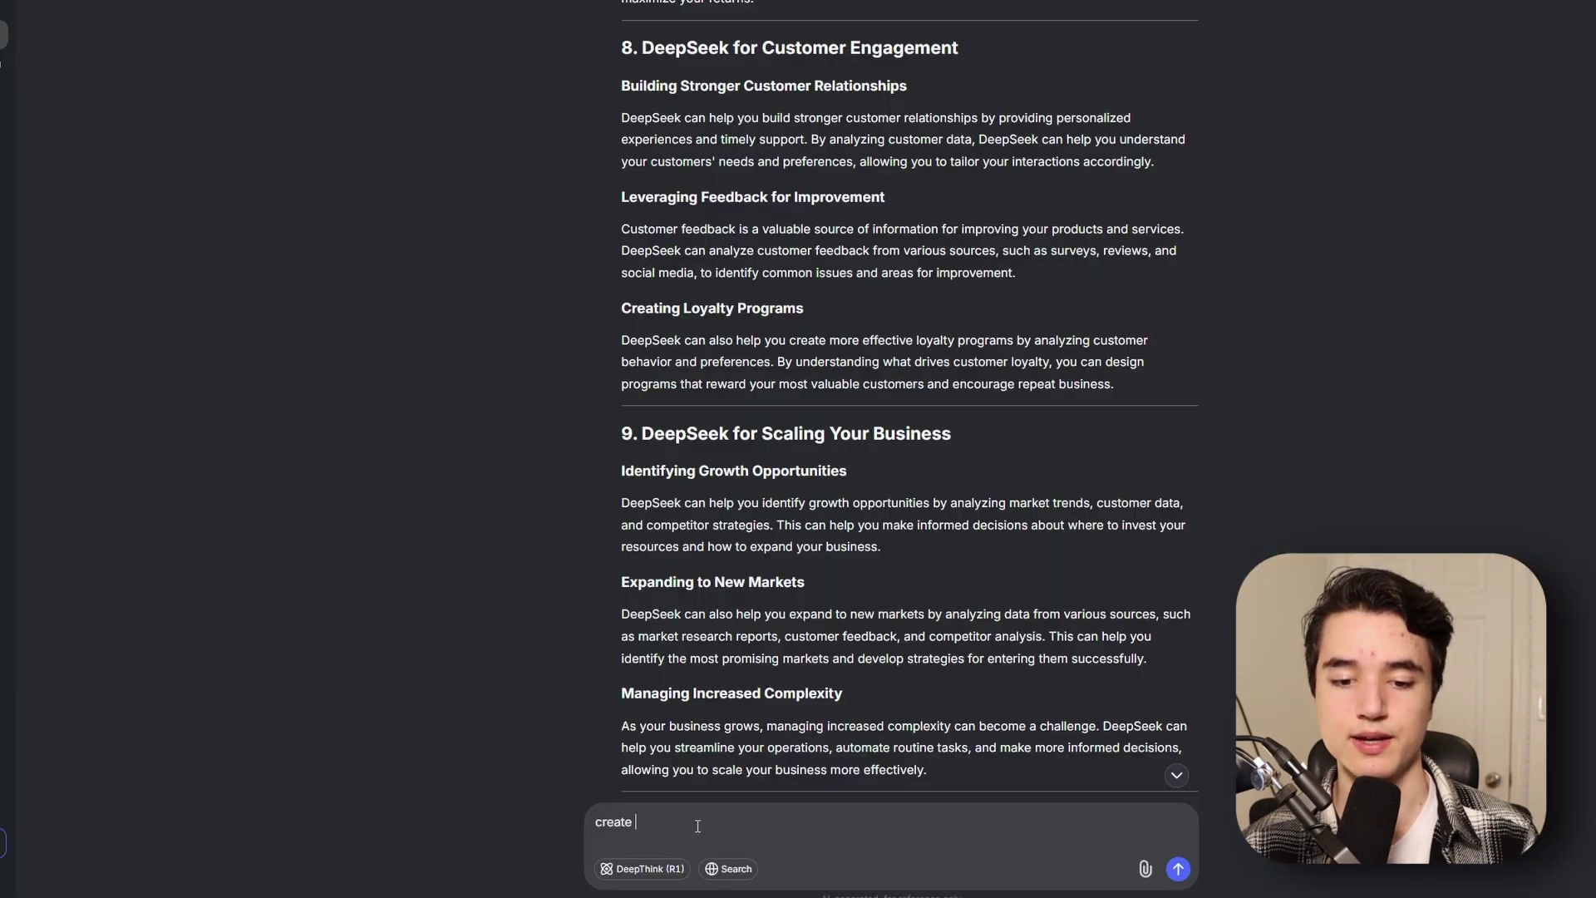
text(a quick google books d)
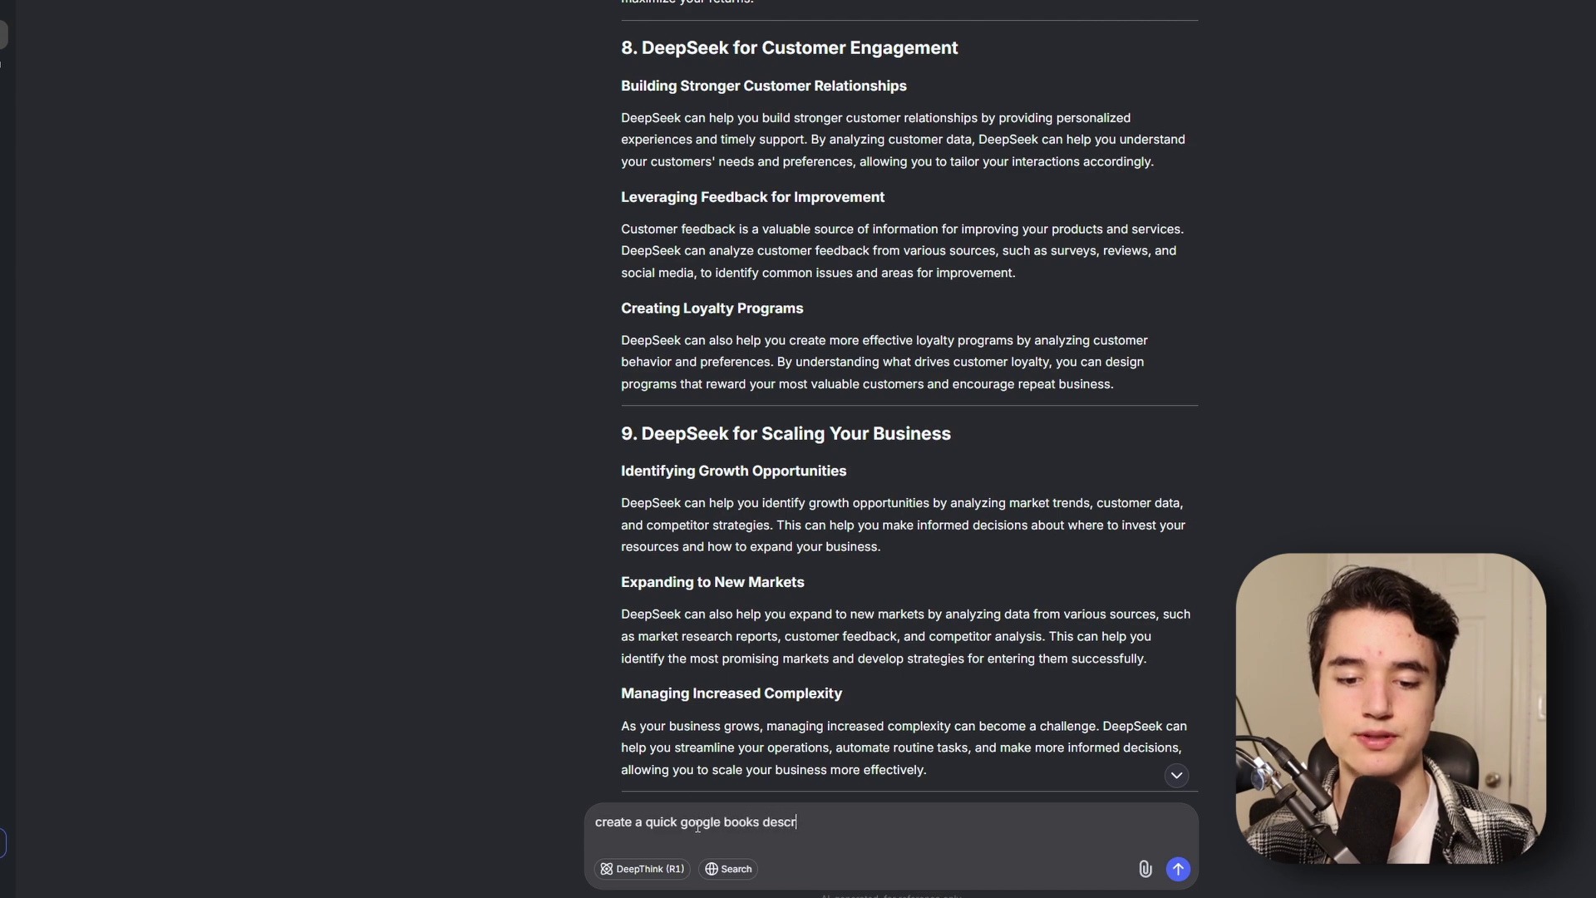
text(escription for the book)
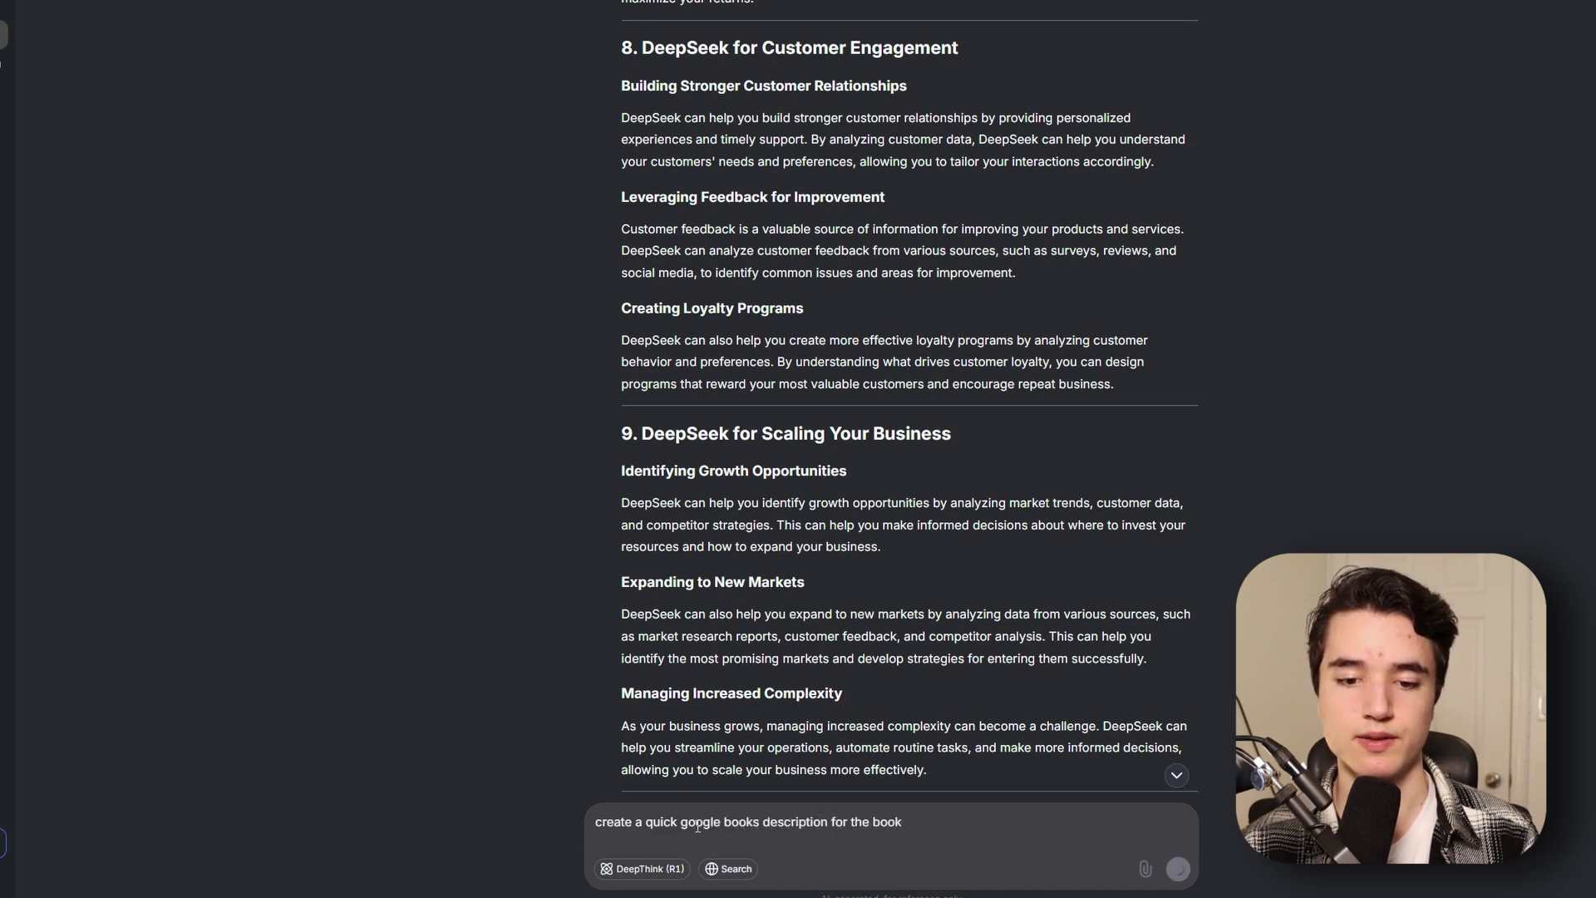
key(Return)
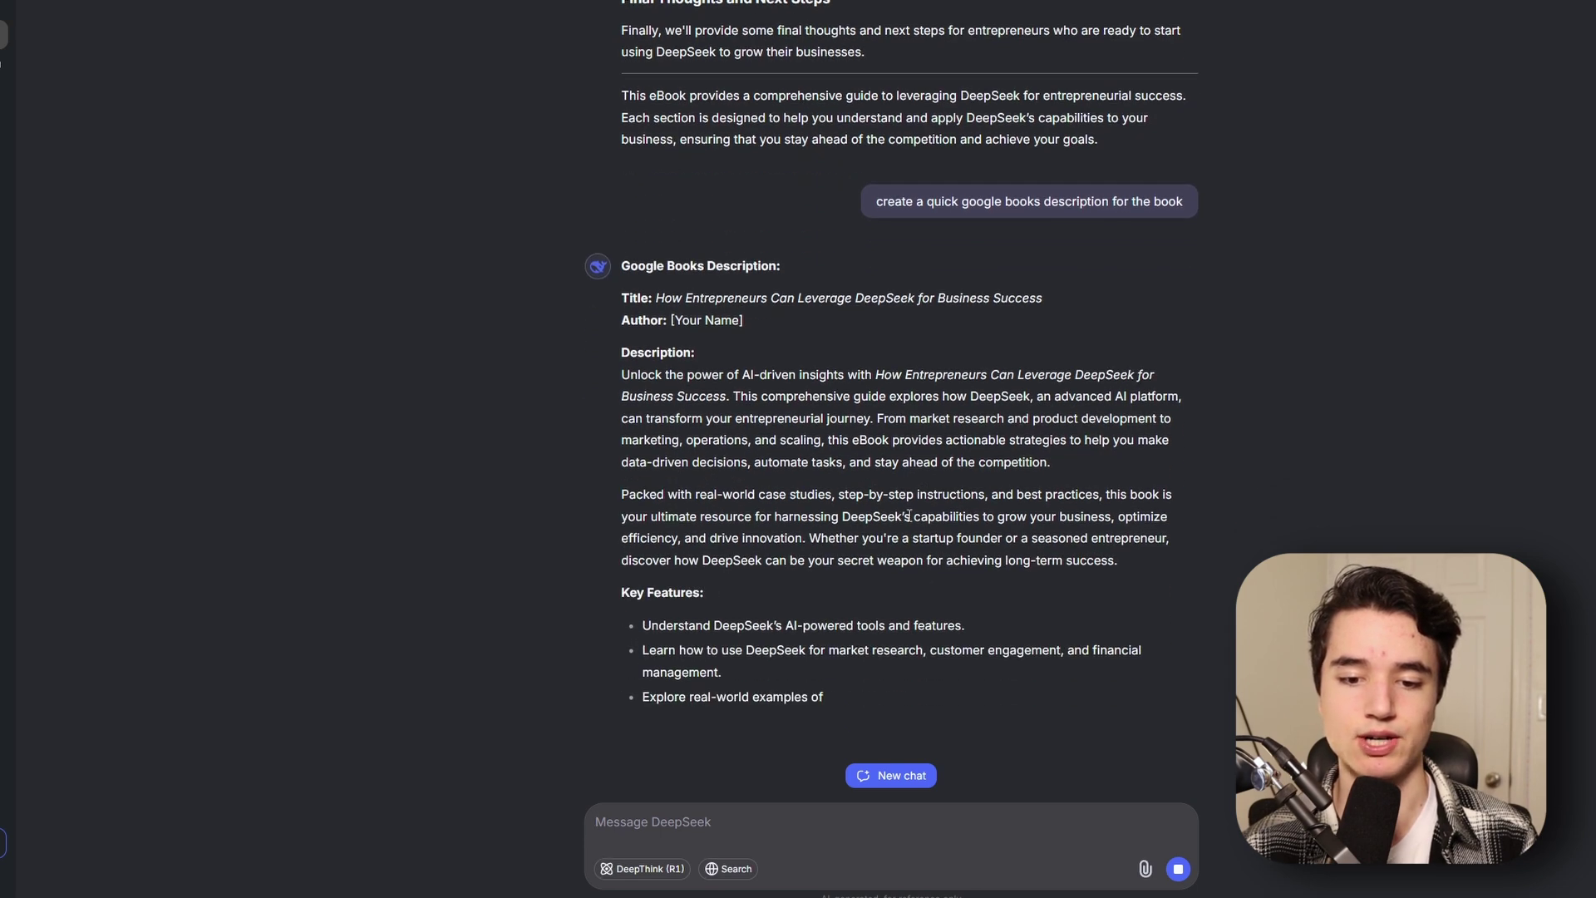
Step: Copy the two description paragraphs from DeepSeek's answer into the book's description field, then save and continue
drag(634, 427, 1124, 602)
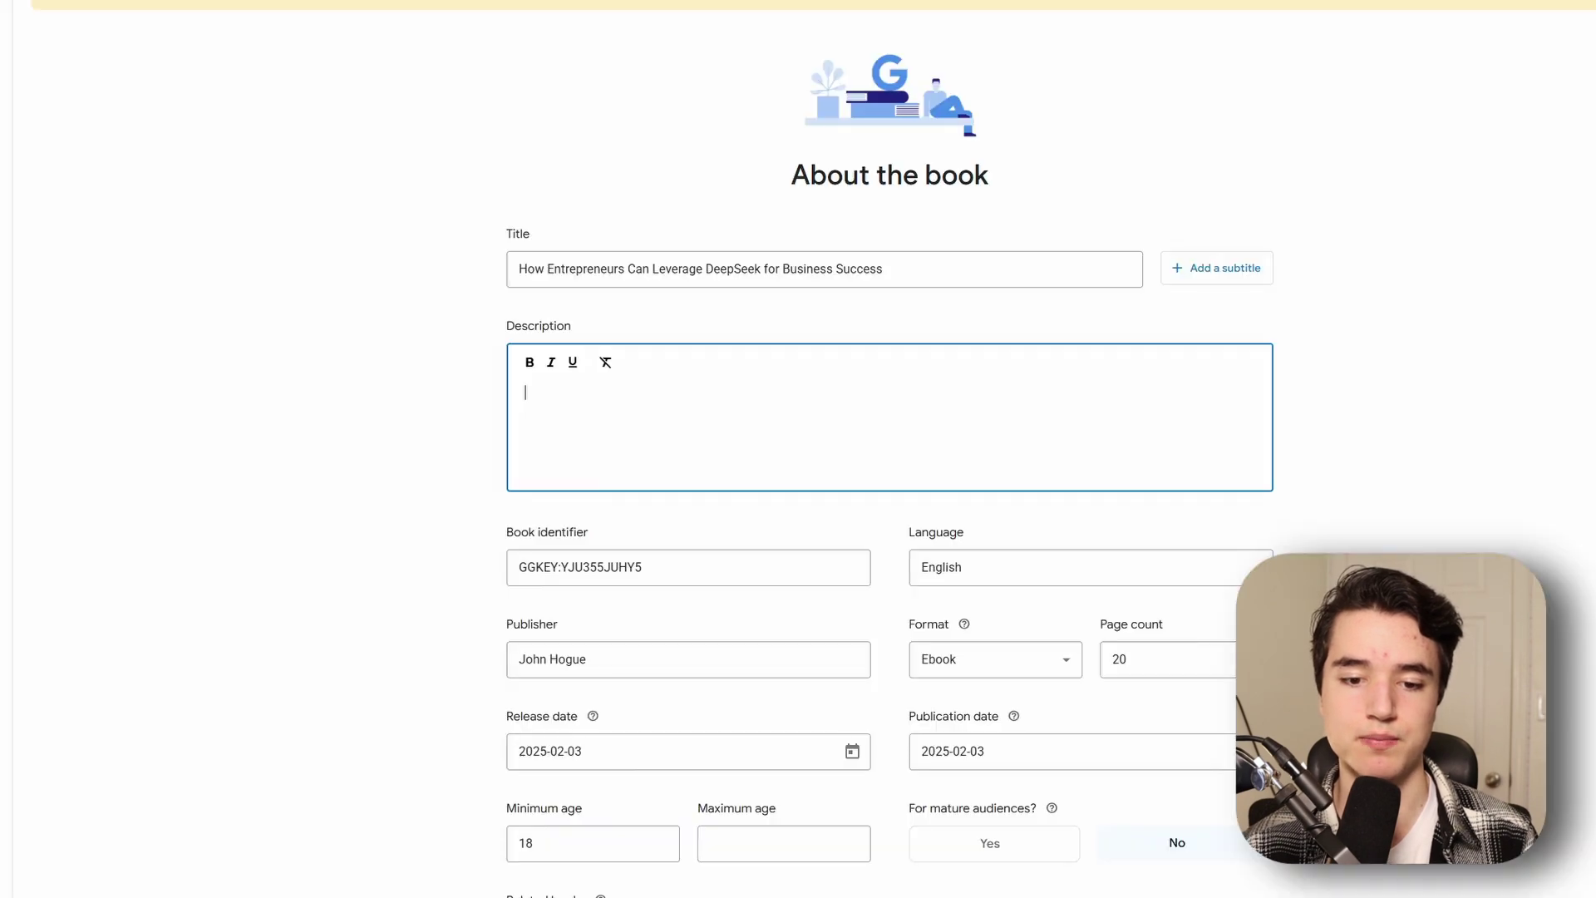
key(ctrl+v)
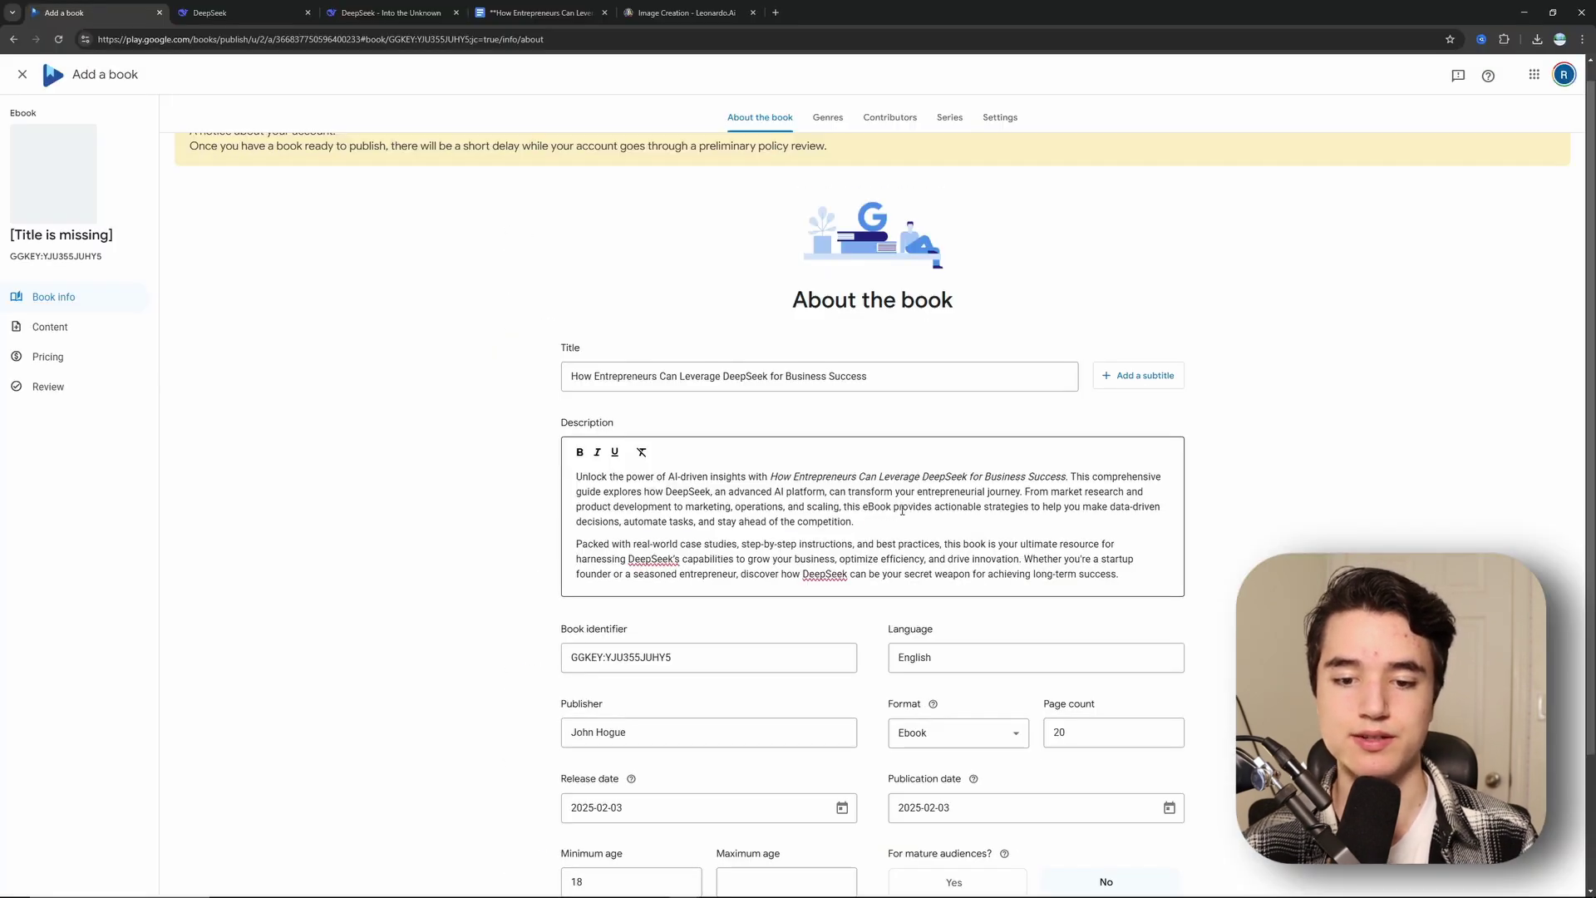
scroll(819, 508, down, 3)
click(906, 827)
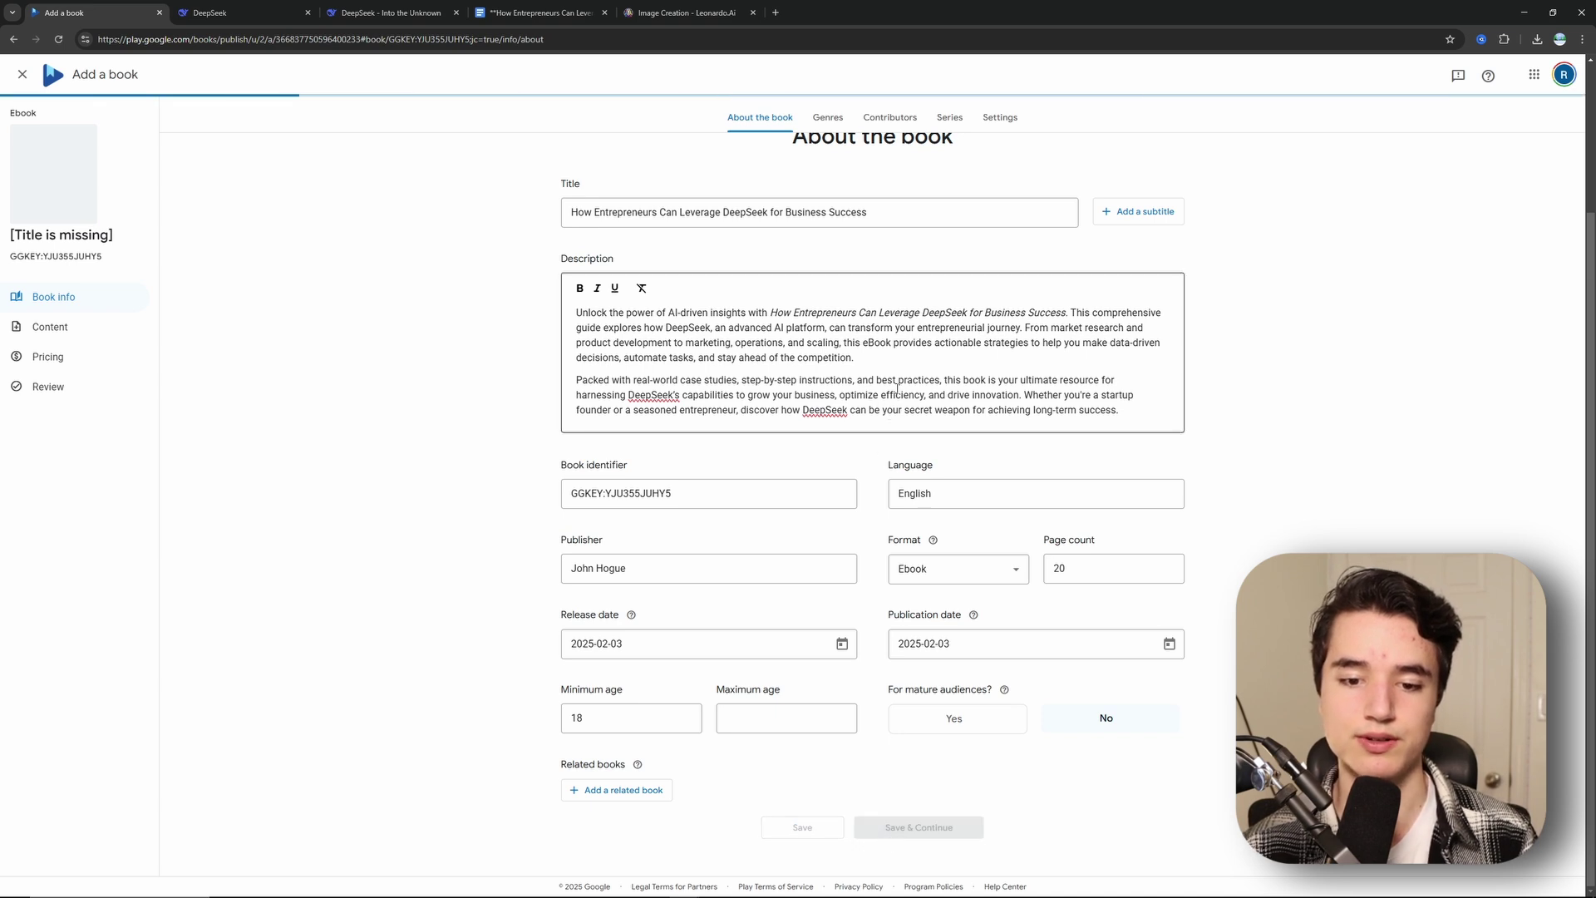
Step: Assign the BISAC (North America) genre "Computers / Artificial Intelligence / General" to the book, then save and continue
click(746, 393)
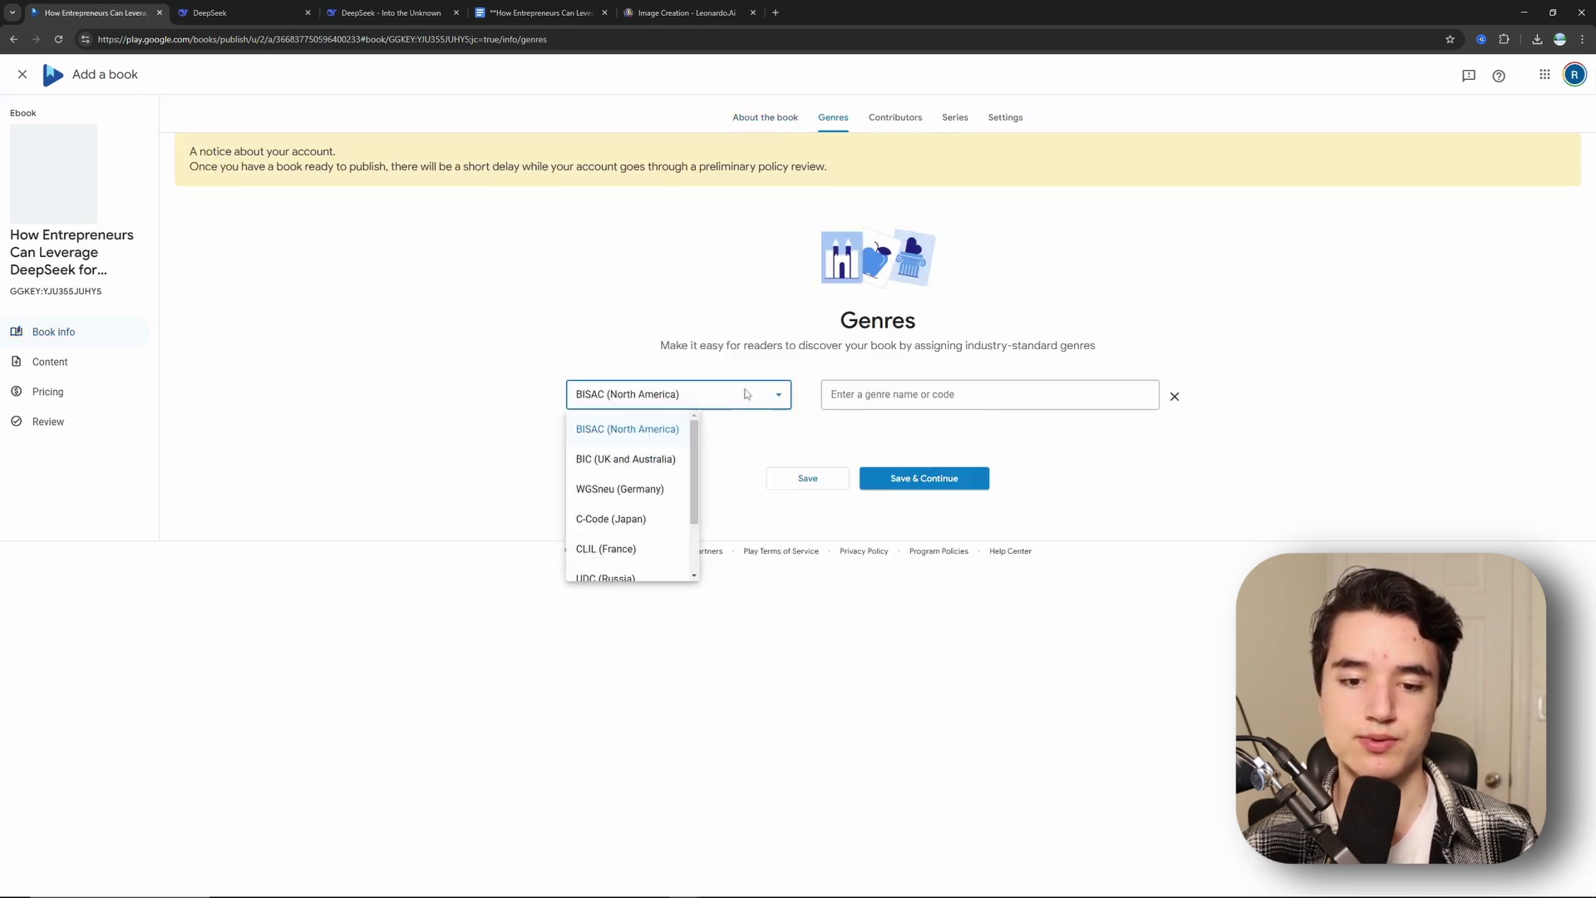
scroll(631, 449, down, 2)
scroll(627, 462, up, 2)
click(912, 395)
text(art)
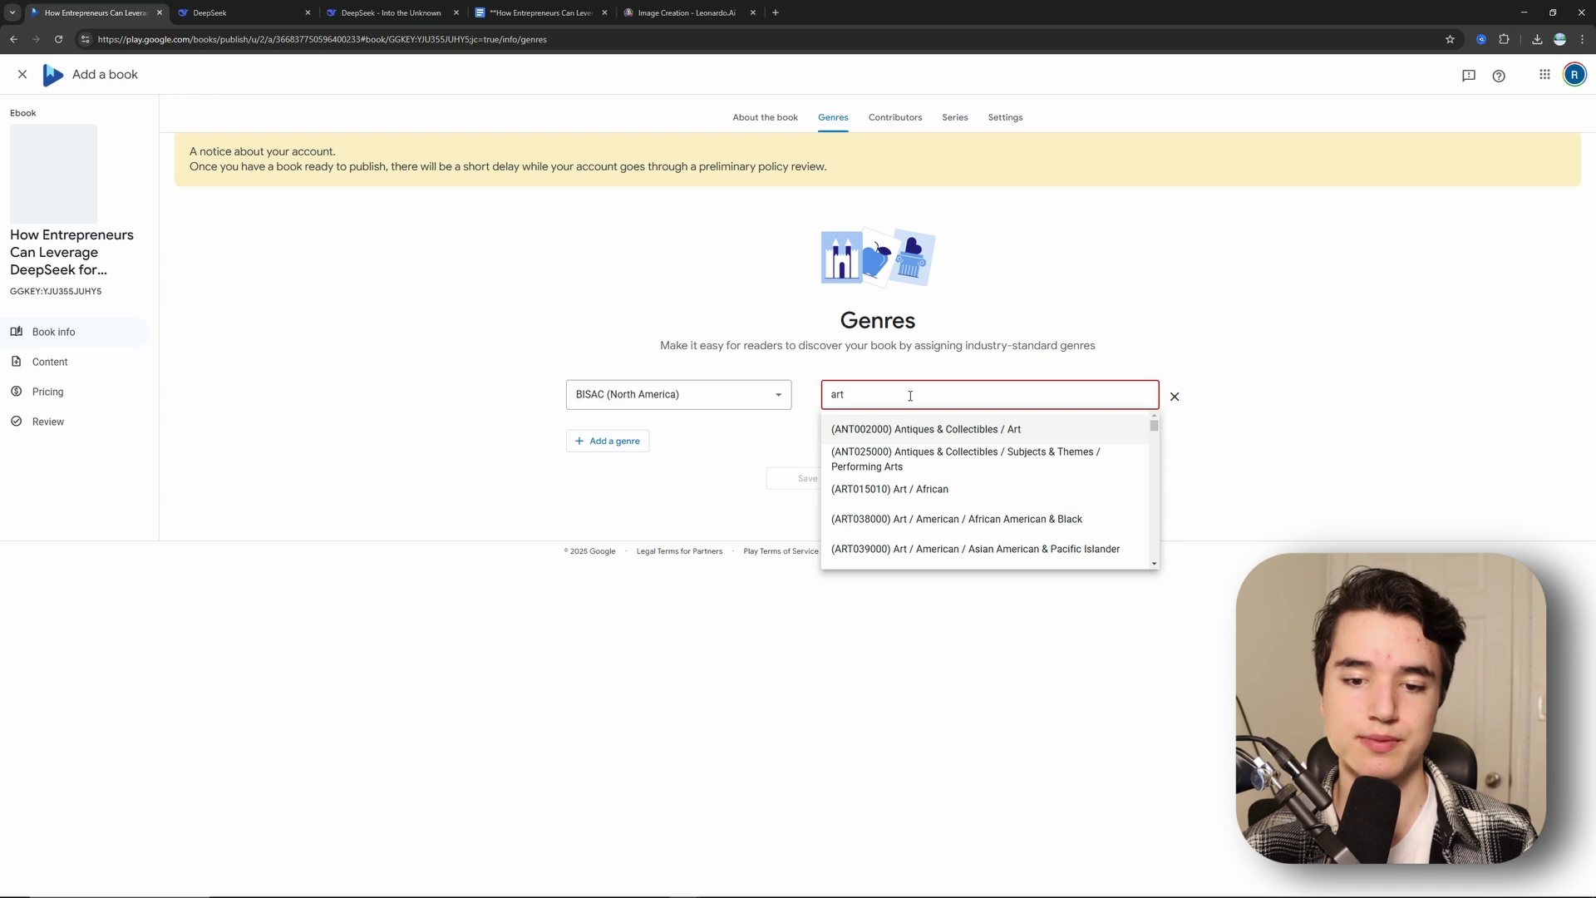
text(ificial)
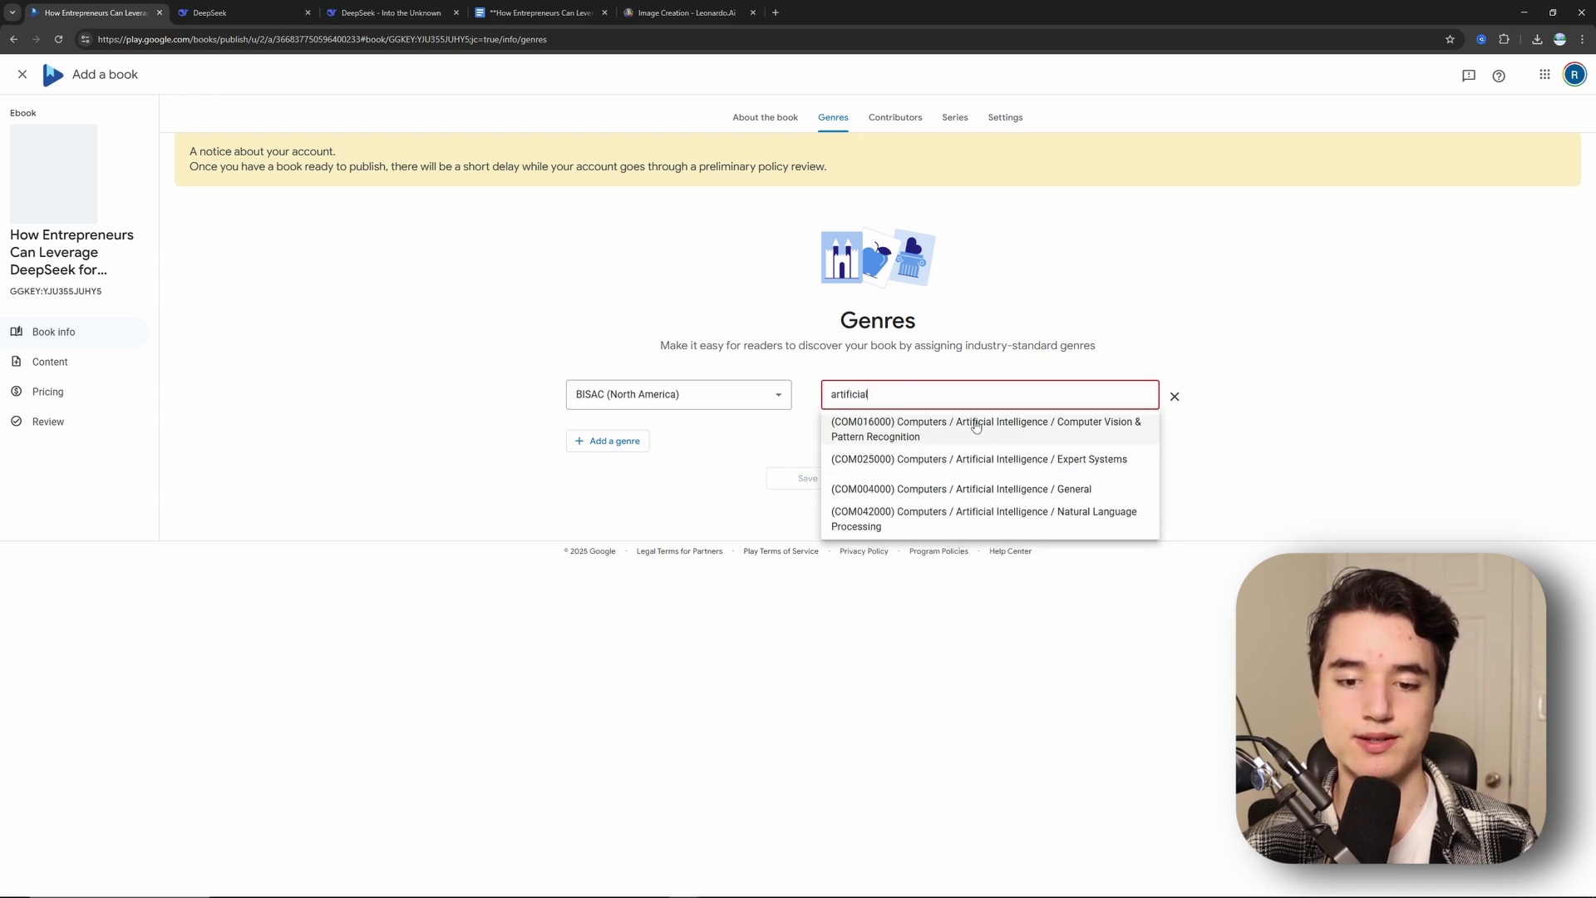
click(918, 494)
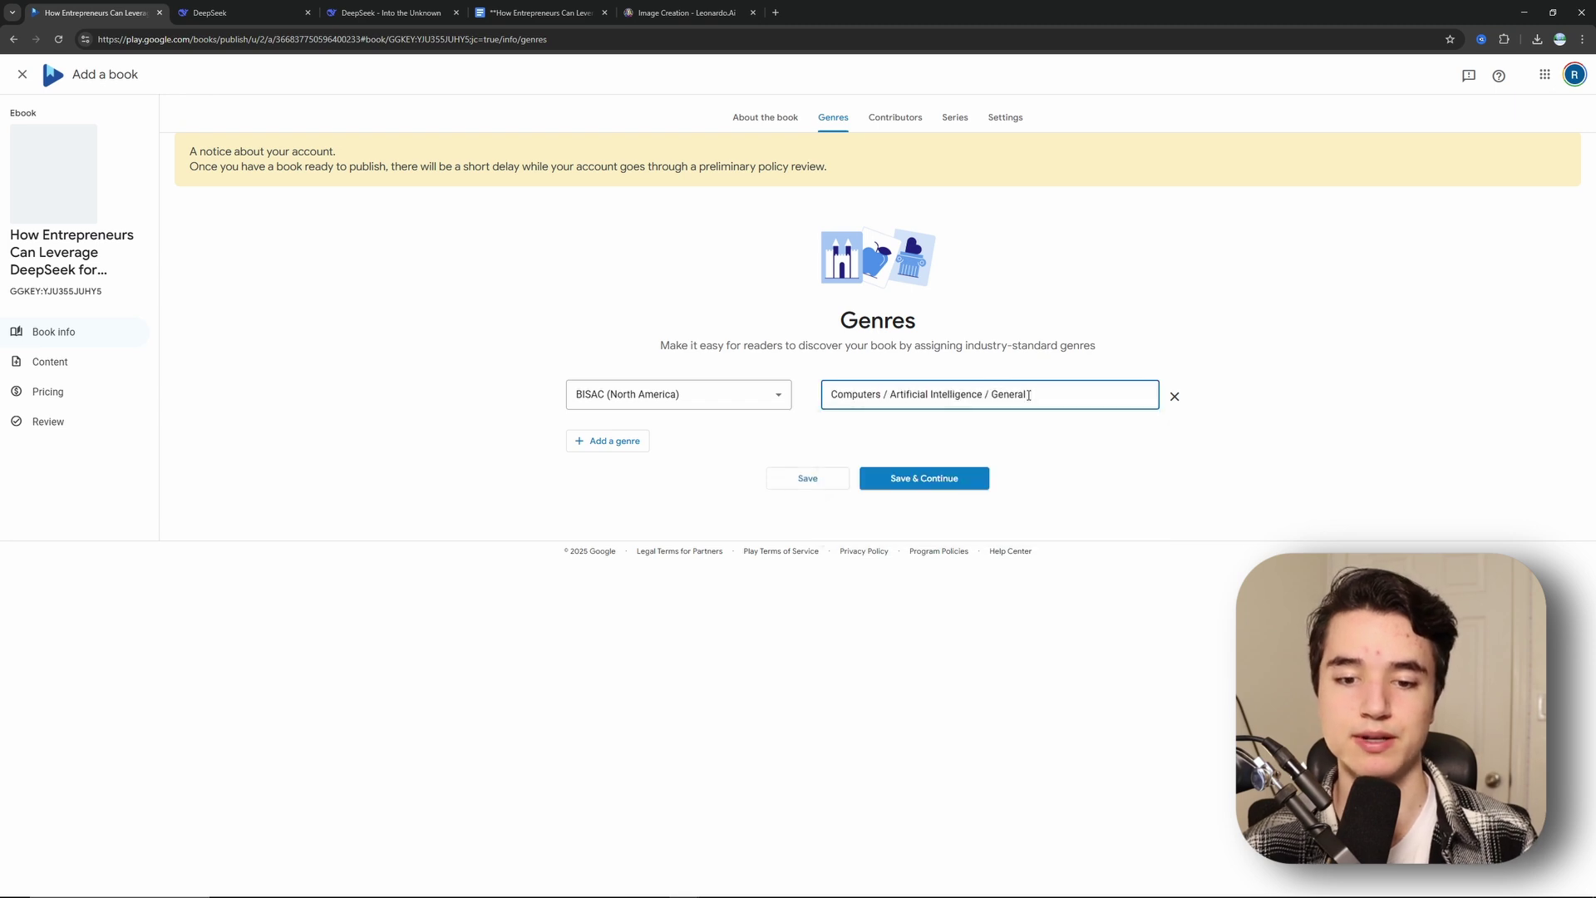
click(944, 478)
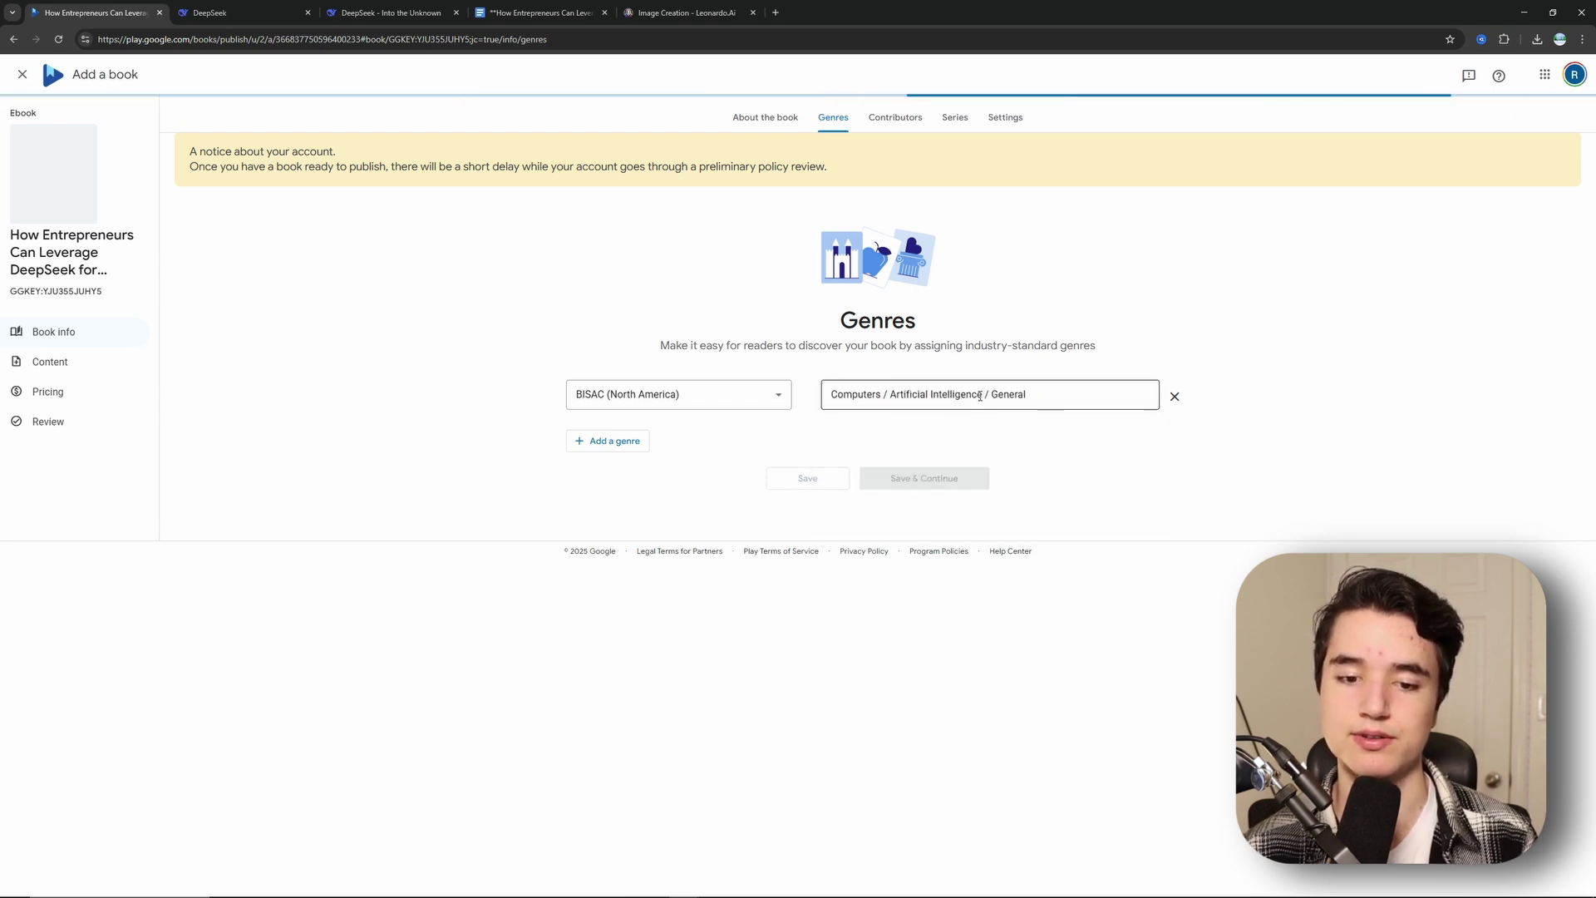
Step: Enter the author's full name as contributor and continue through the series and settings pages with the default options
click(764, 389)
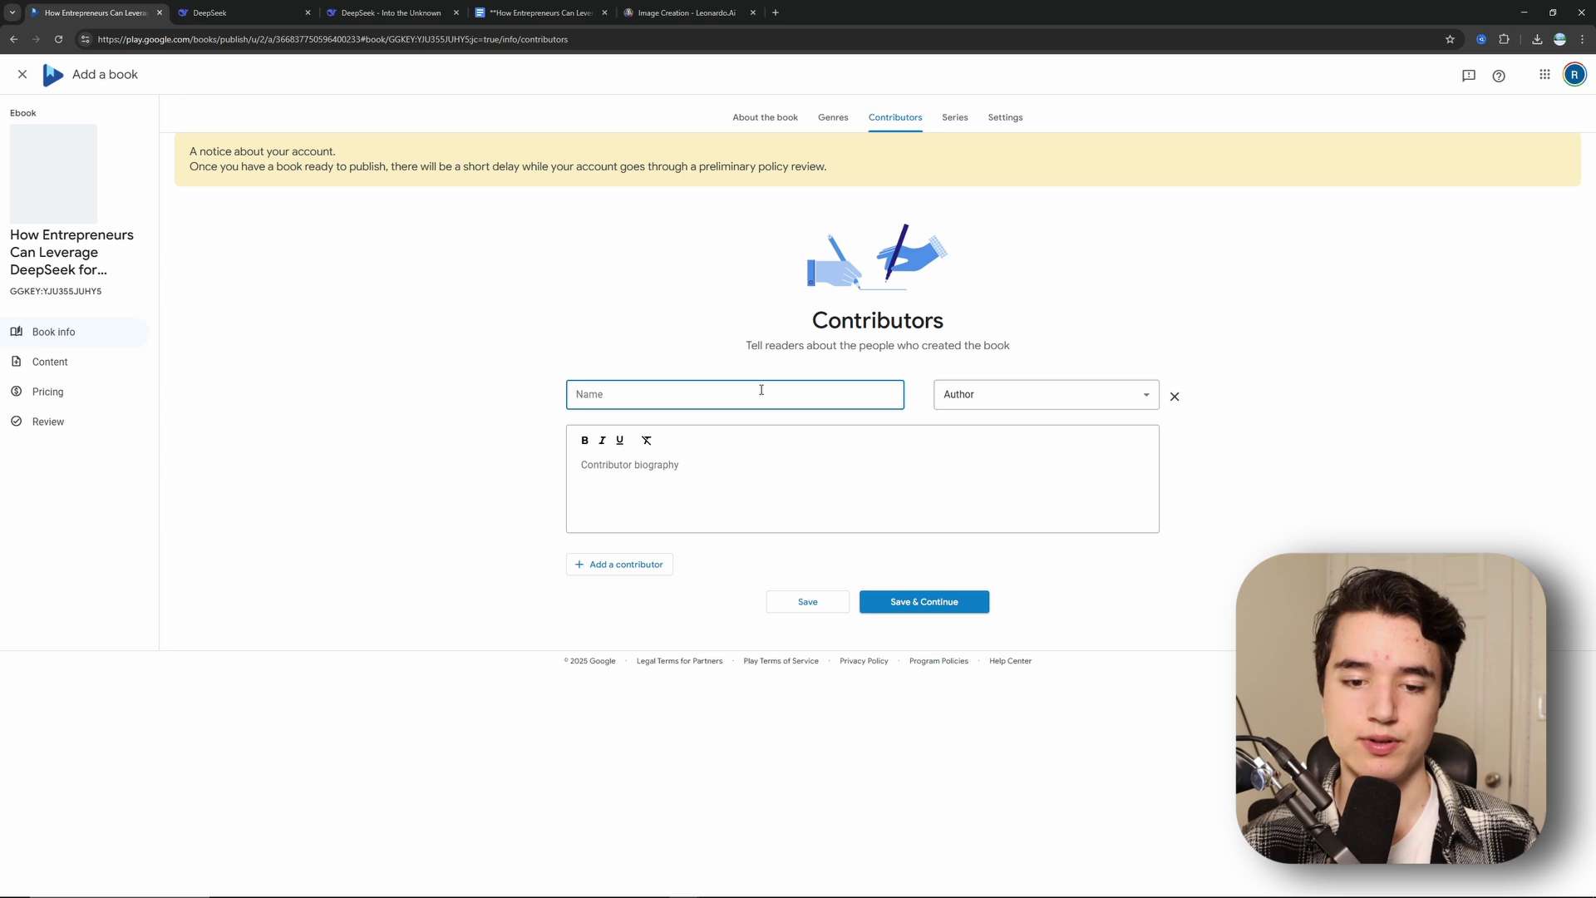
text(John Hogue)
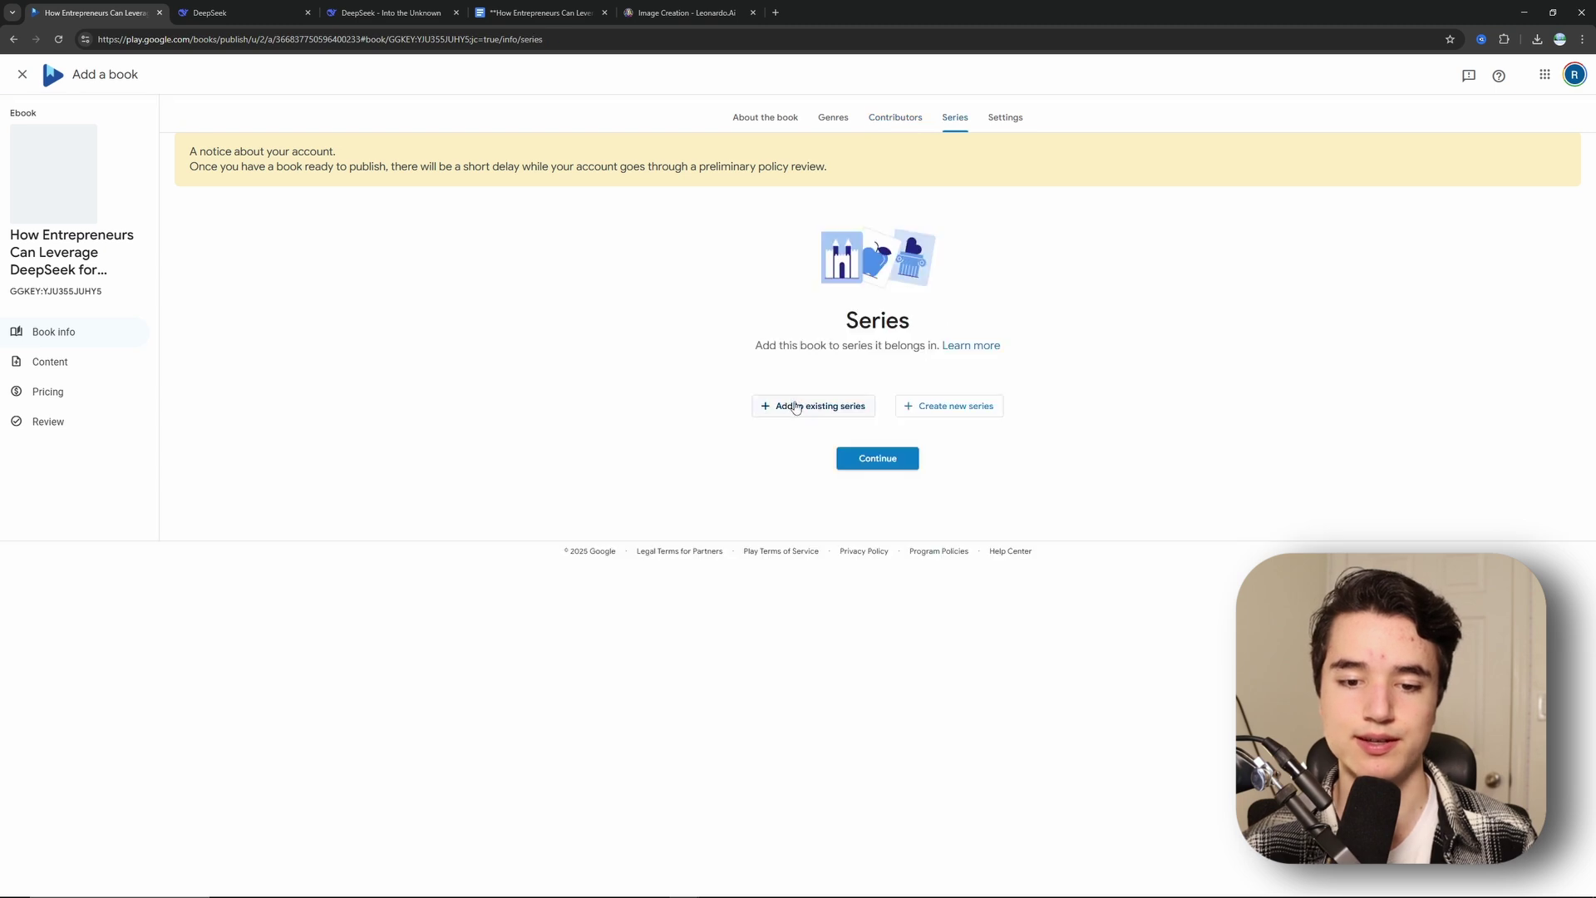
click(860, 457)
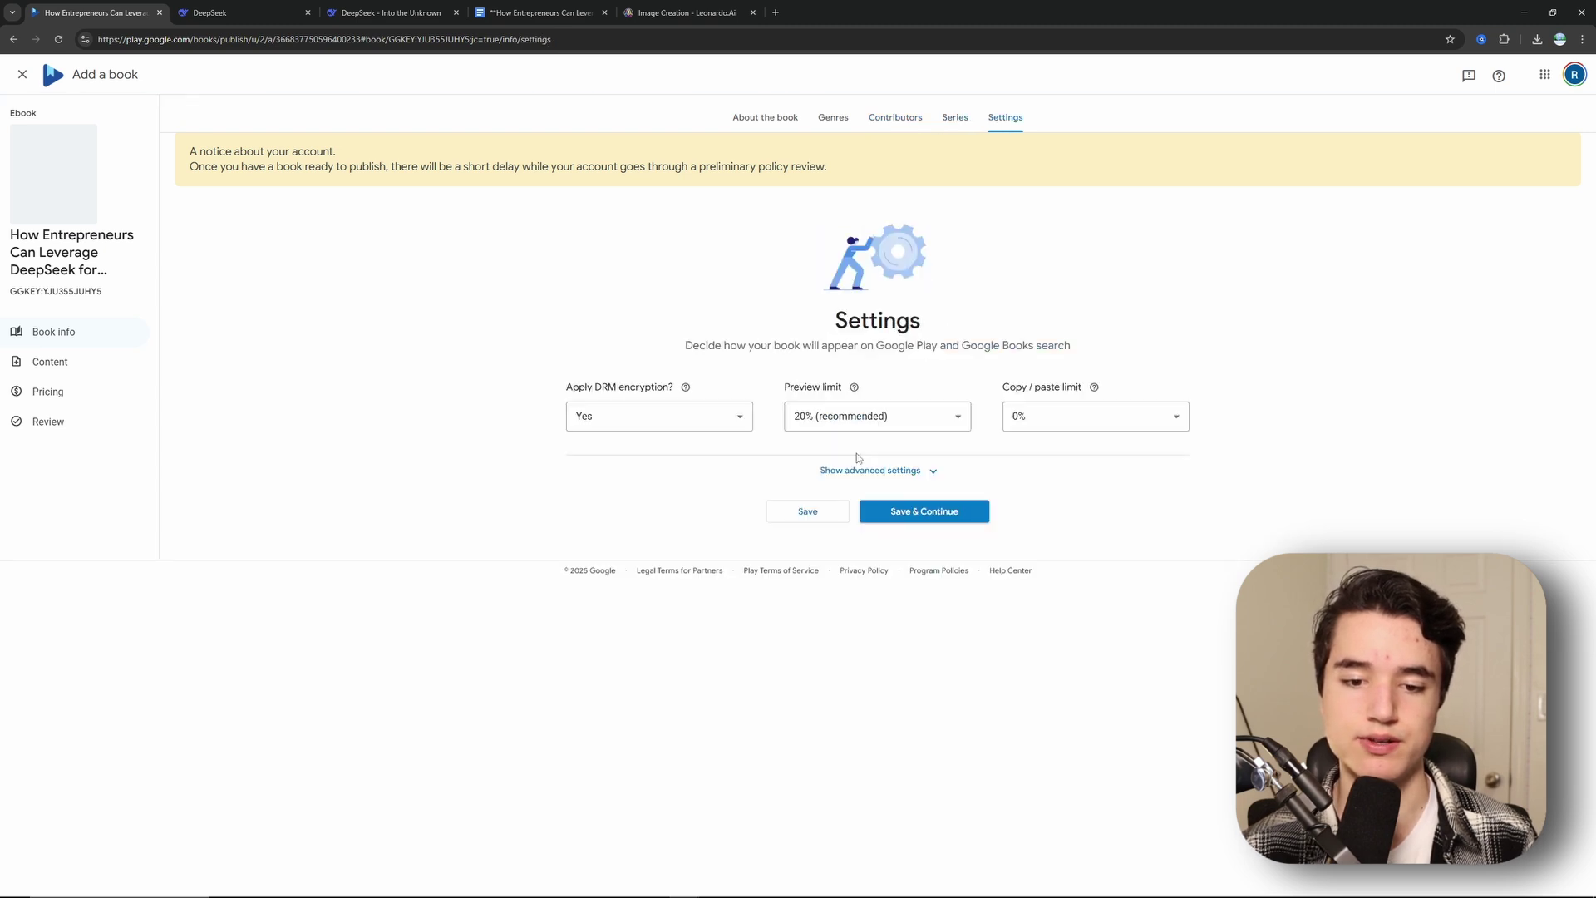
click(923, 511)
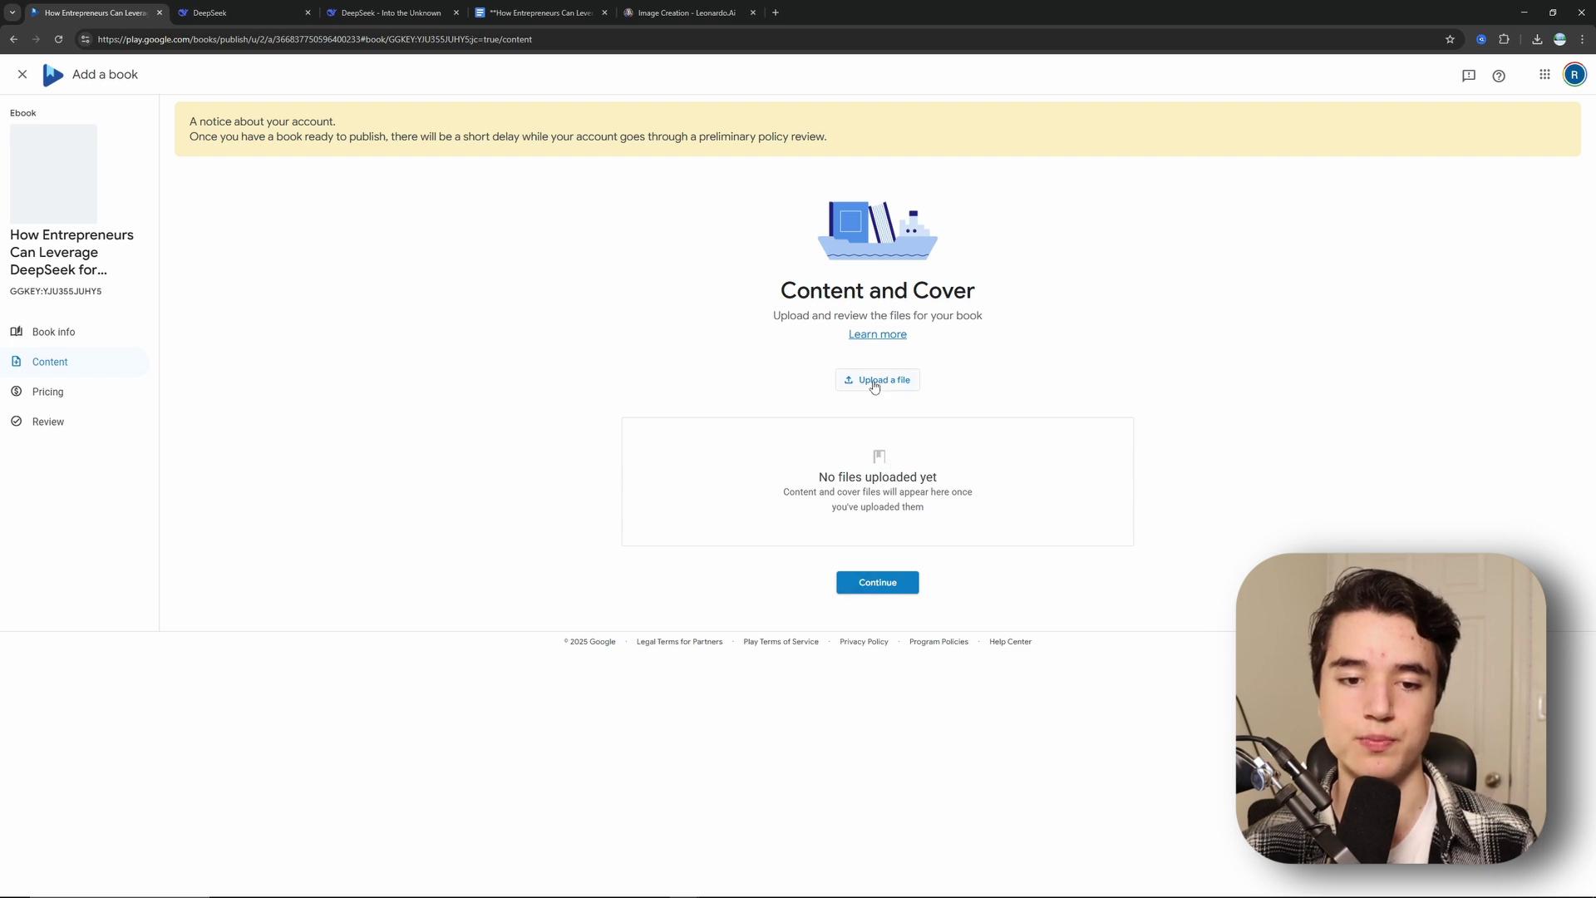
Step: Upload "__How Entrepreneurs Can Leverage DeepSeek for Business Success__ (1).pdf" from Downloads as the book's content, then continue to pricing
click(874, 386)
click(883, 578)
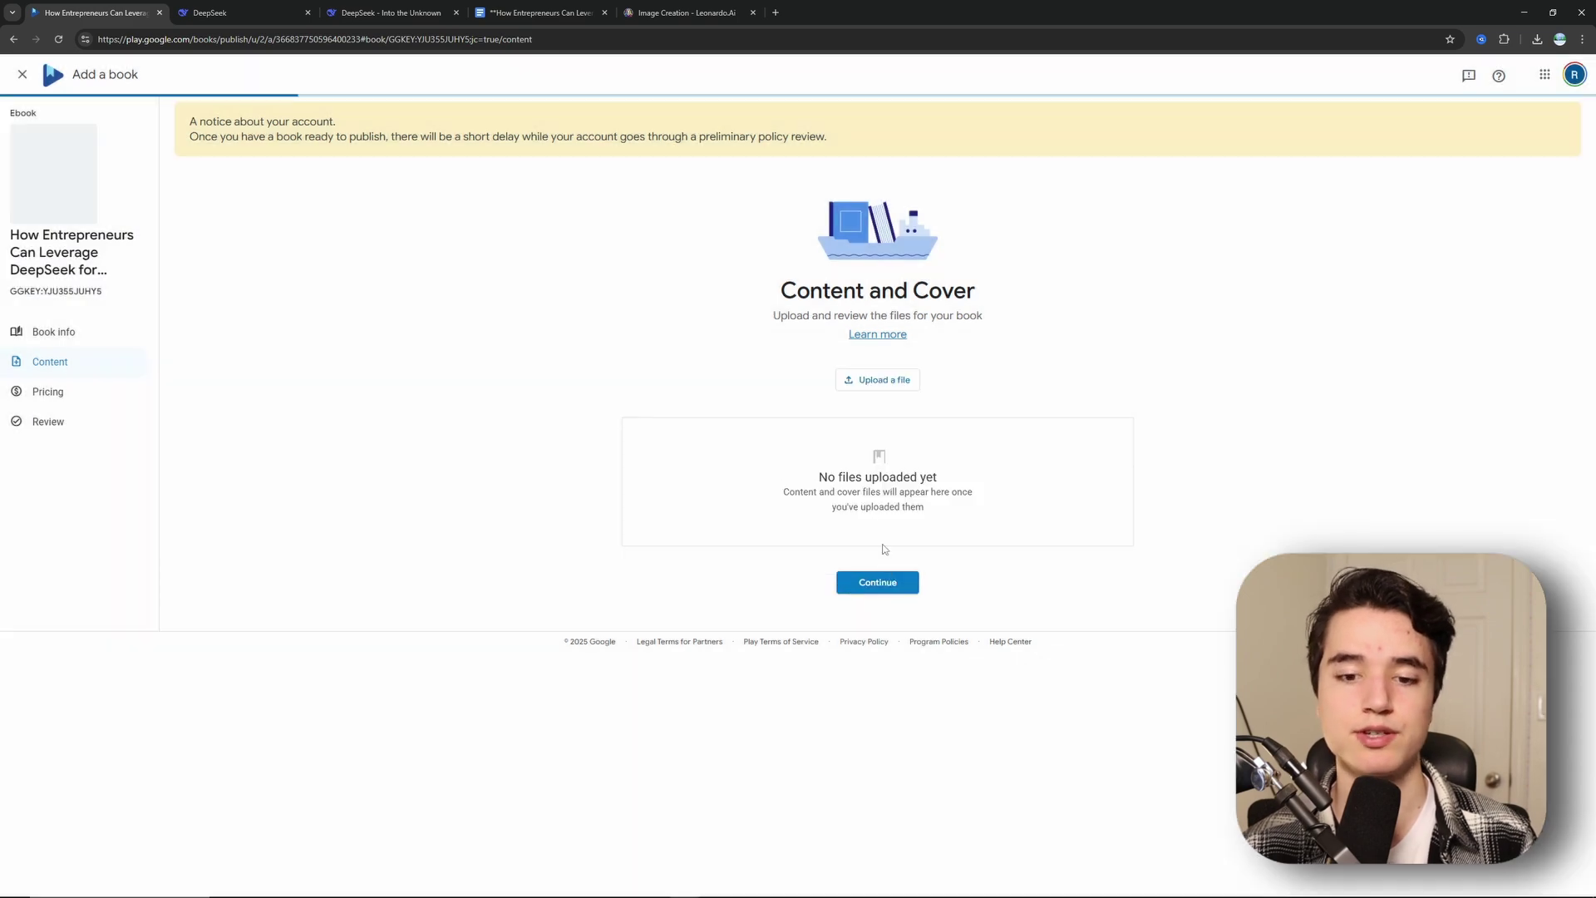
click(873, 384)
click(798, 506)
click(287, 192)
click(497, 499)
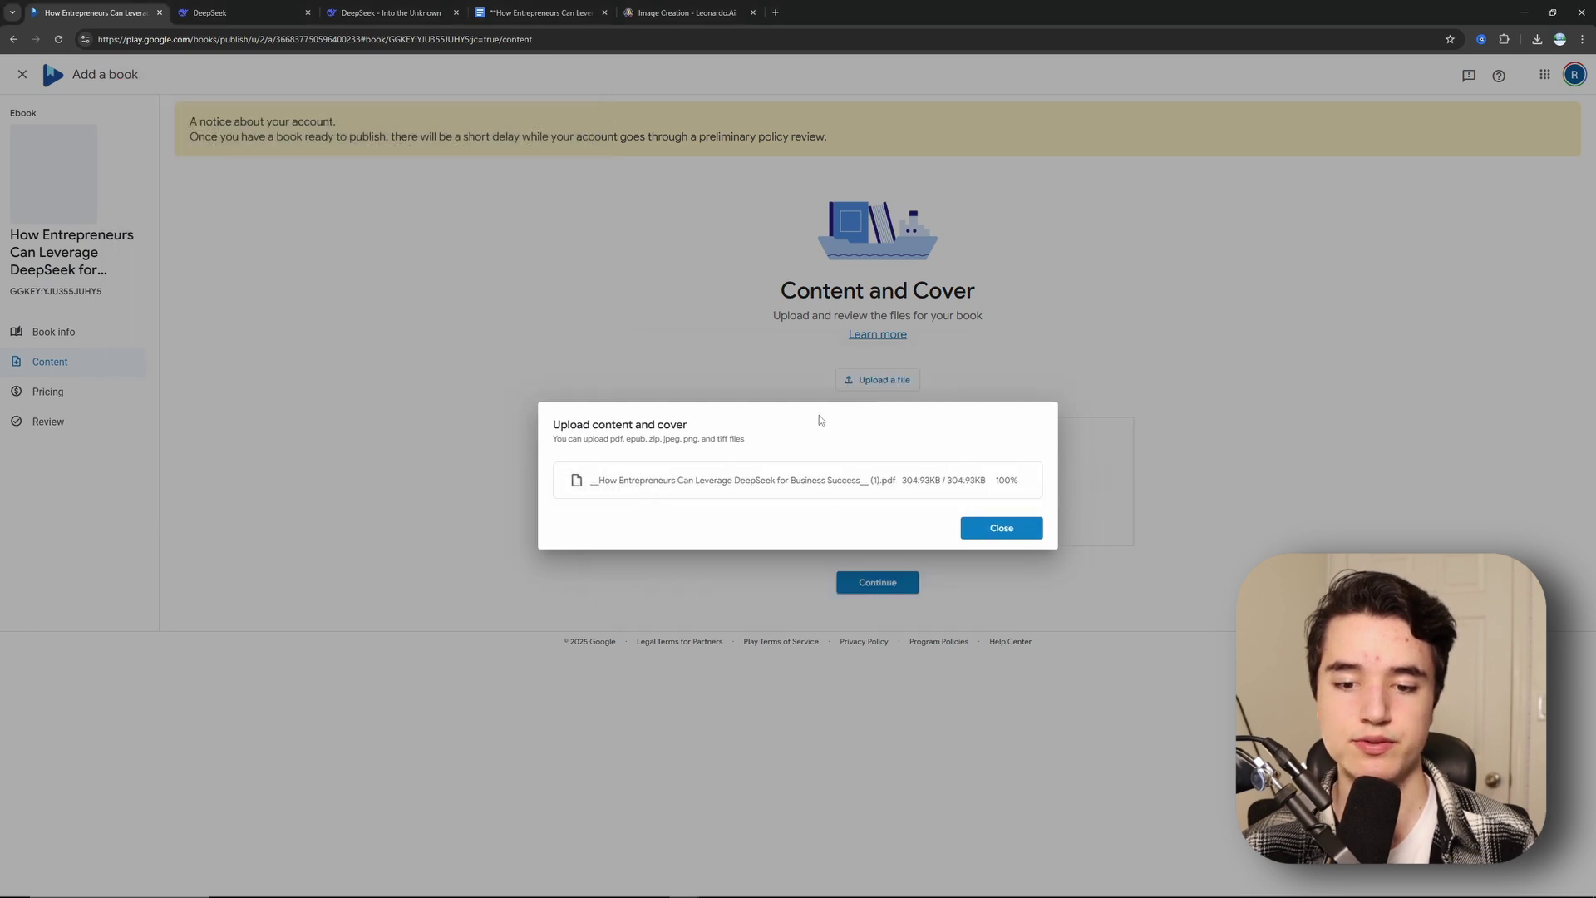
click(1001, 531)
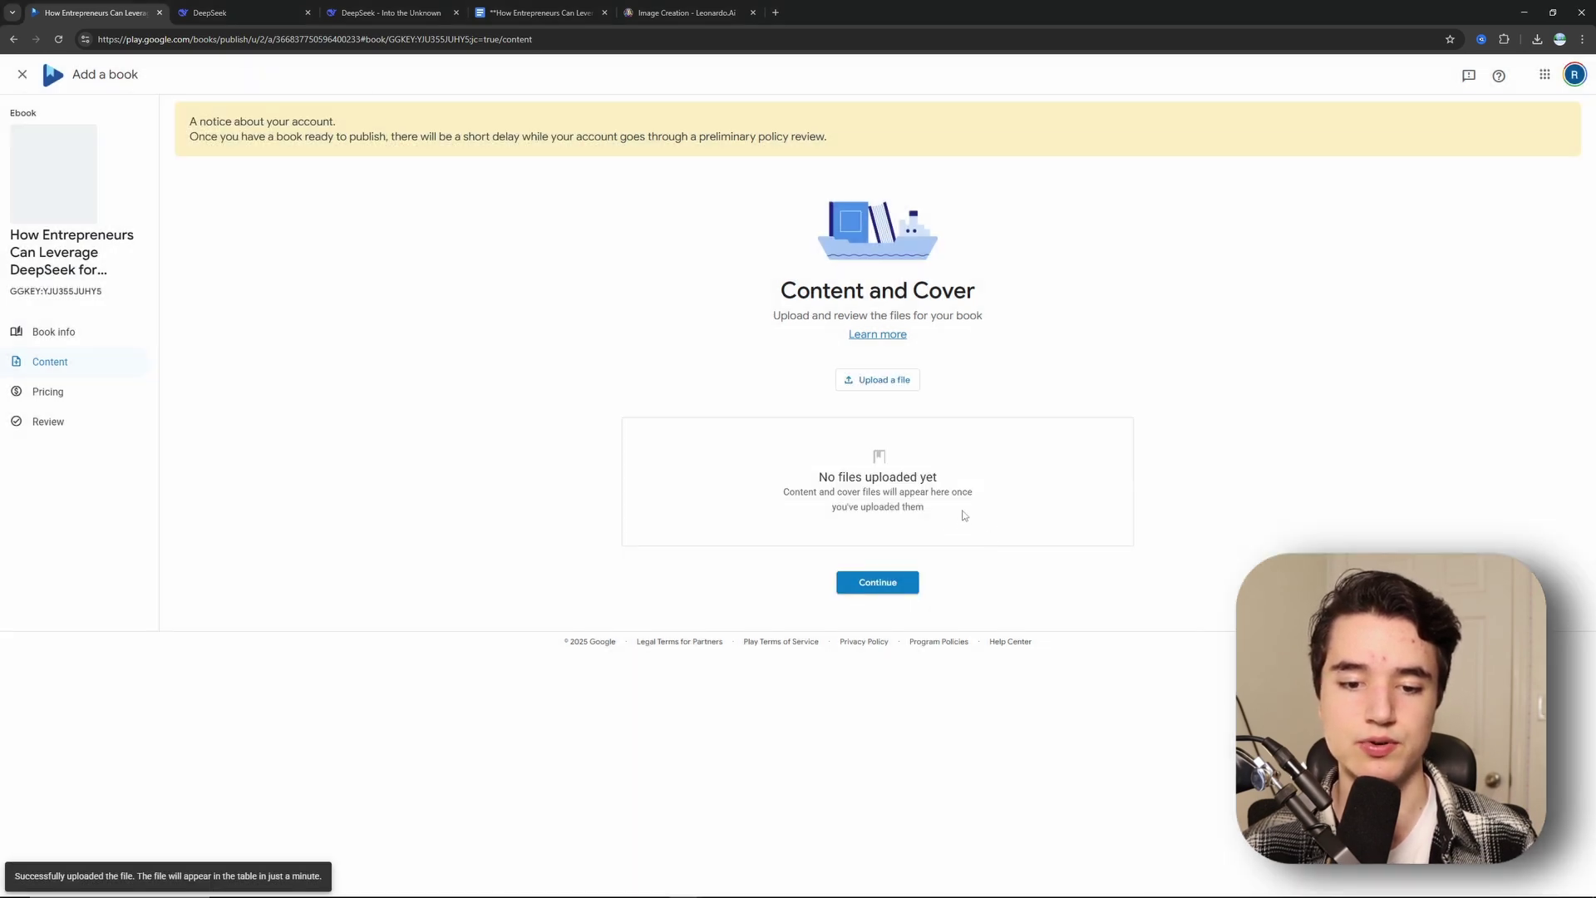
click(897, 582)
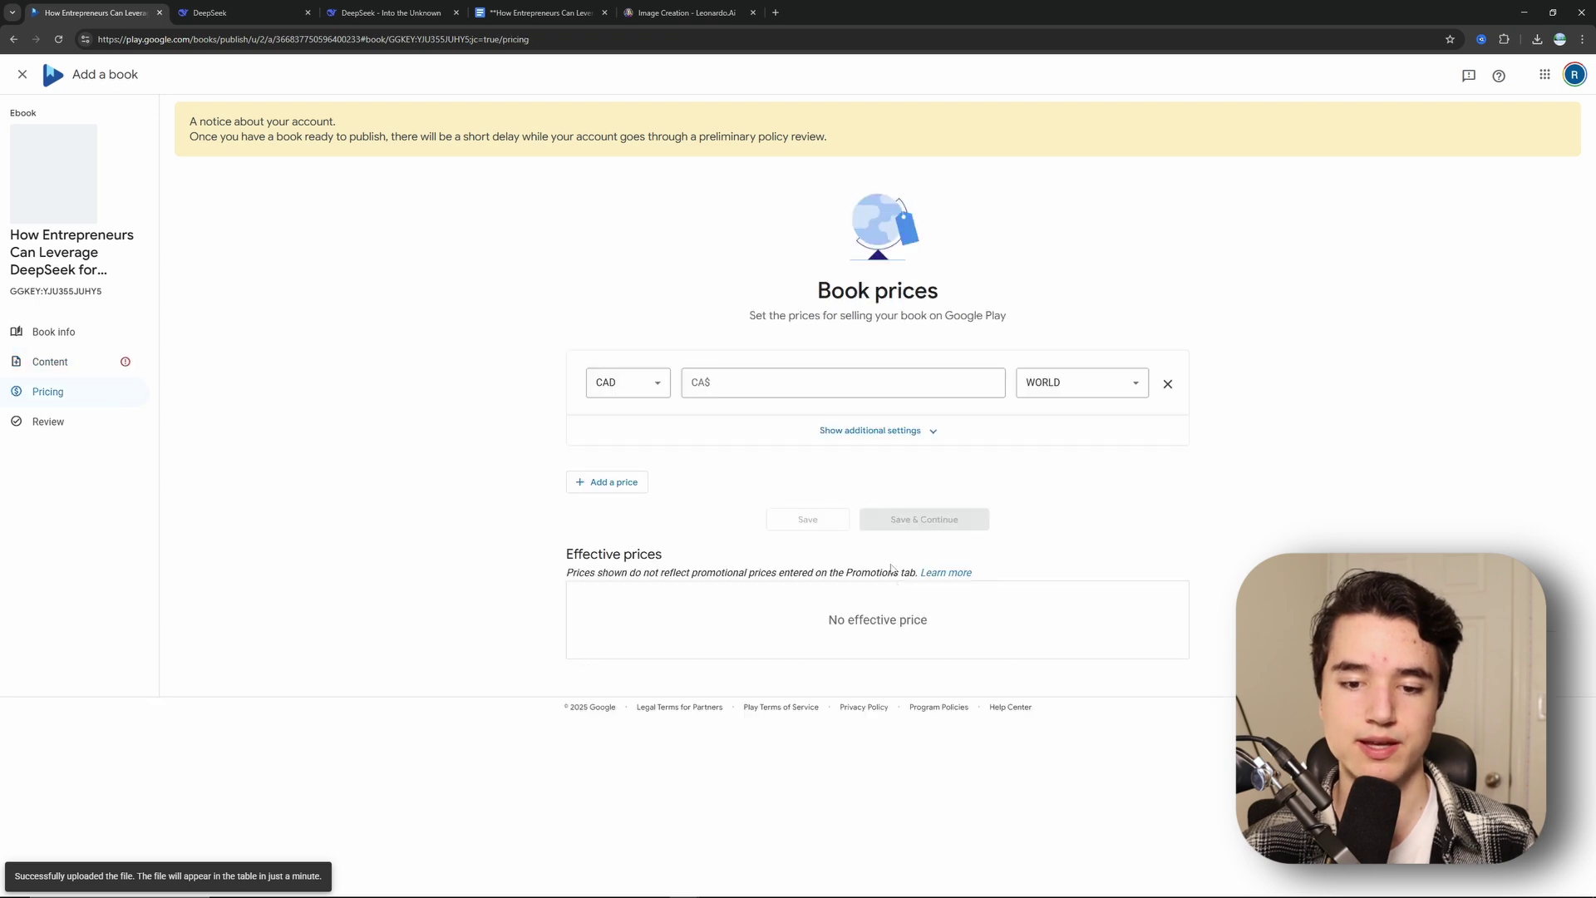
Step: Set the book's worldwide price to CA$15.00
click(1057, 386)
scroll(1078, 476, down, 2)
scroll(1079, 474, up, 2)
click(846, 470)
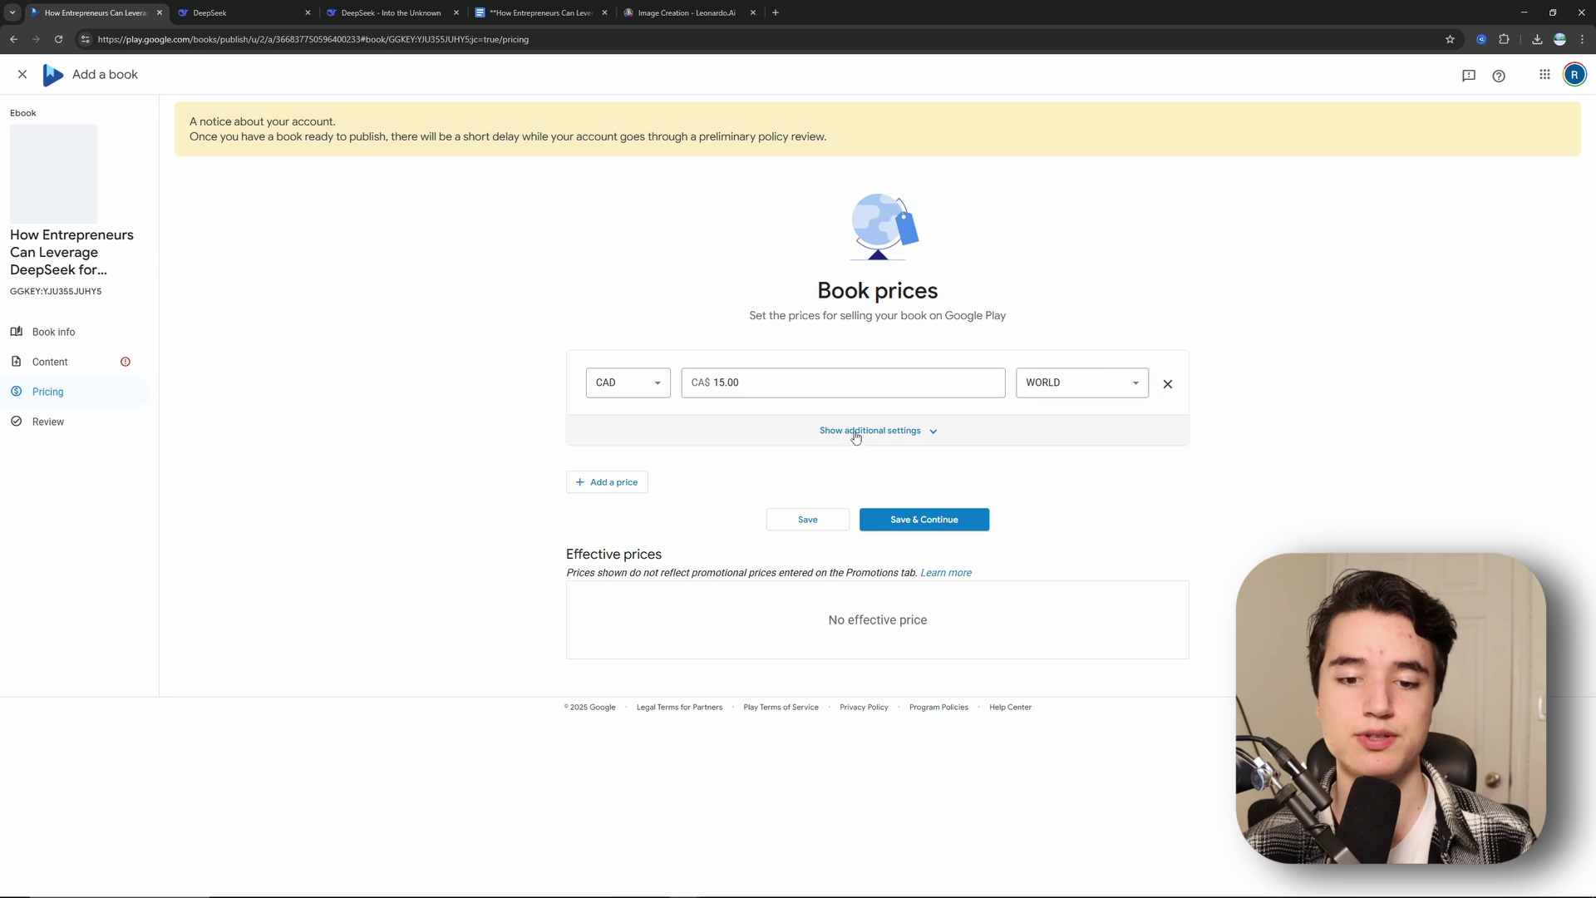
Step: Add a second price of CA$20.00 that applies to Argentina only instead of worldwide
click(607, 482)
click(1053, 515)
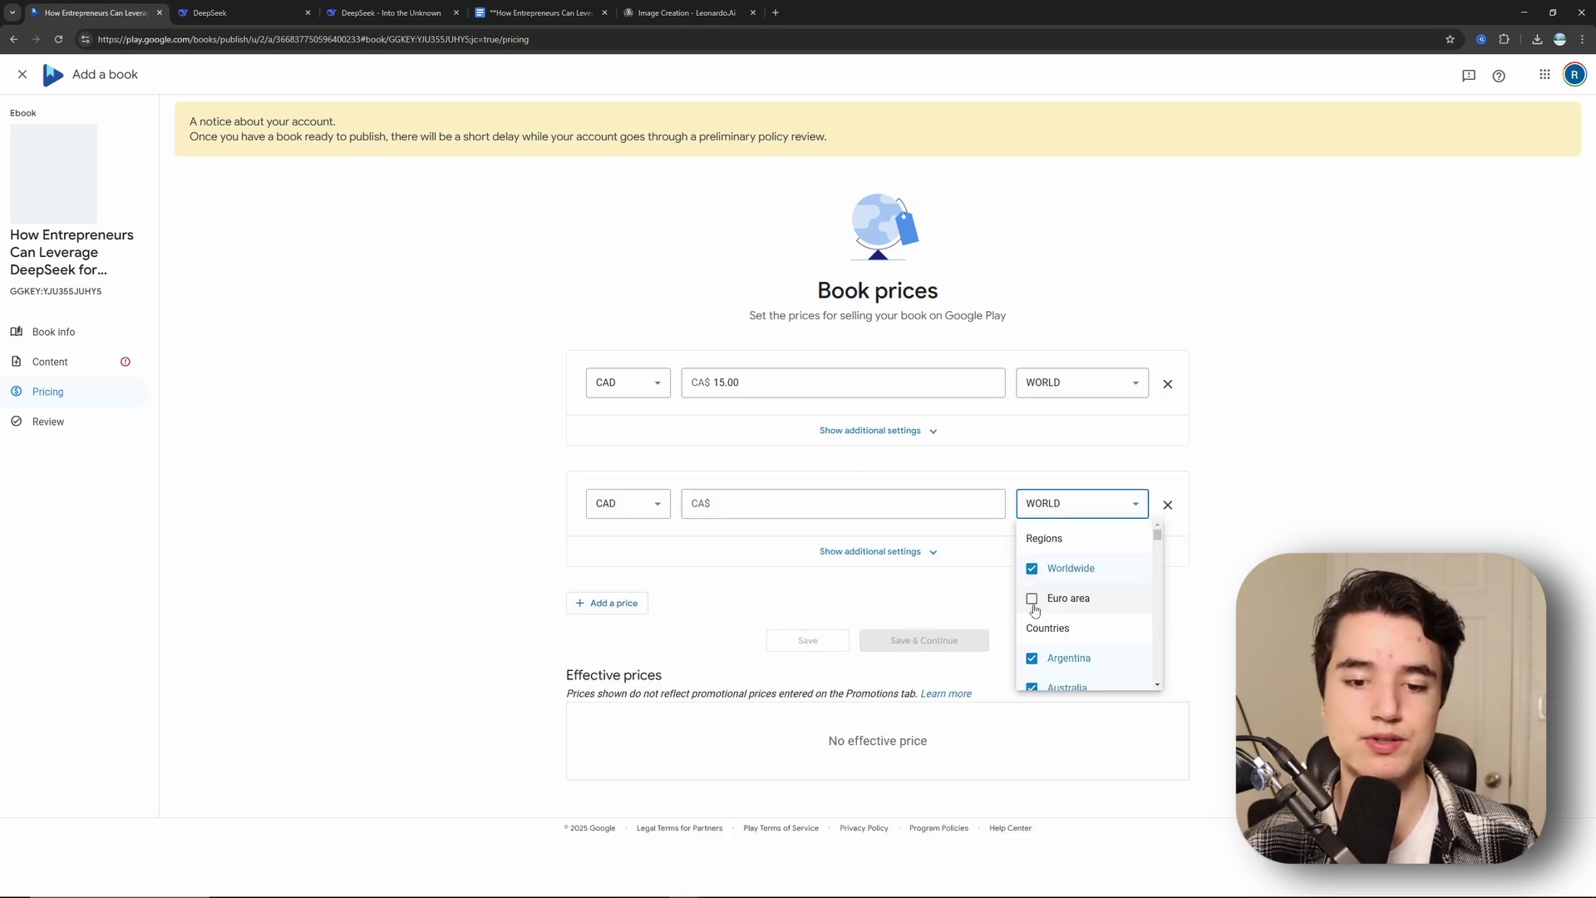
click(1039, 657)
click(1032, 568)
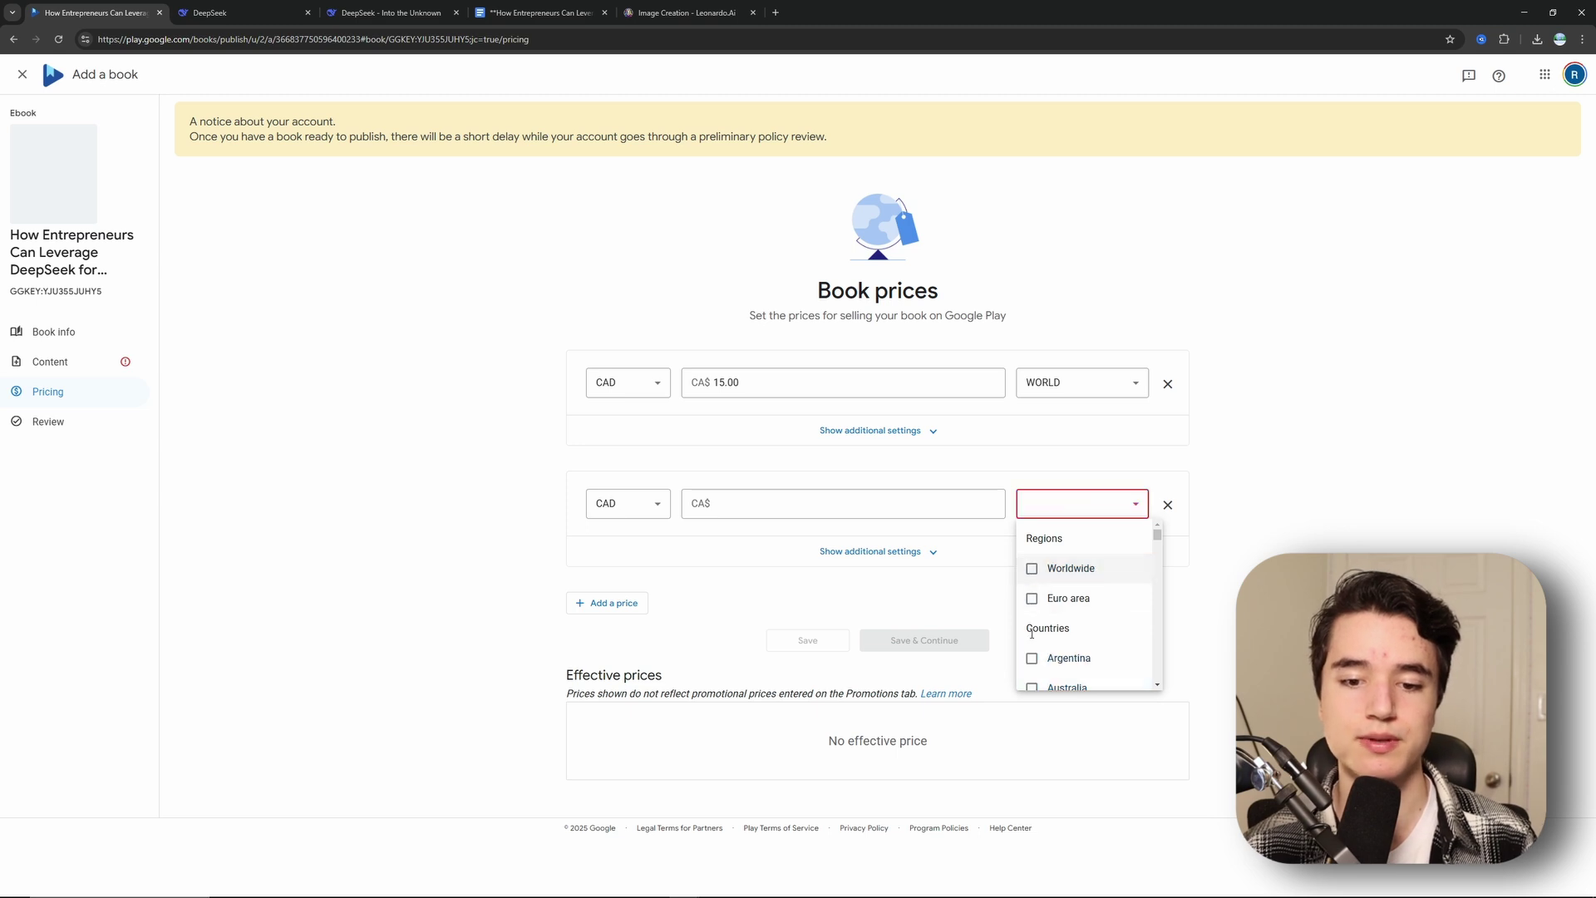
click(1031, 661)
click(761, 507)
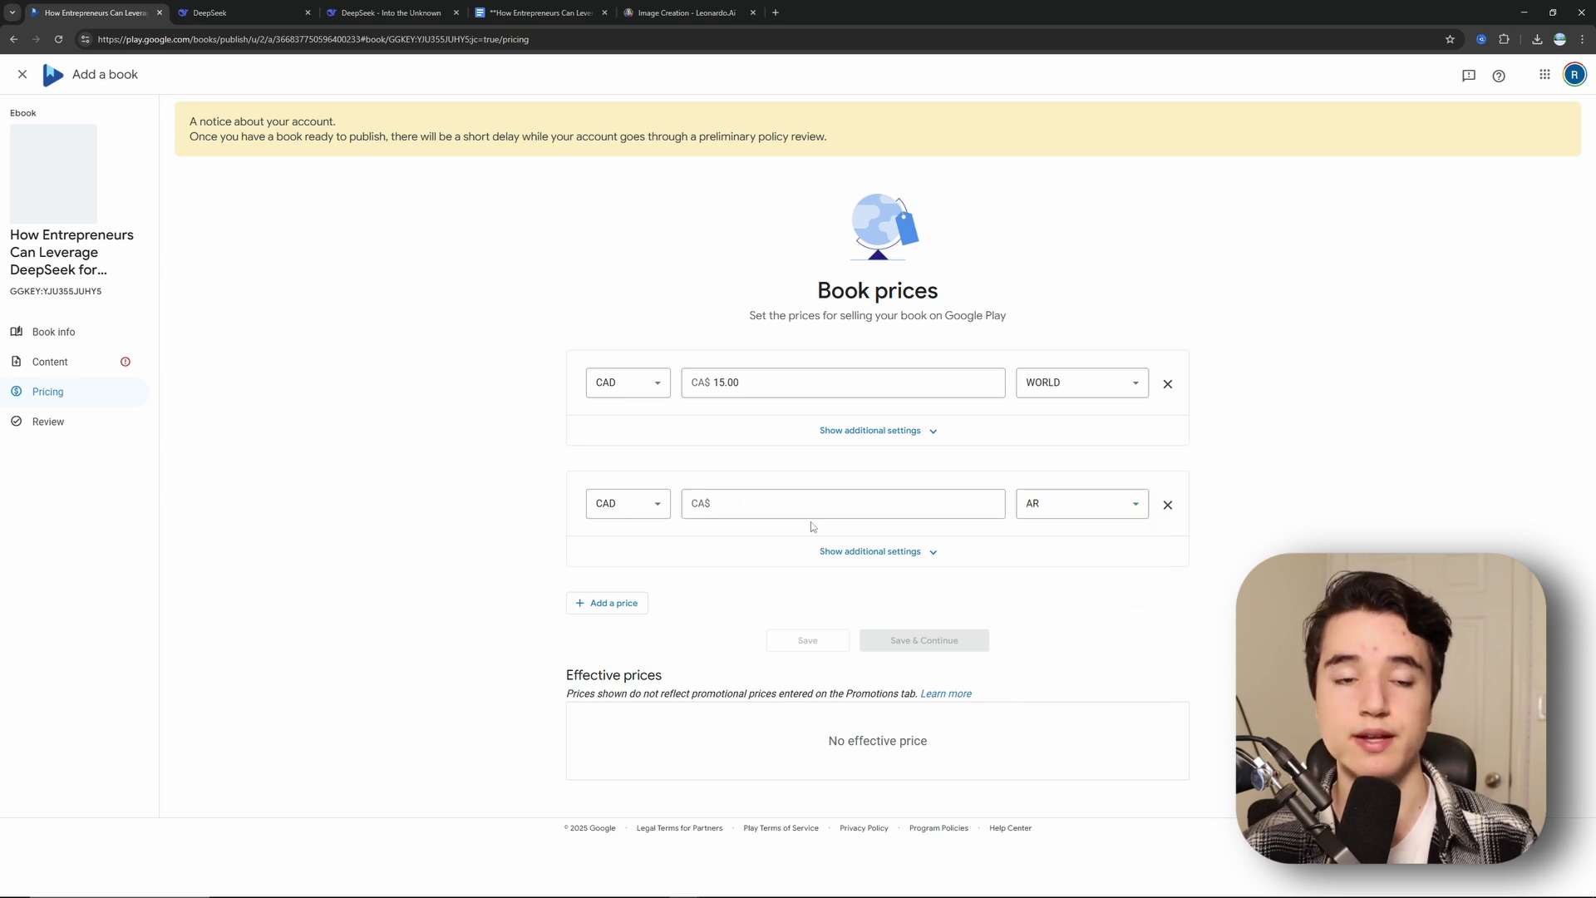
text(20)
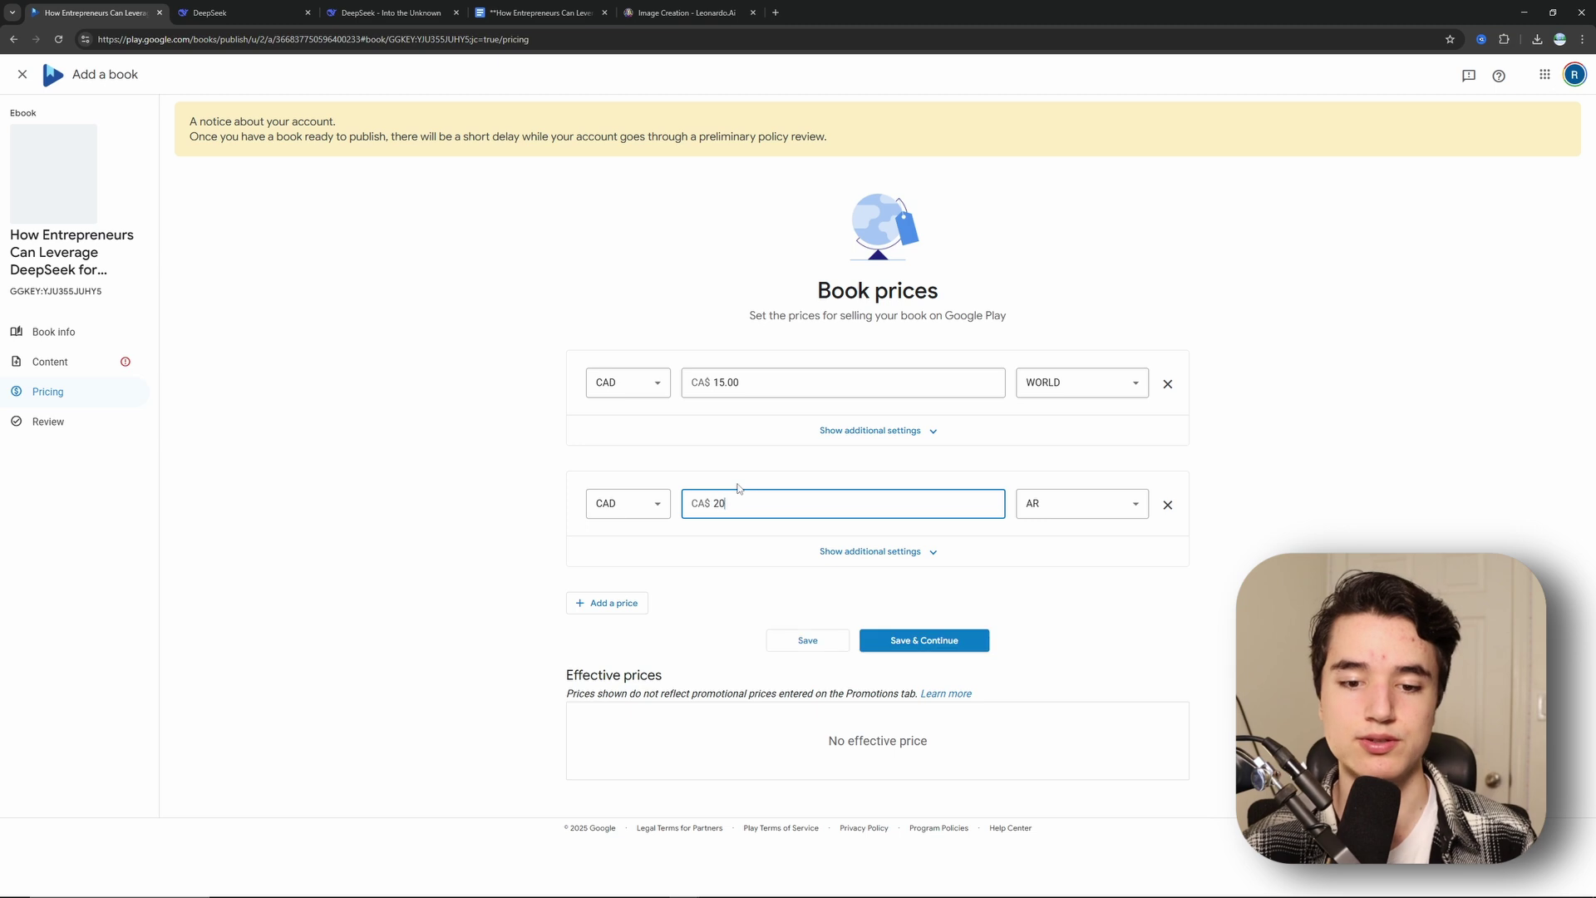
click(757, 466)
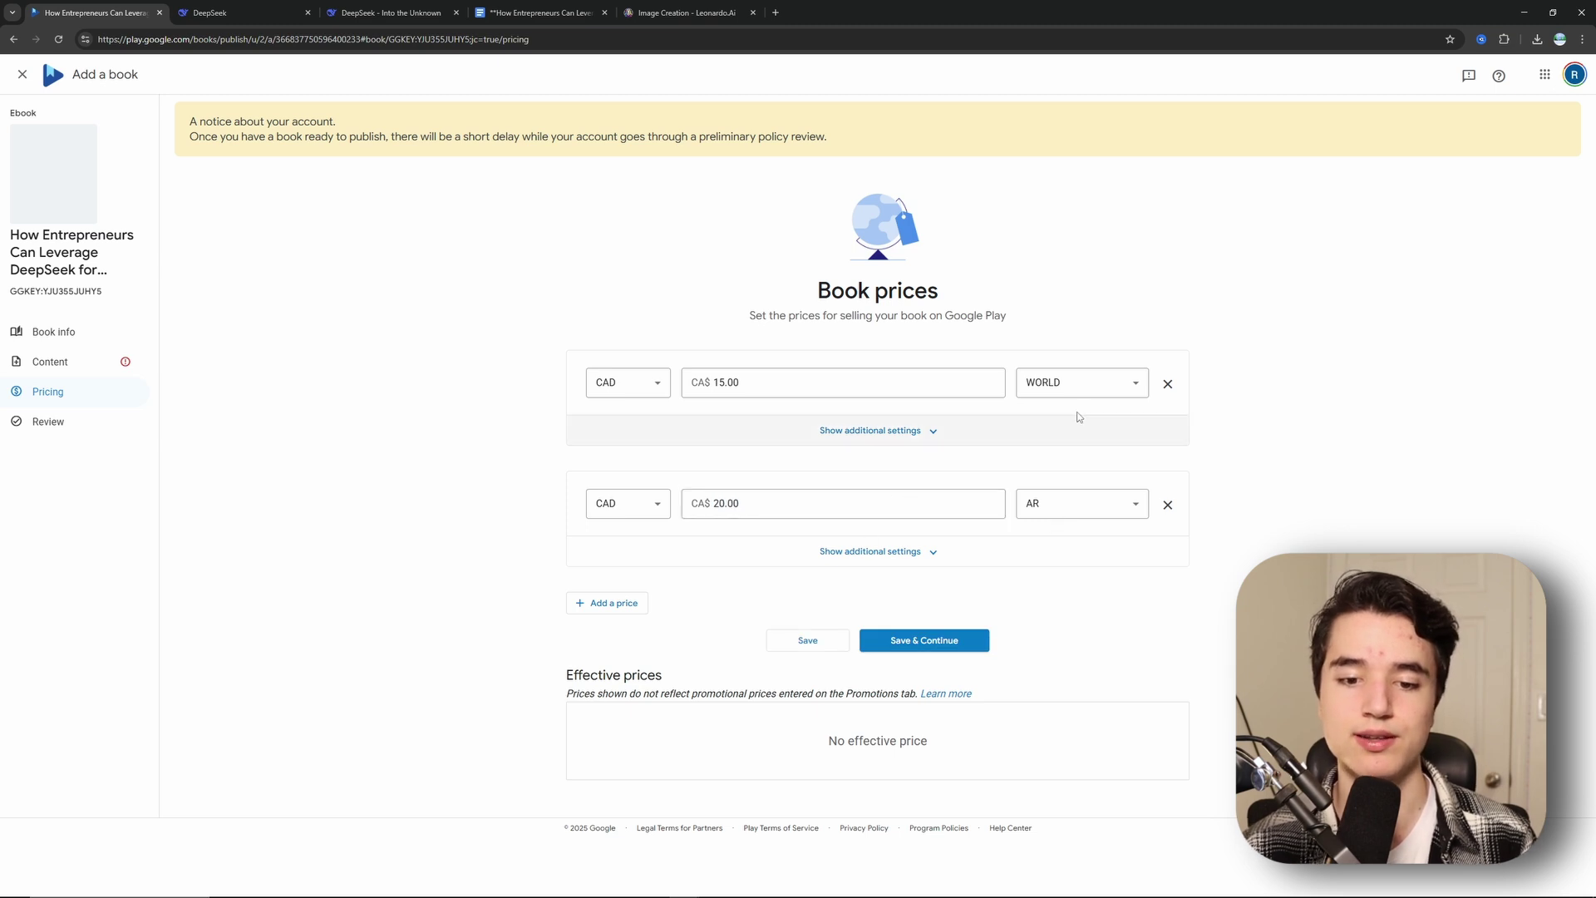
Step: Deselect Worldwide as the sales region of the CA$15.00 price and look through the other countries
click(1064, 389)
click(1049, 449)
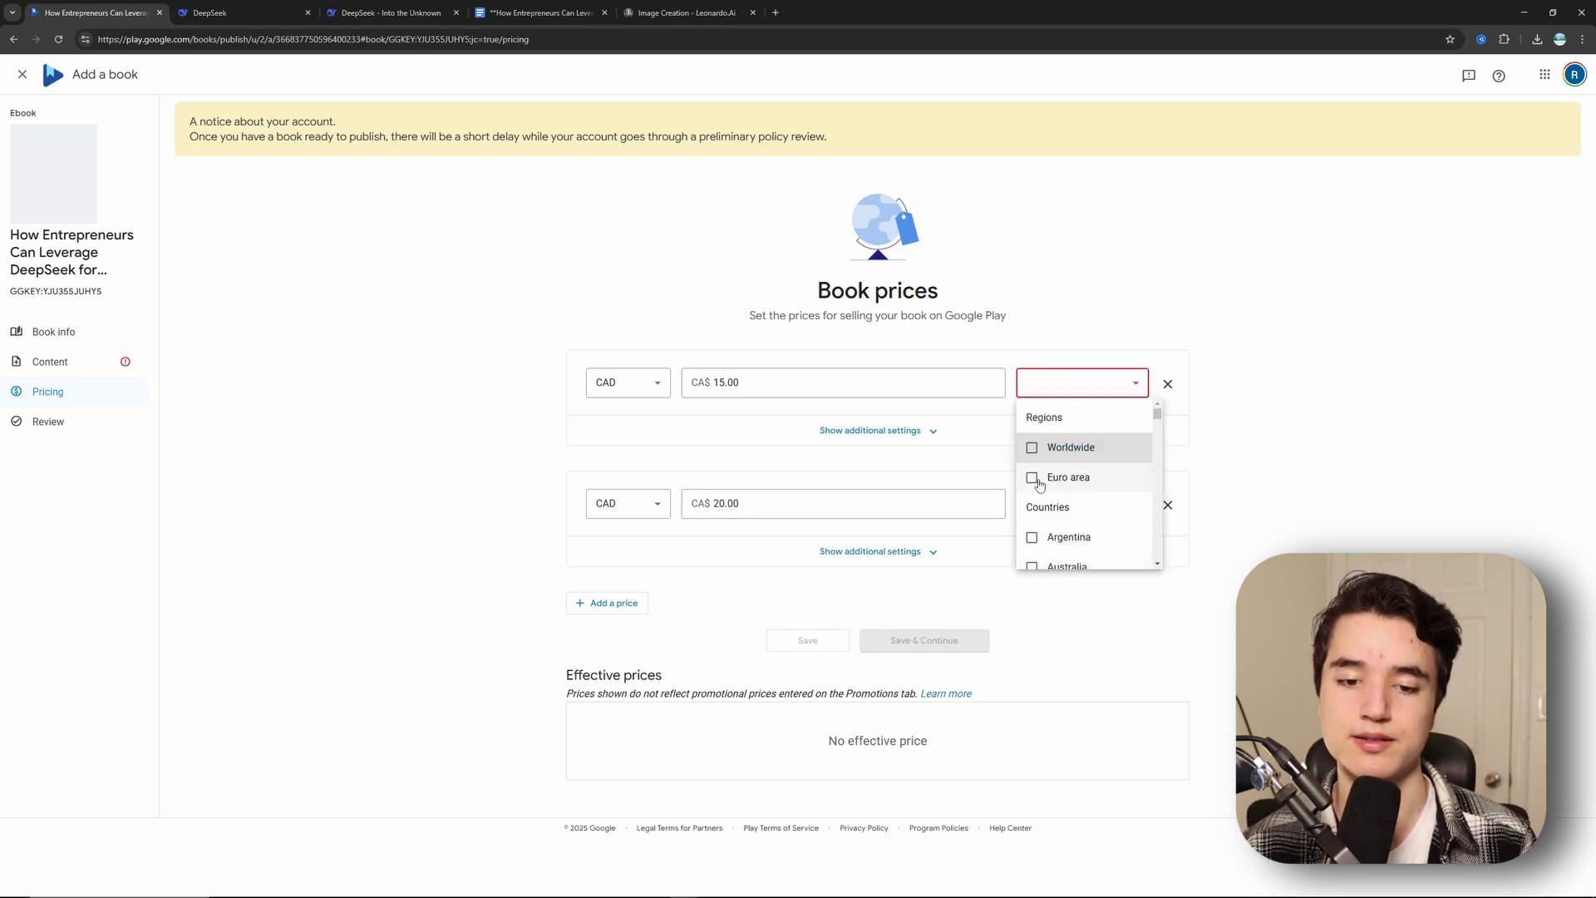
scroll(1054, 513, down, 1)
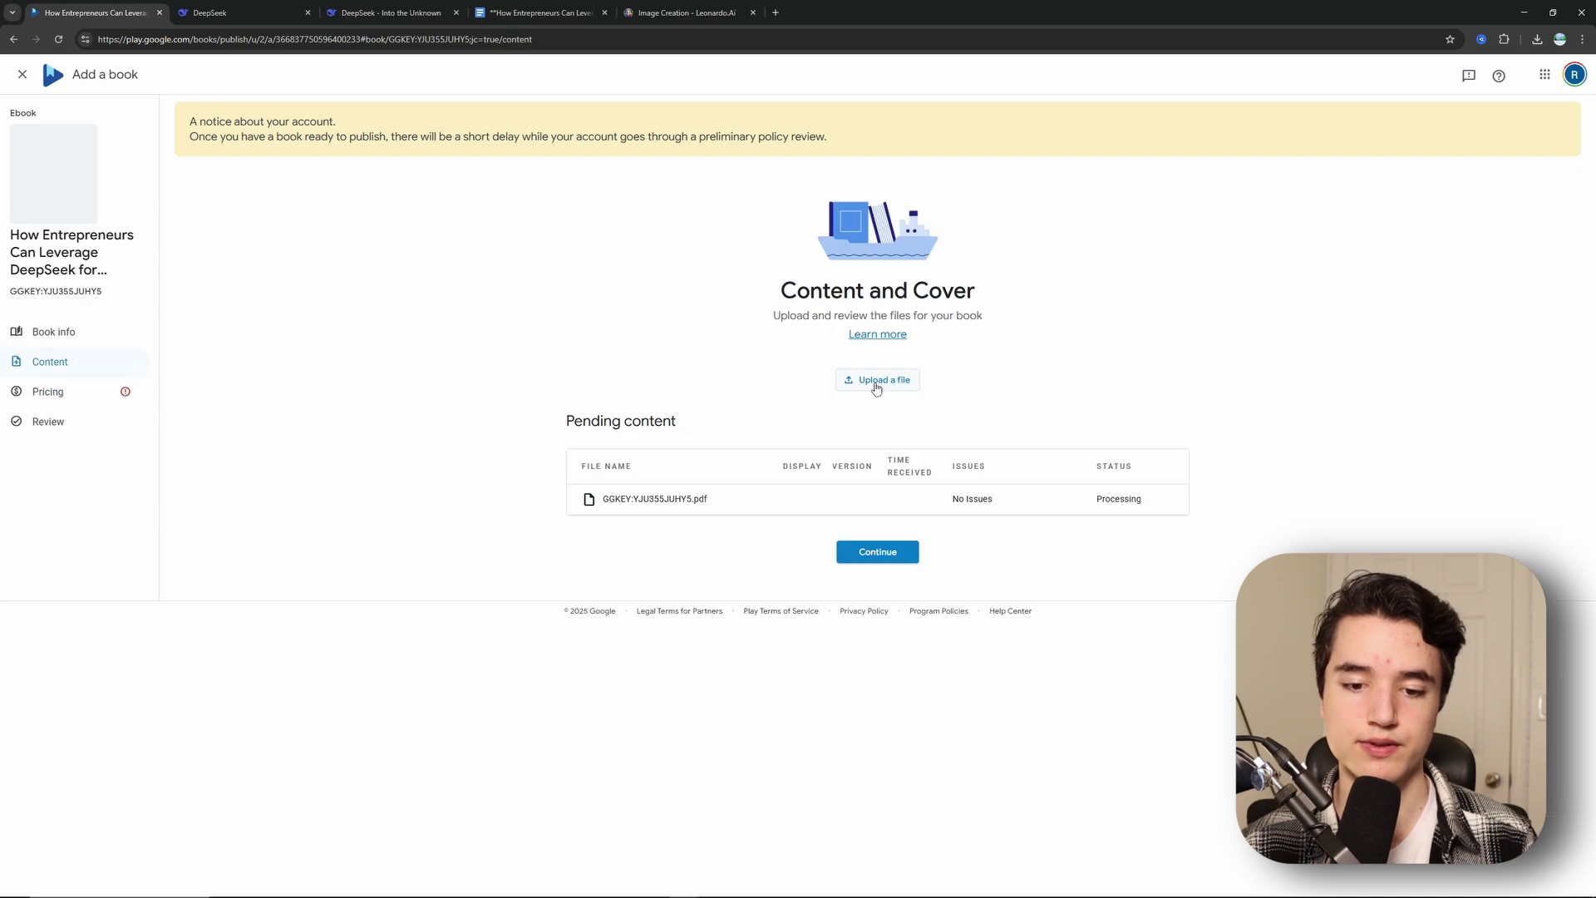
Step: Upload the newest Leonardo_Phoenix_09 "breathtakingly" JPG from Downloads as the book's cover on the content page
click(876, 384)
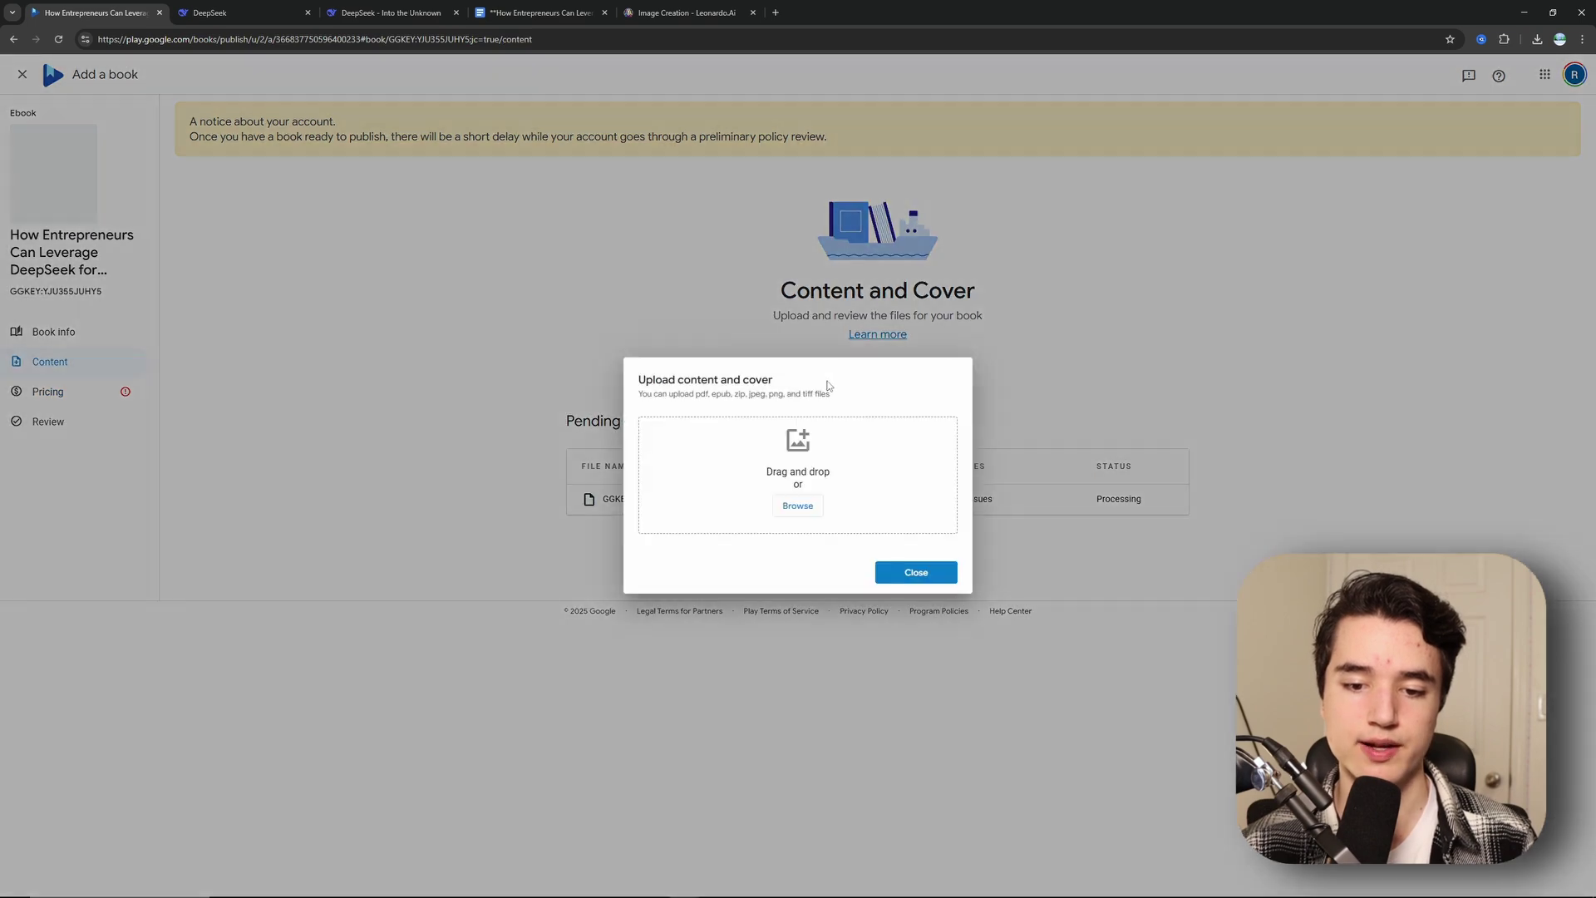
click(810, 505)
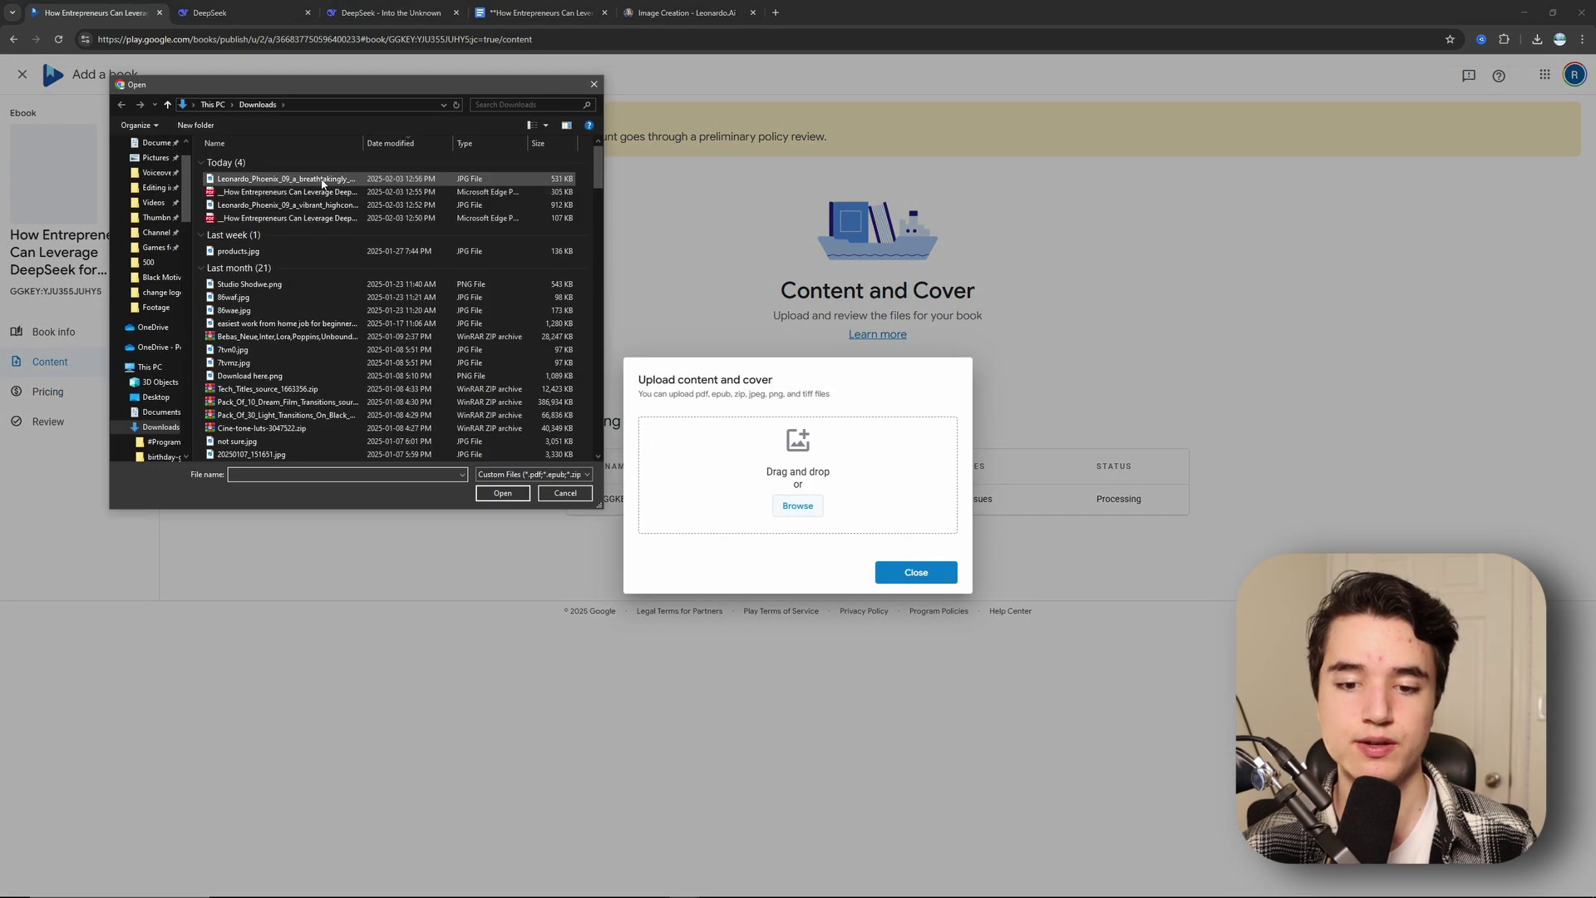
click(316, 178)
click(502, 492)
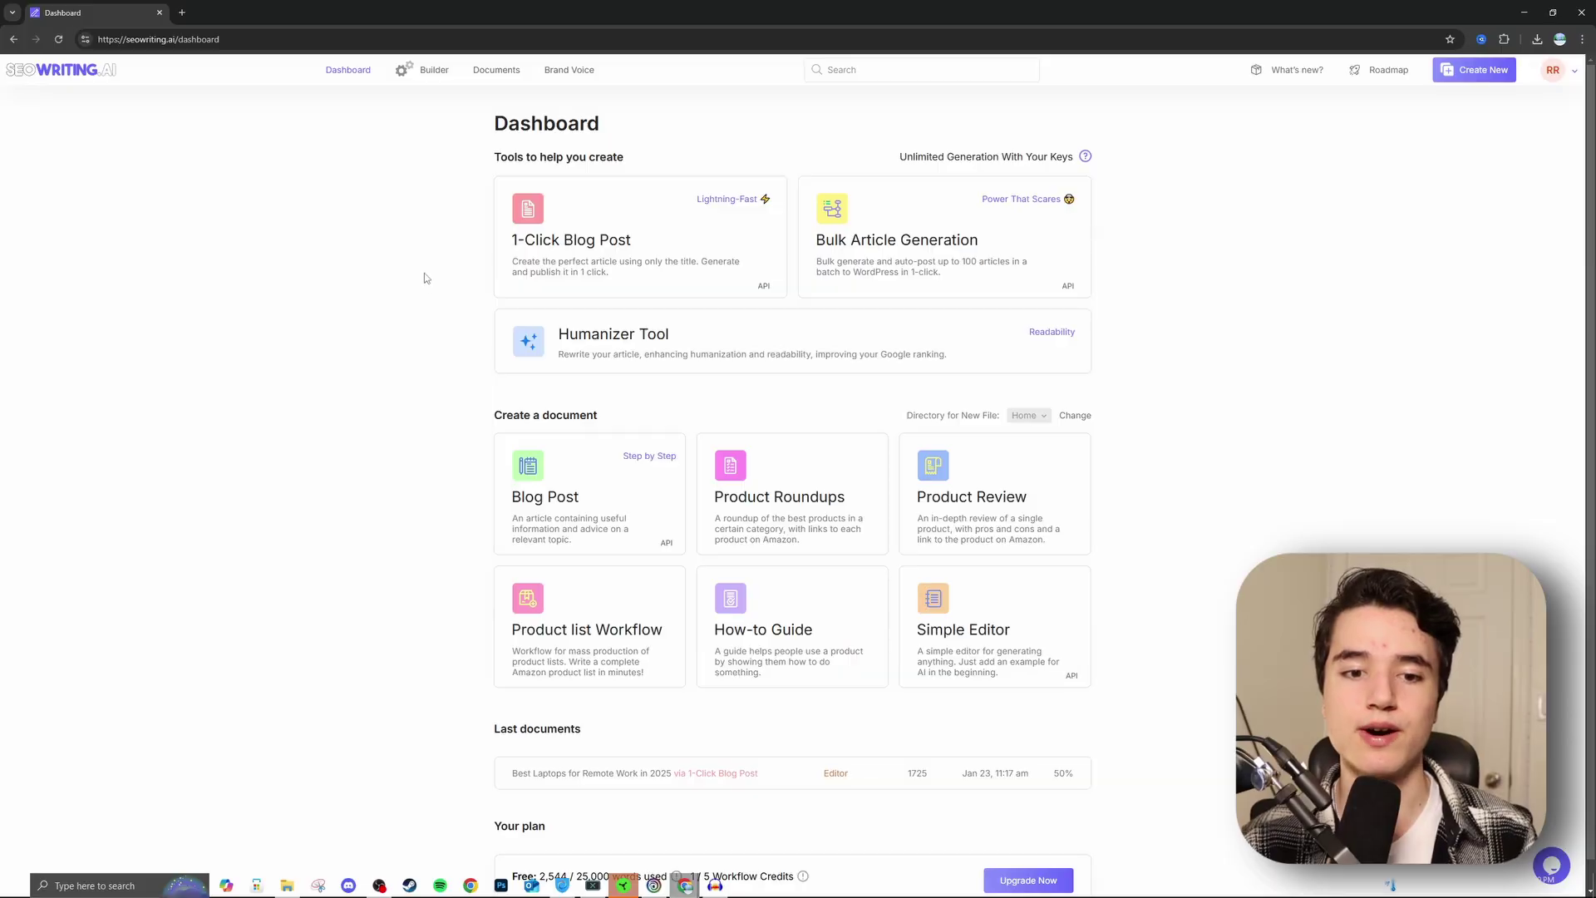
Step: In SEOWriting.AI, start a 1-Click Blog Post with main keyword "**How Entrepreneurs Can Leverage DeepSeek for Business Success**" and generate its title
click(636, 223)
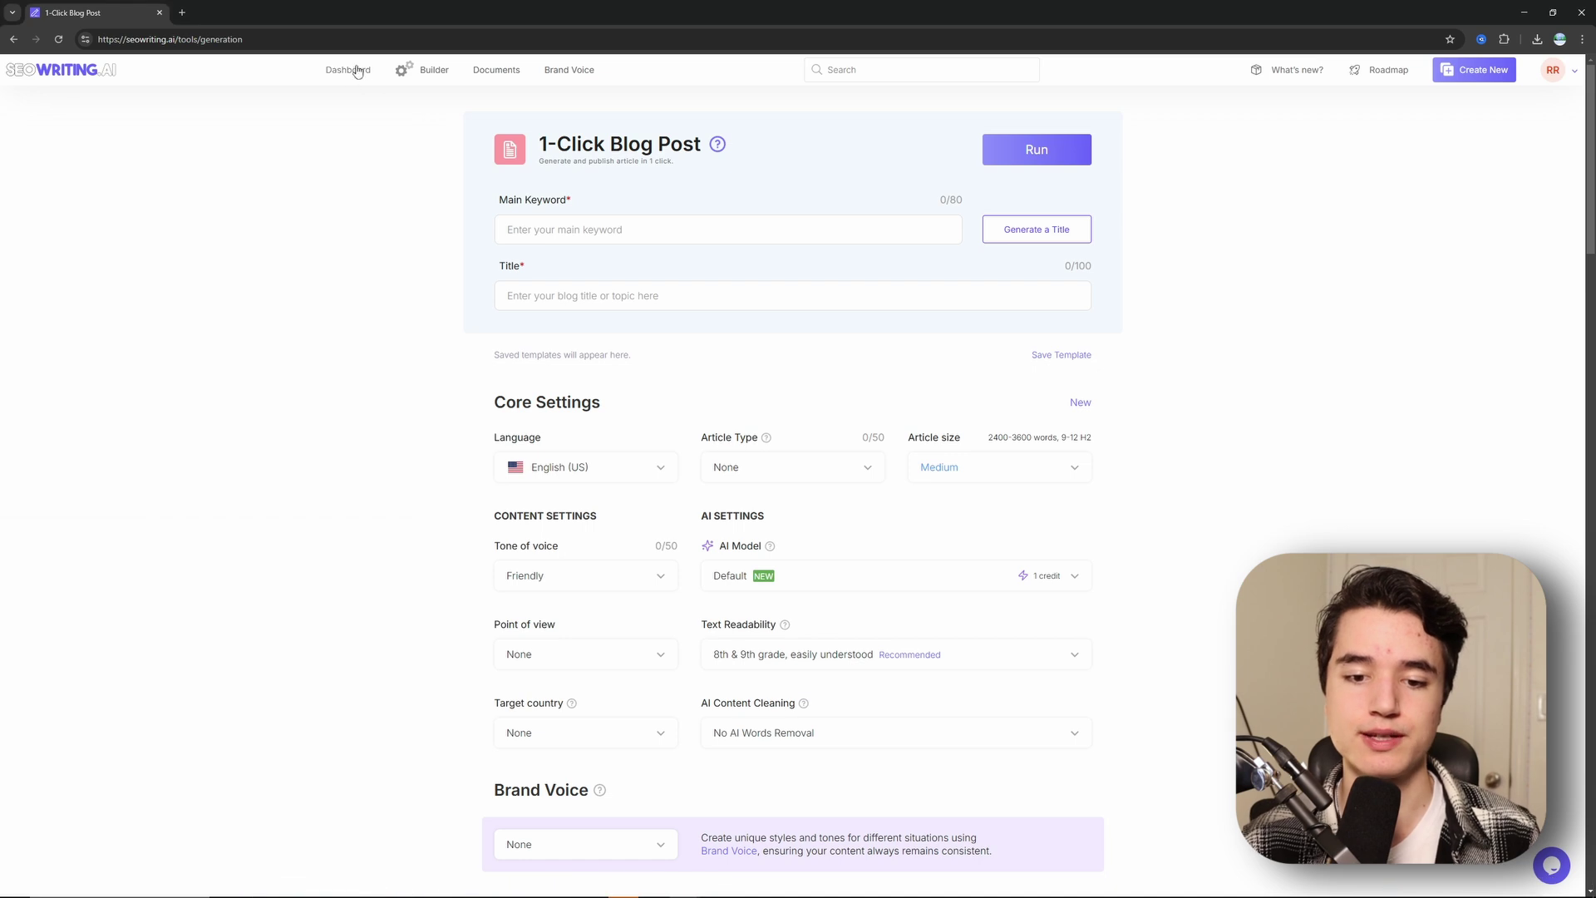
click(353, 74)
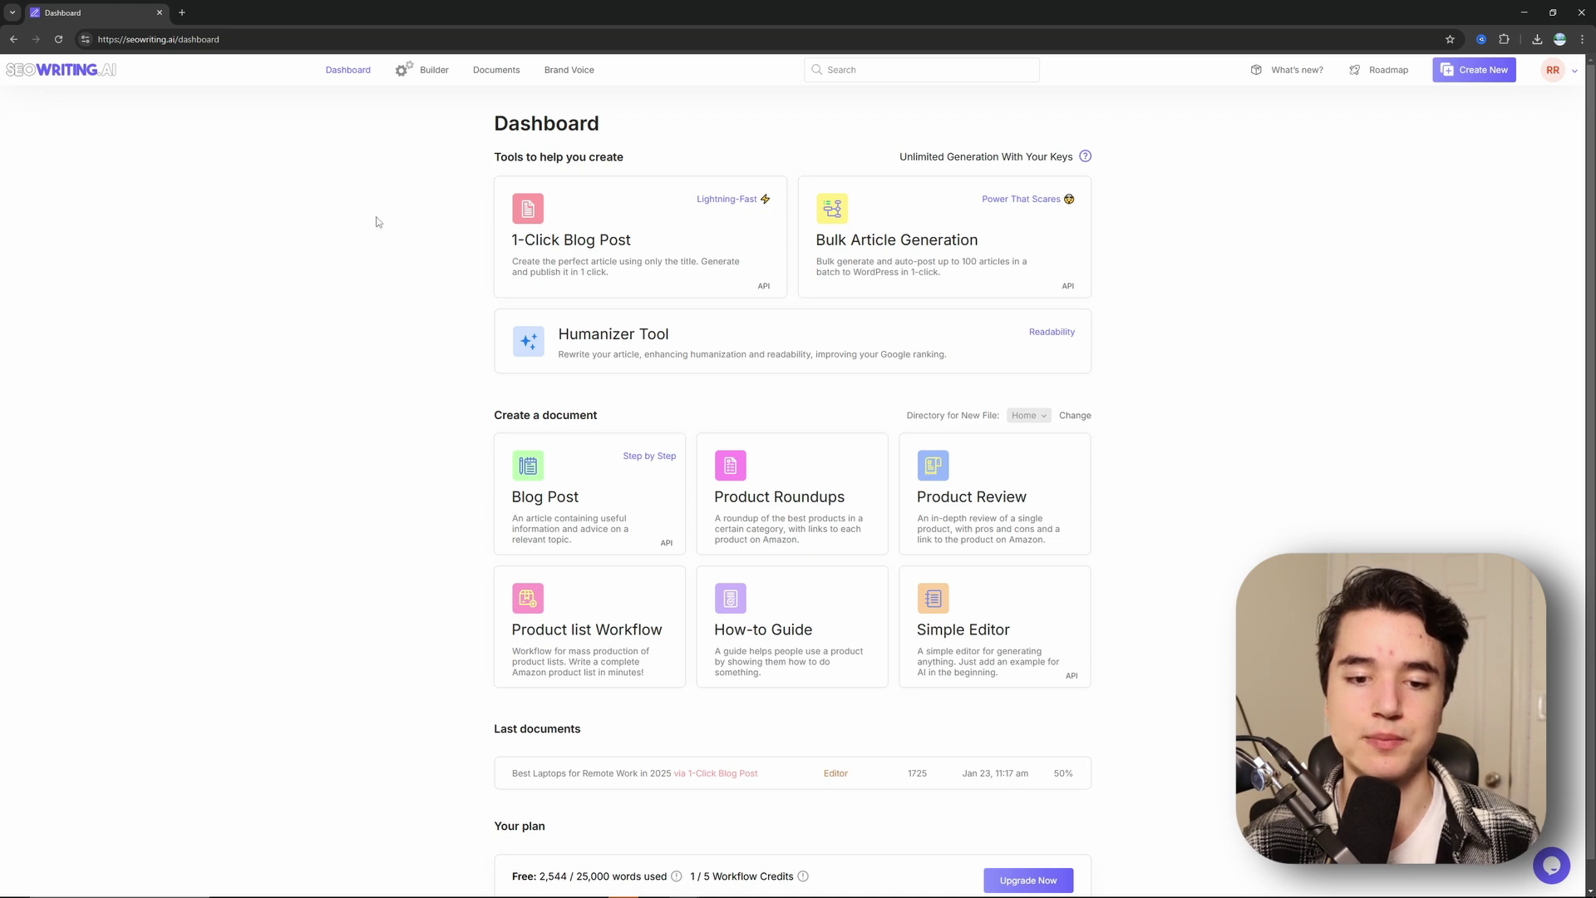
click(586, 213)
click(620, 228)
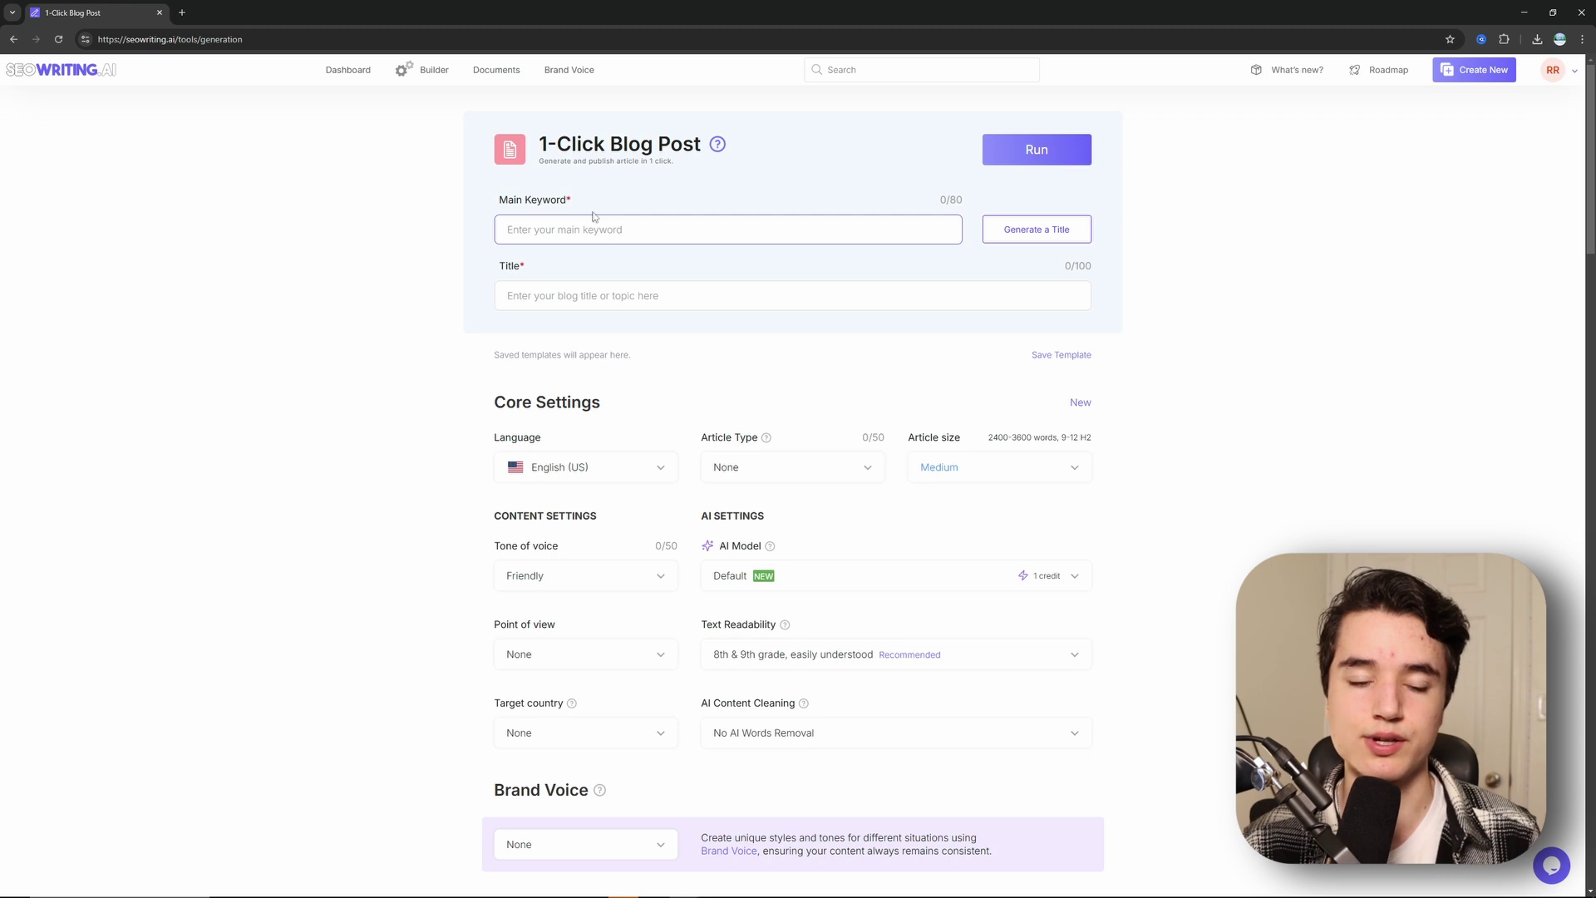
text(**How Entrepreneurs Can Leverage DeepSeek for Business Success**)
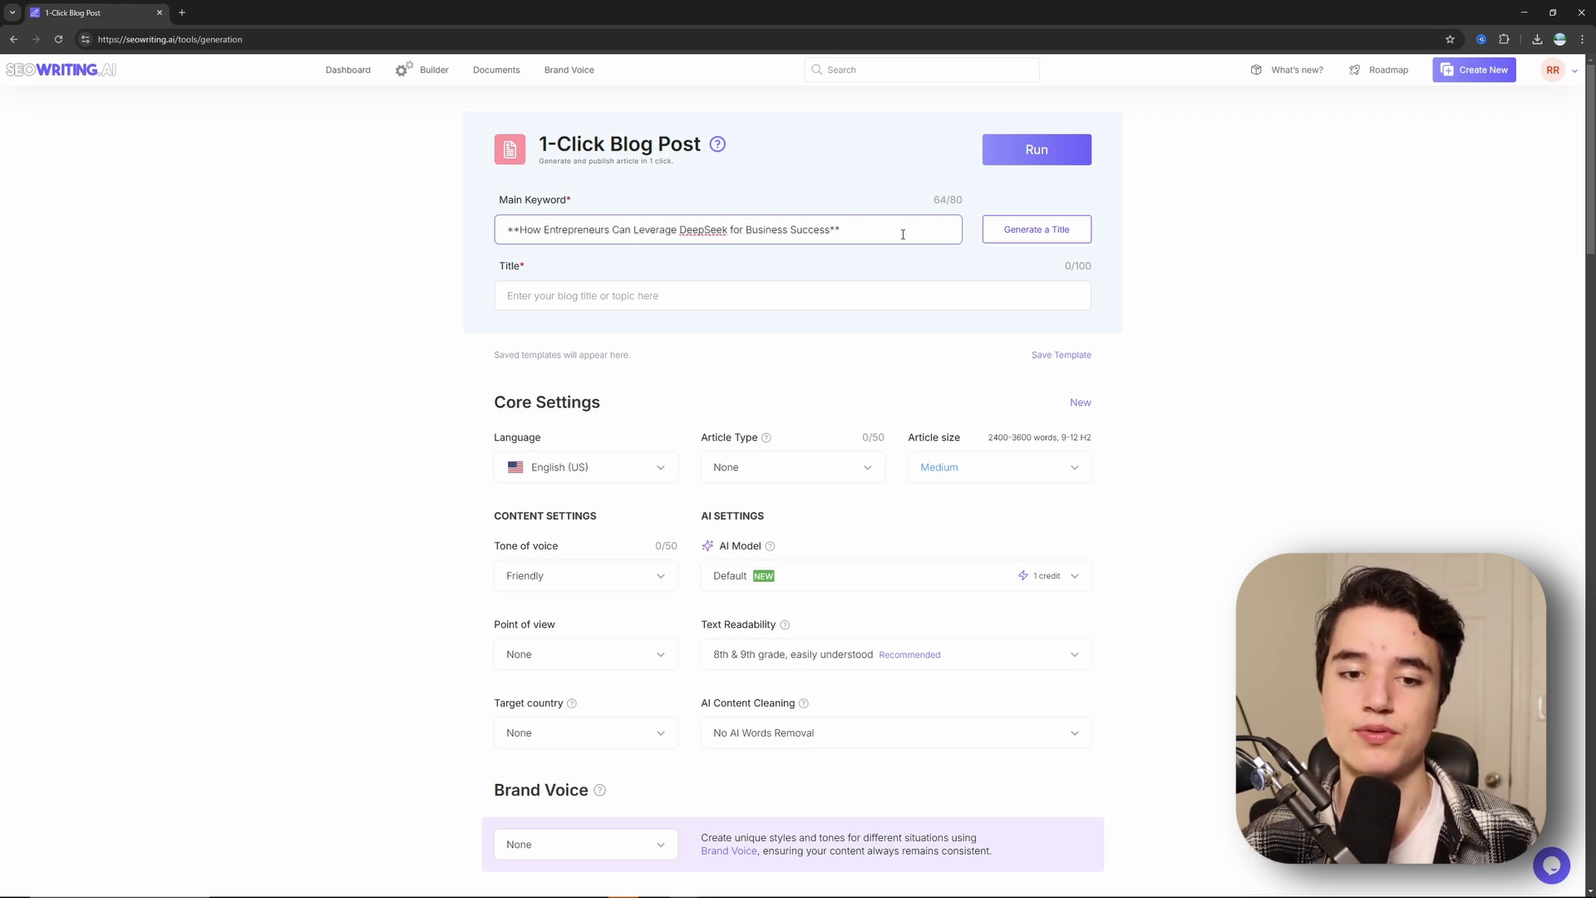
click(1017, 239)
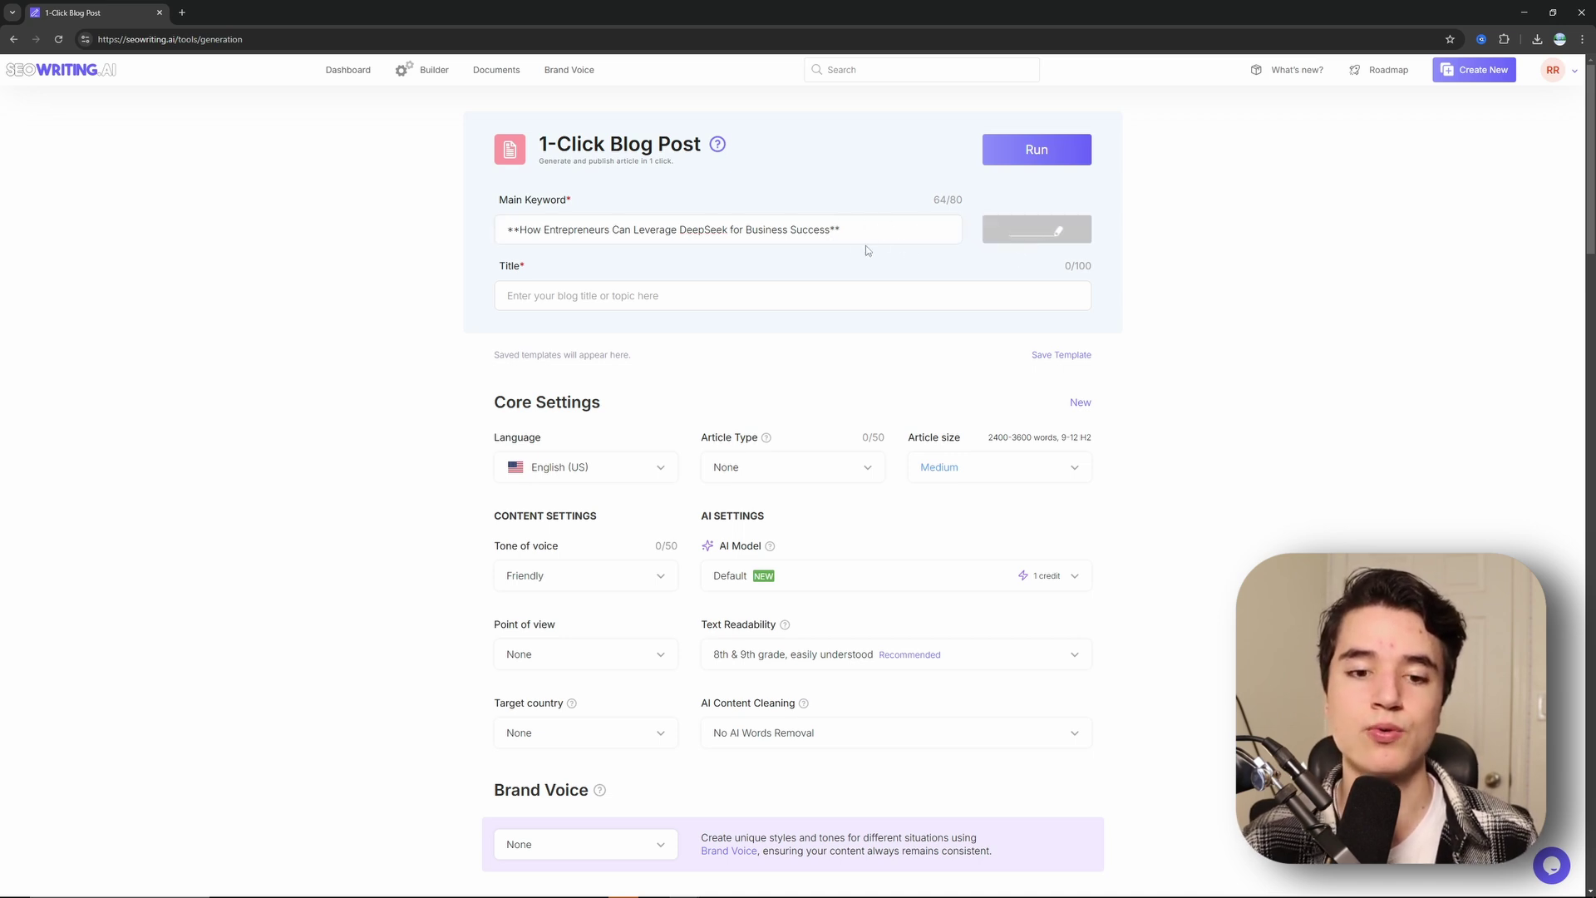
click(884, 302)
drag(876, 302, 795, 325)
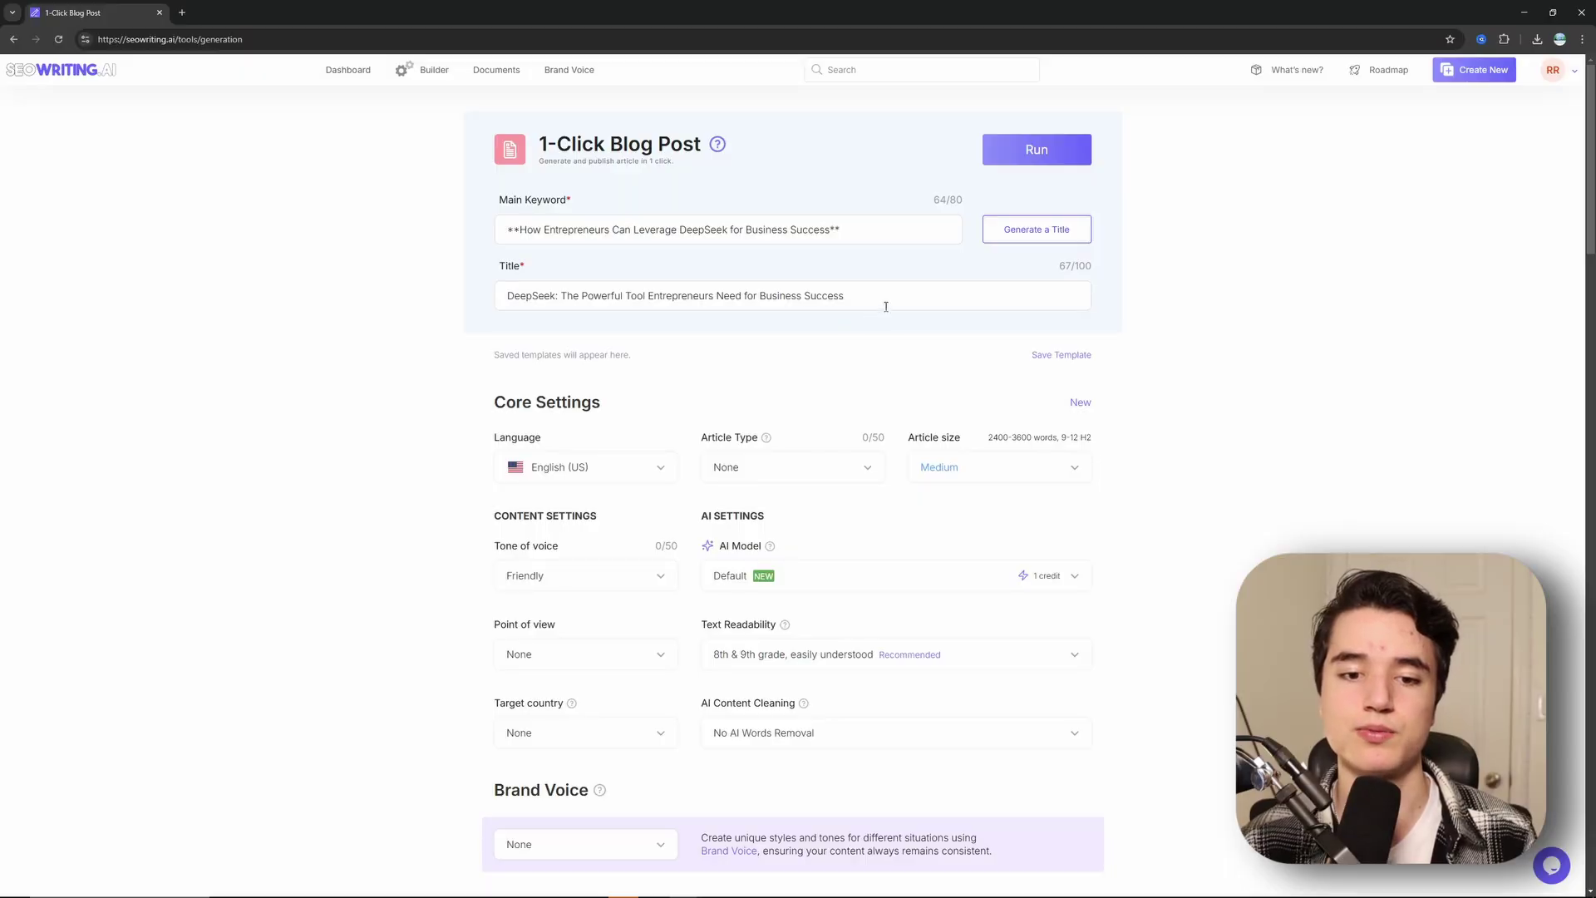
Step: Set the article's text readability to "6th grade, easy to read. Conversational language"
scroll(886, 307, down, 3)
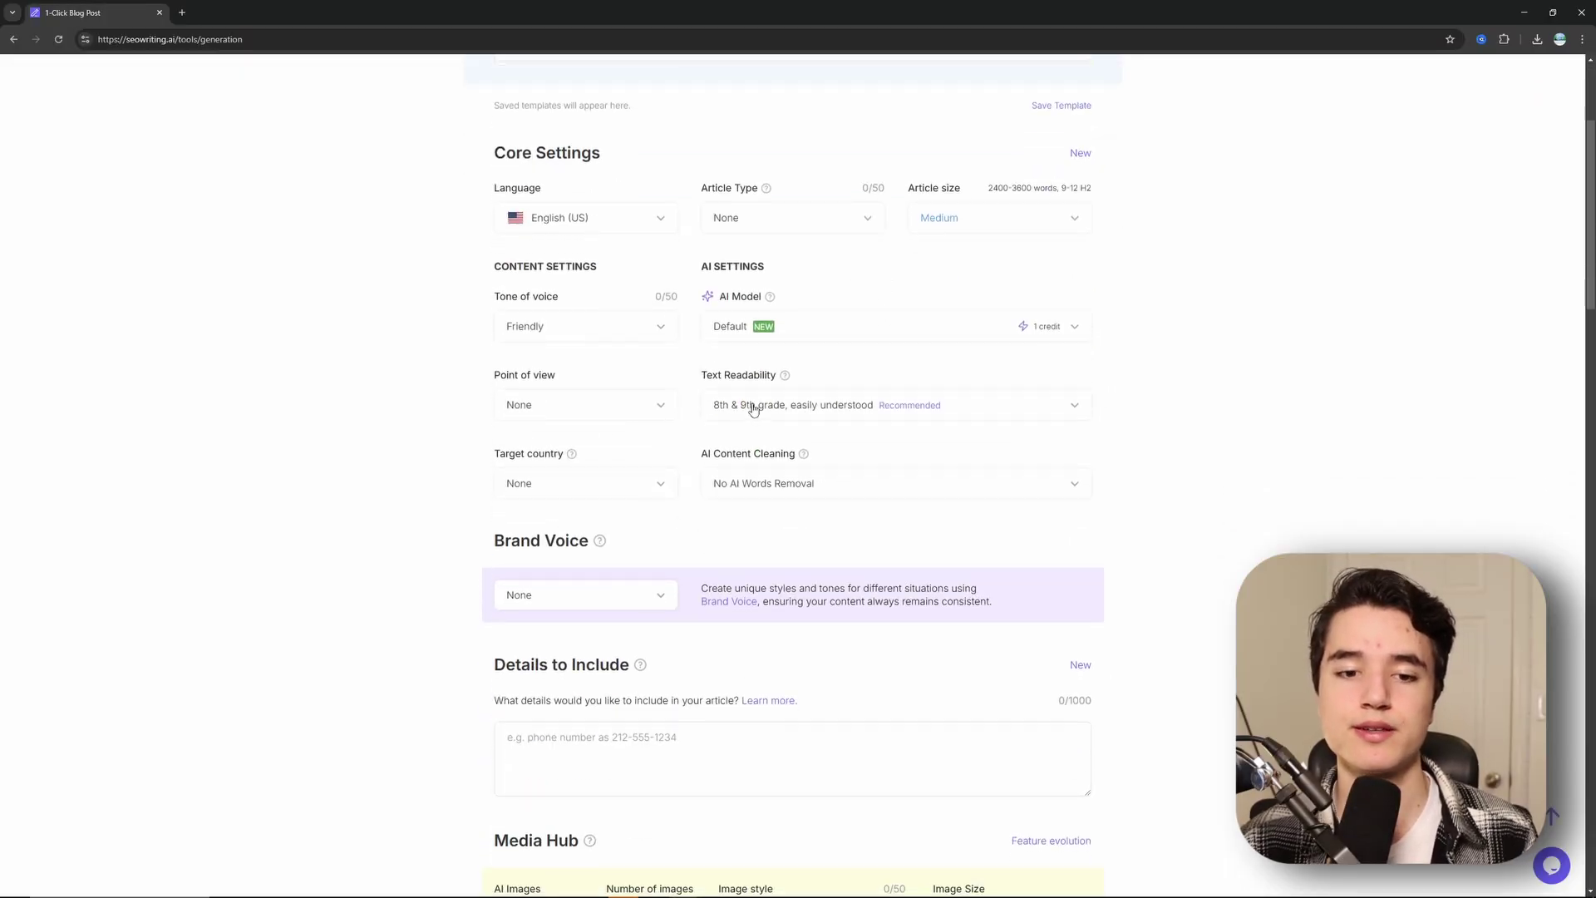
click(811, 407)
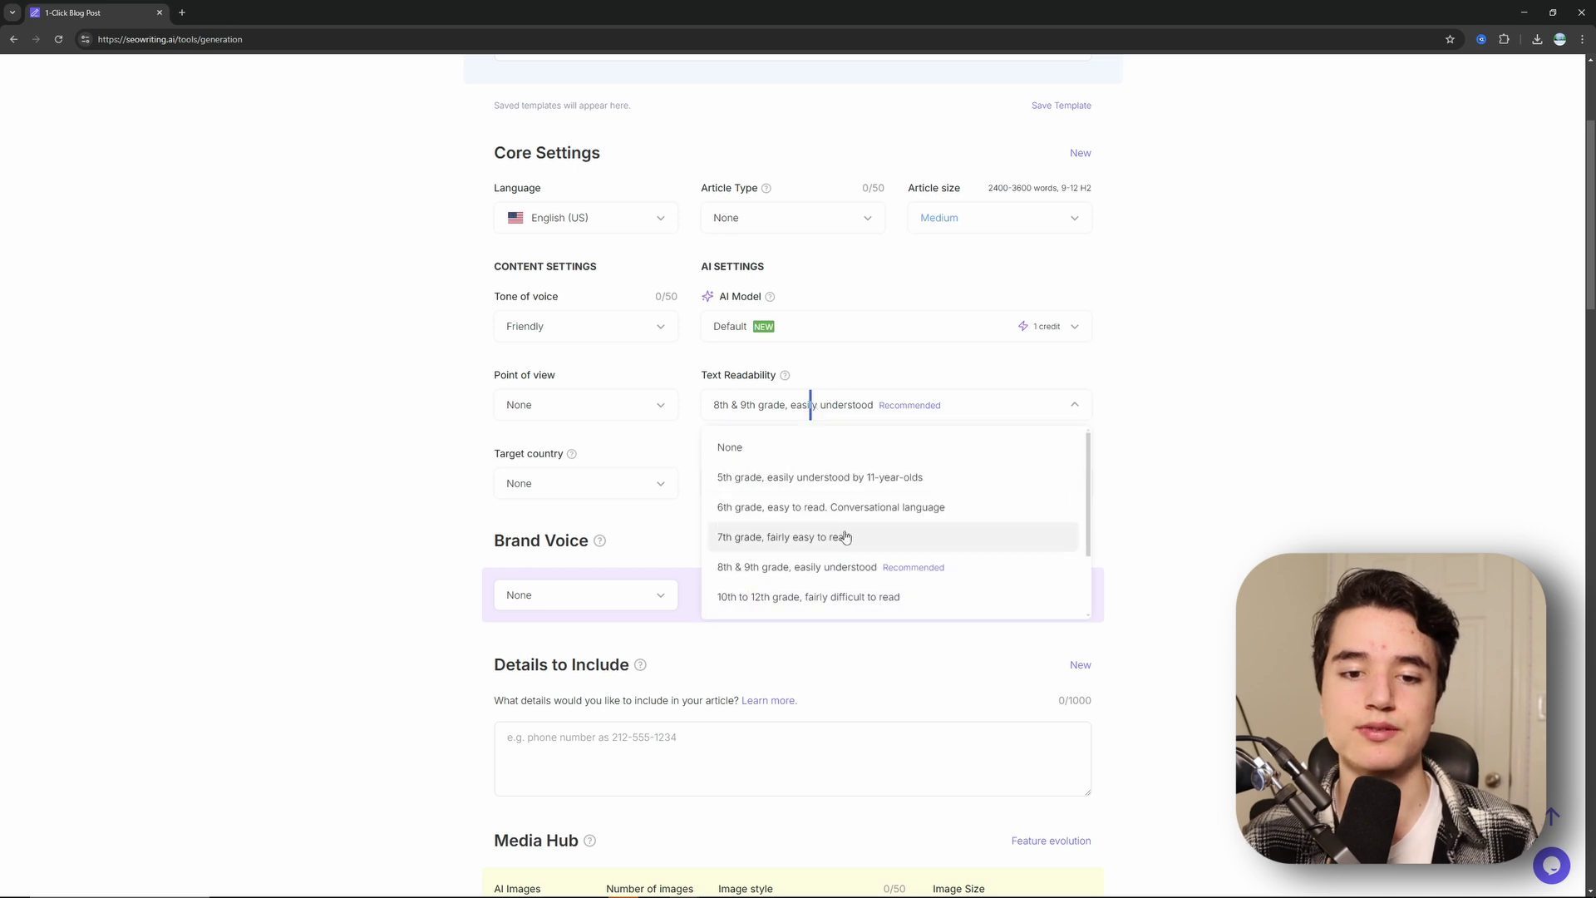
click(810, 507)
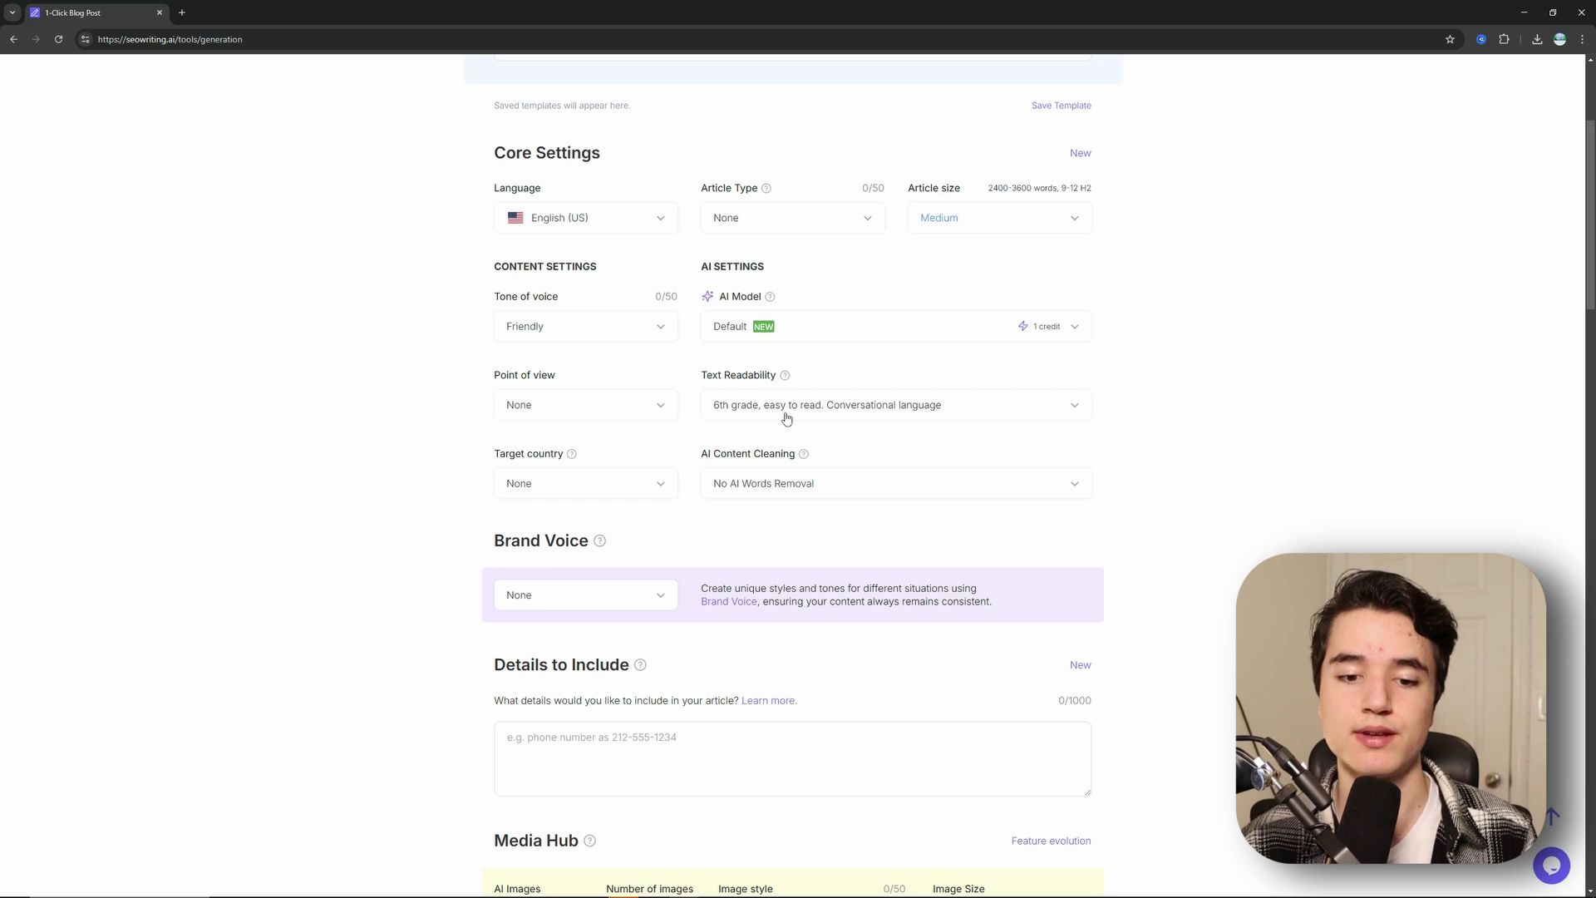
Step: Look through the AI model options available for the blog post
scroll(805, 462, up, 3)
click(812, 578)
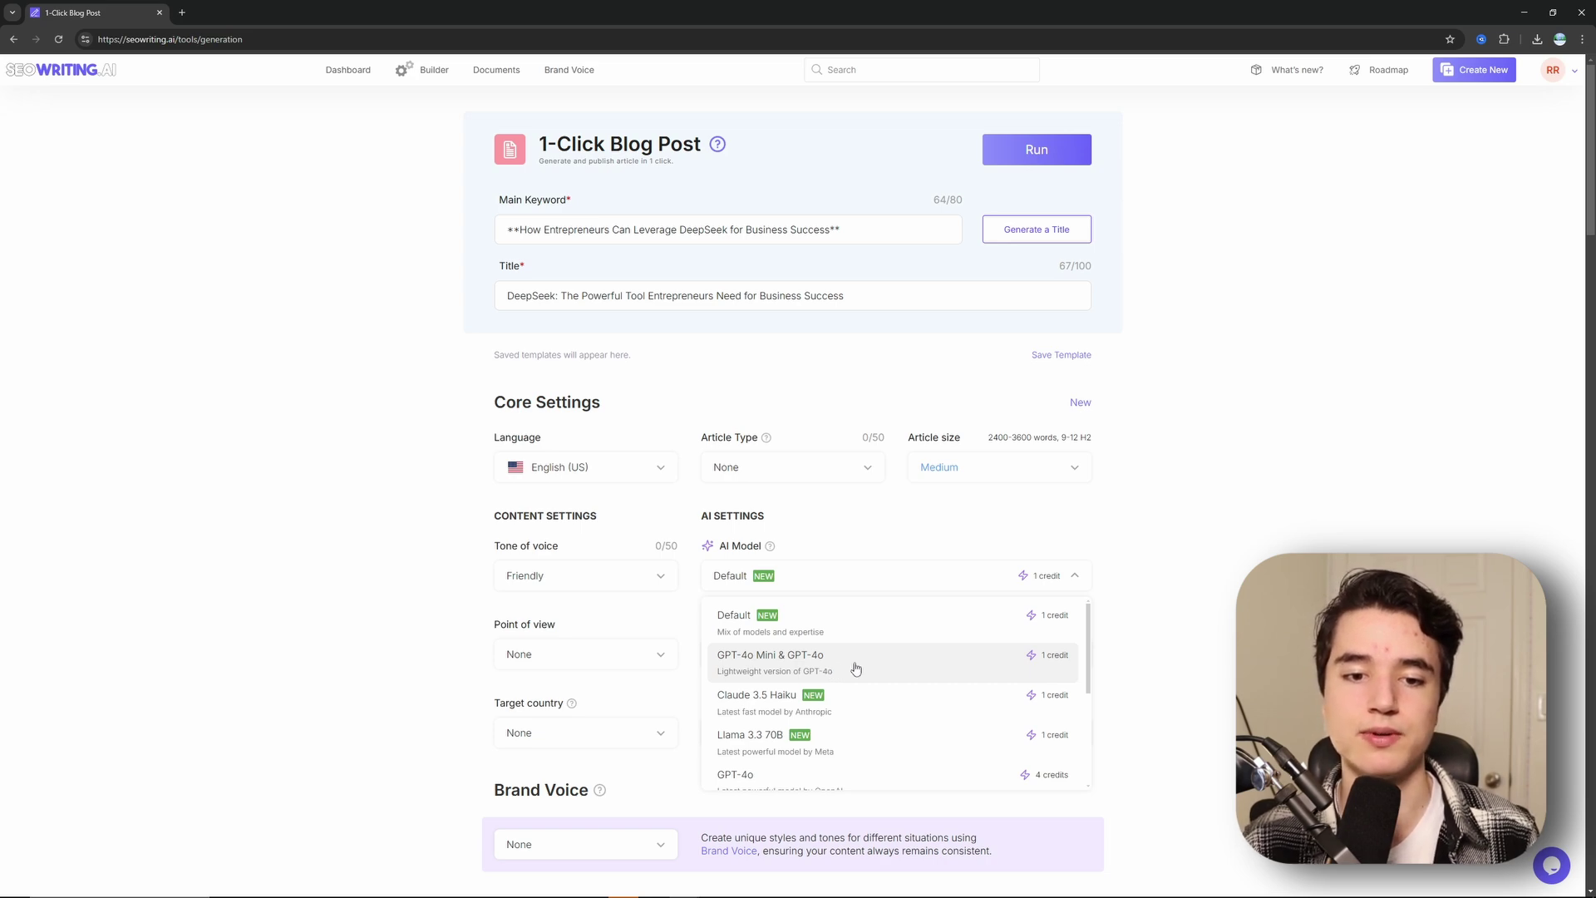
click(855, 668)
Step: Set Connect to Web access to Yes for the article and check the available search source options
scroll(806, 478, down, 10)
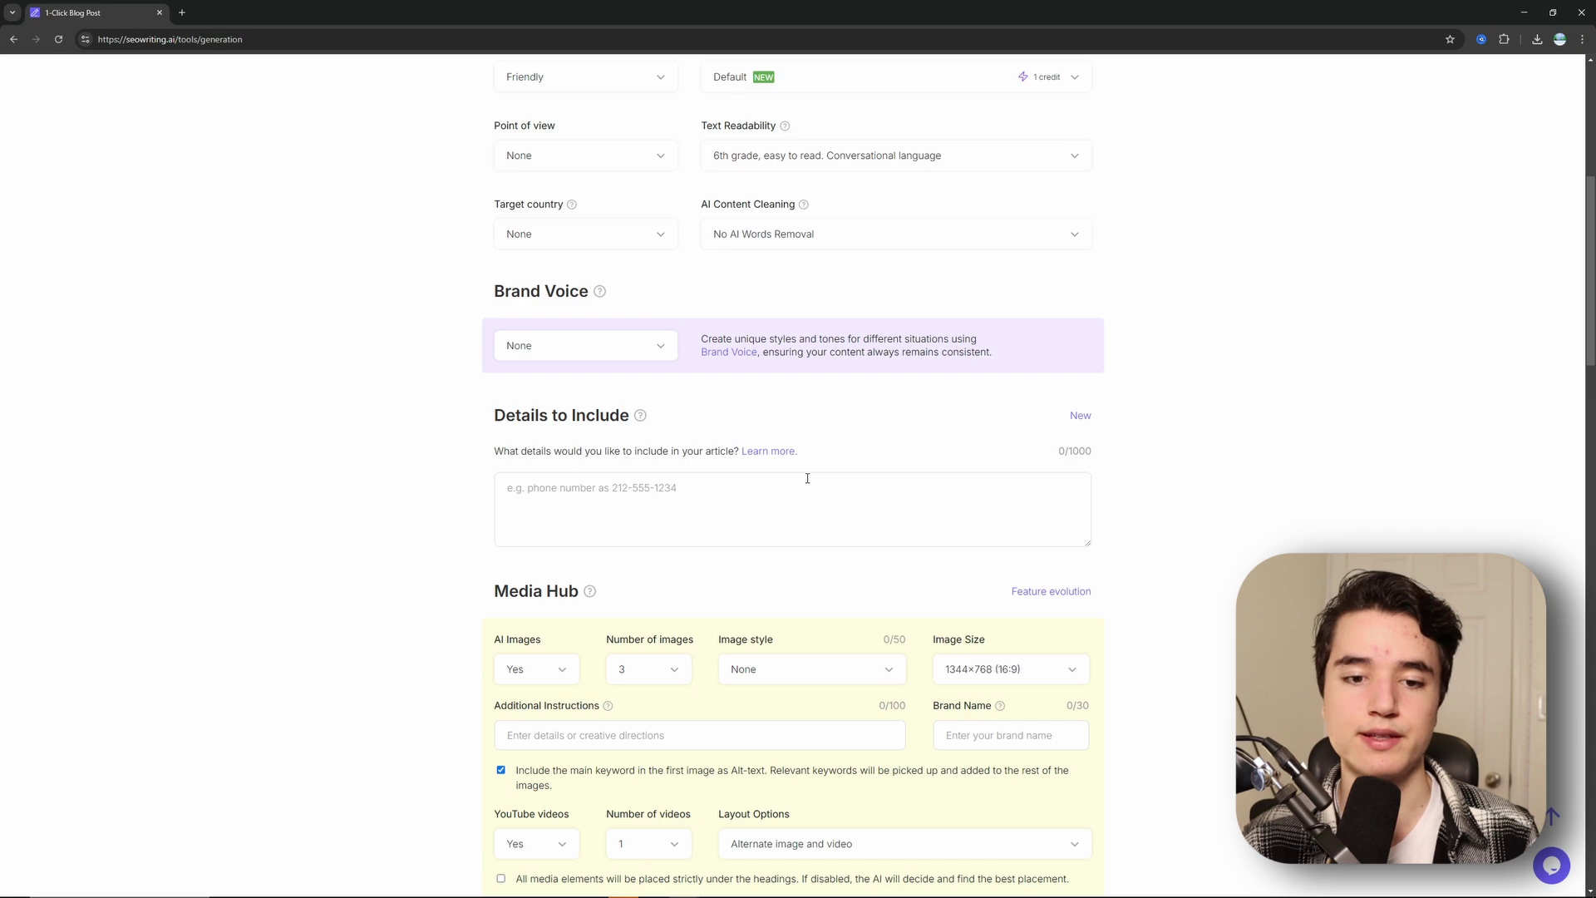
scroll(806, 478, down, 6)
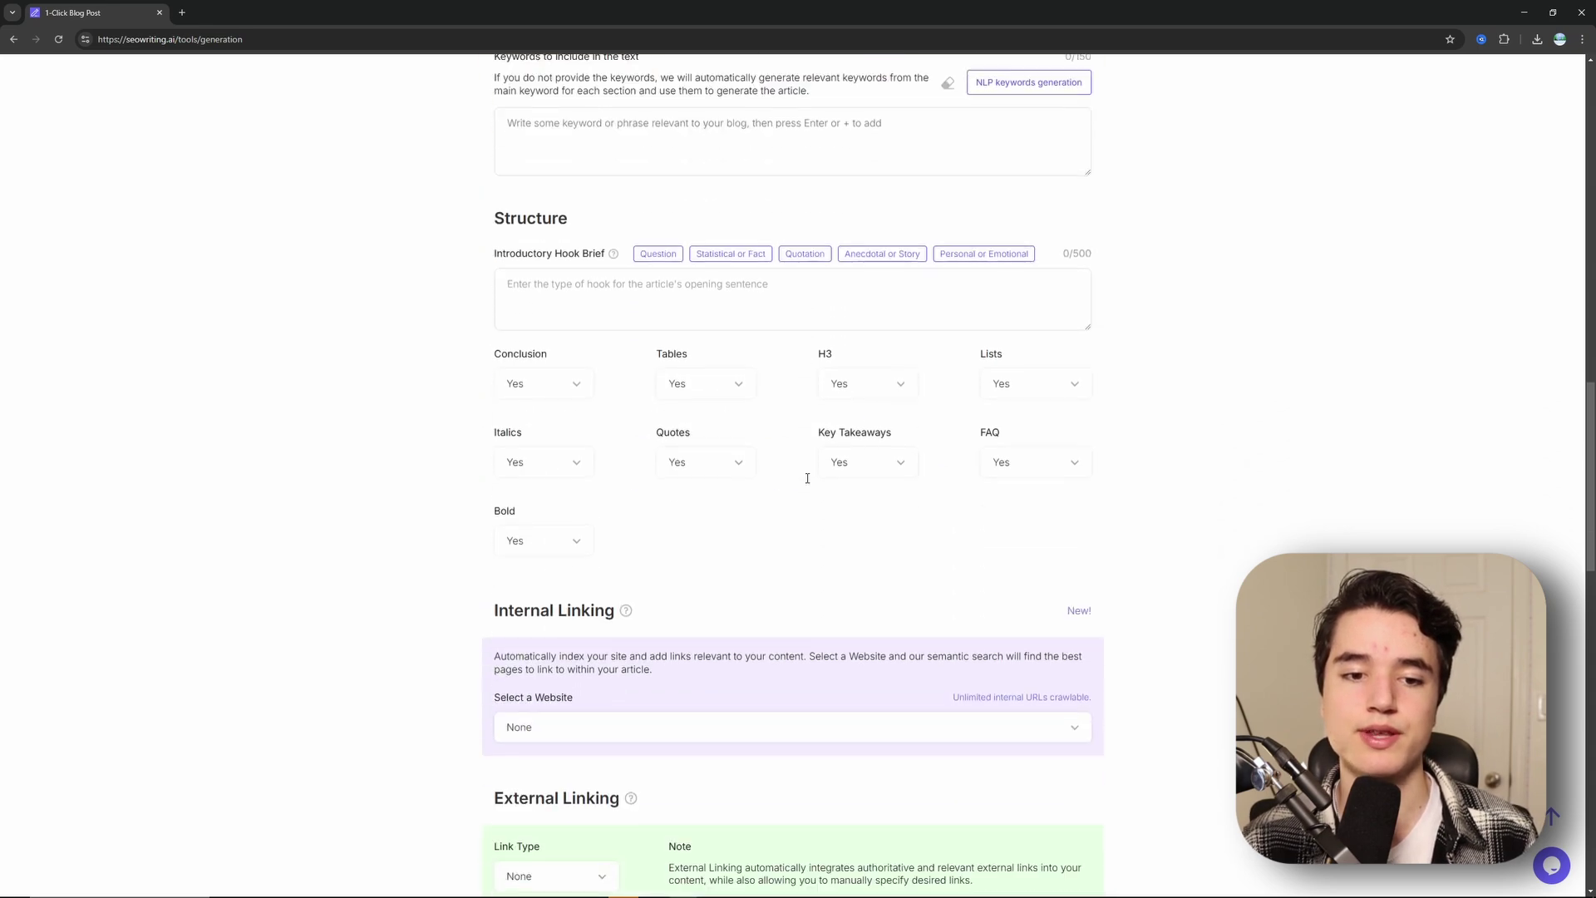
scroll(806, 482, down, 6)
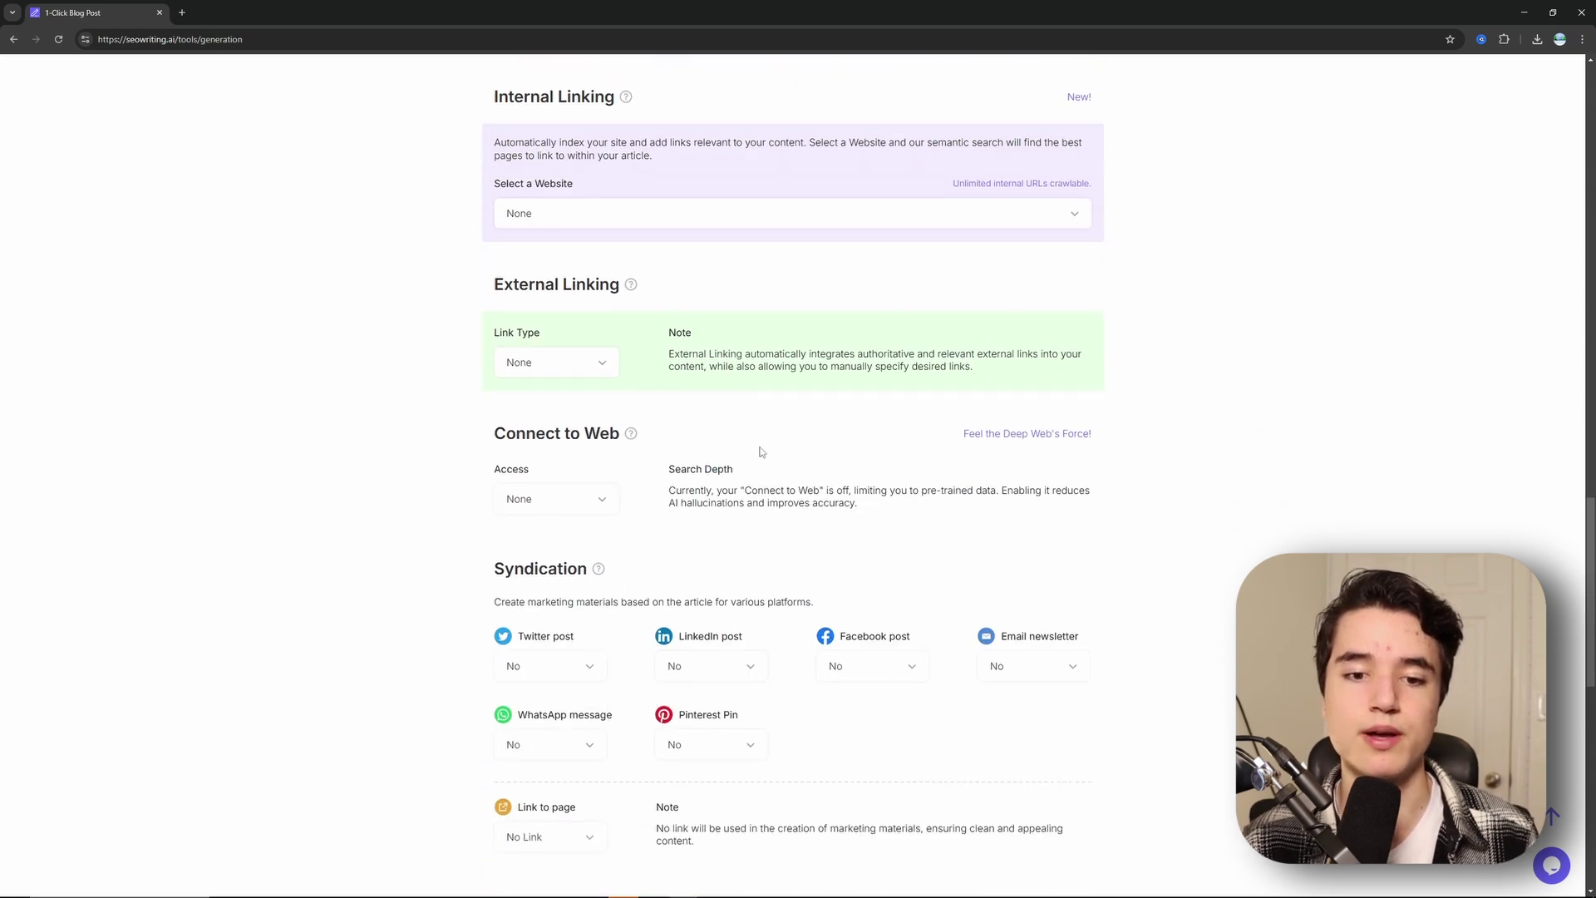
click(586, 499)
click(563, 568)
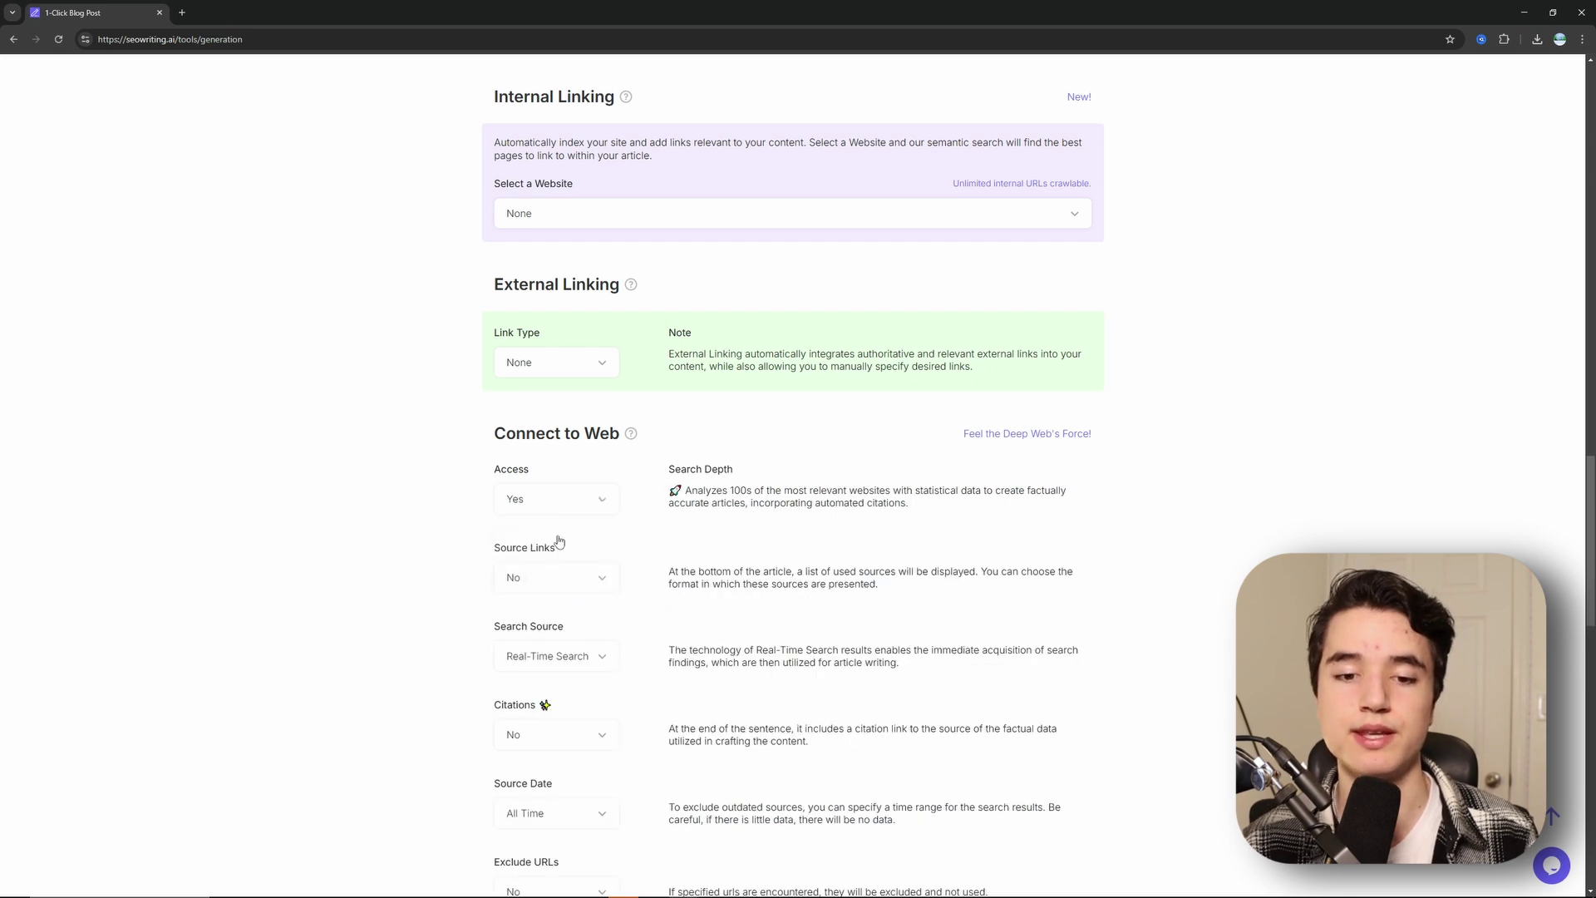
scroll(582, 503, down, 5)
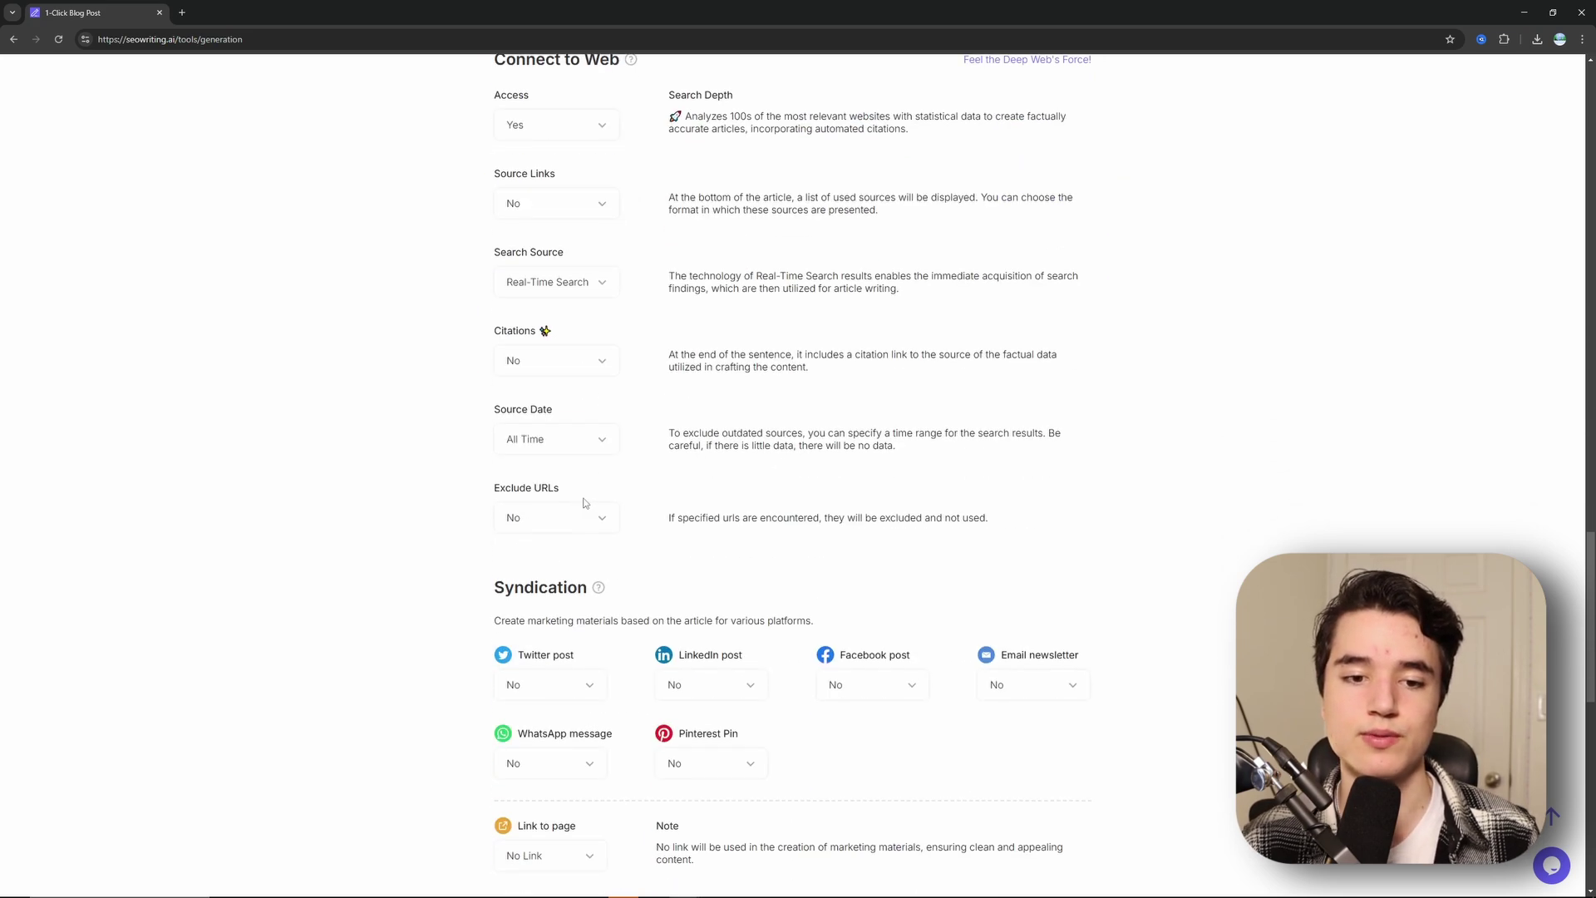
click(579, 285)
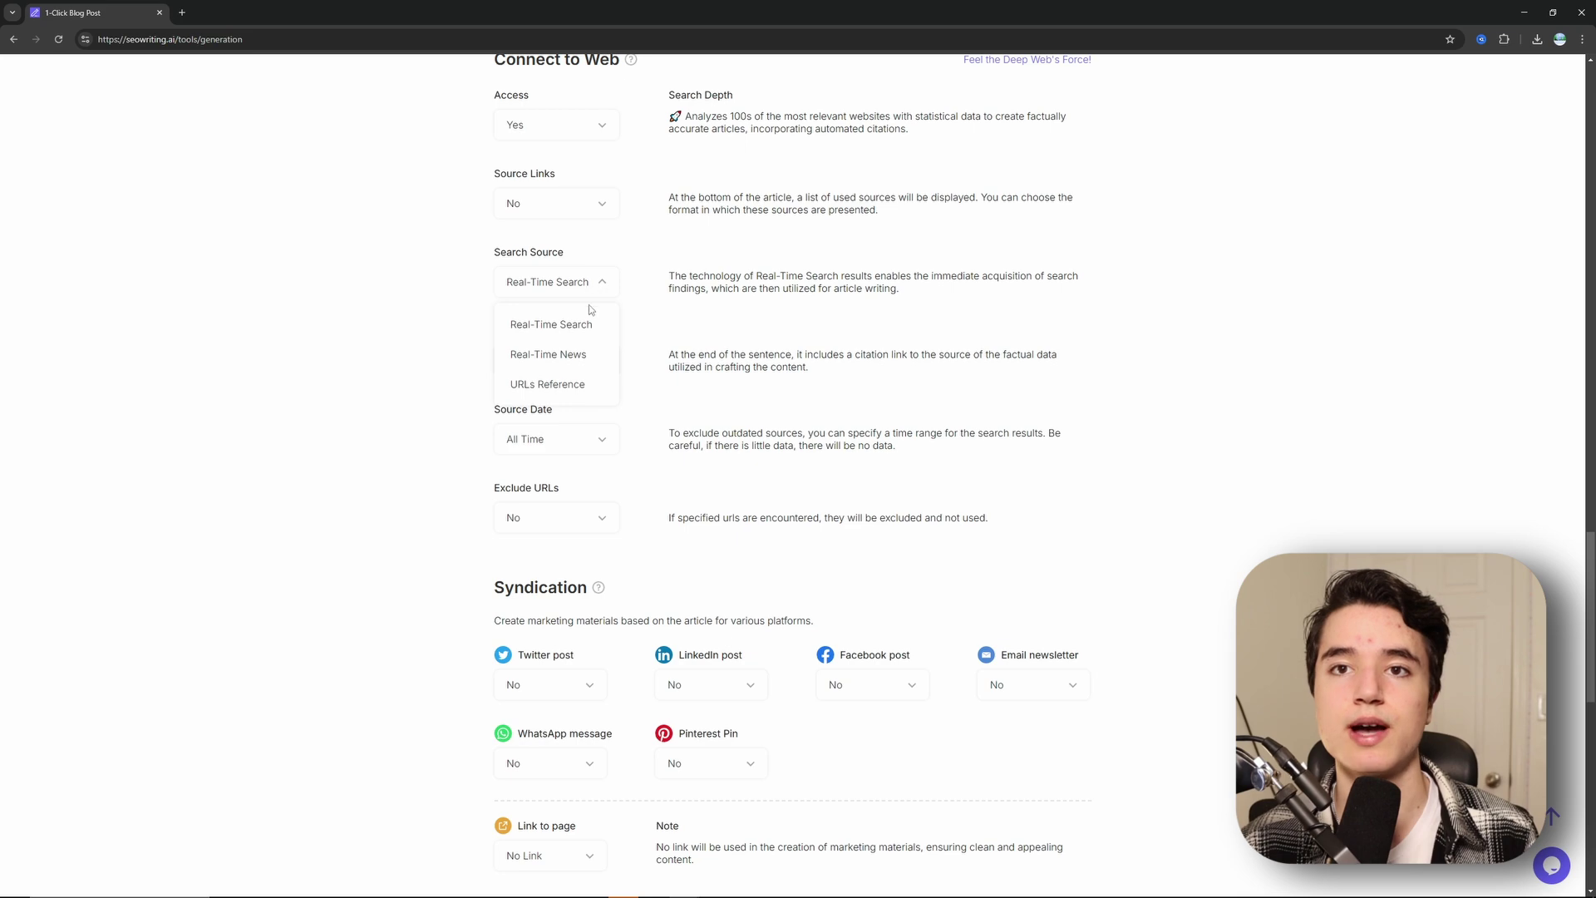
click(580, 285)
Step: Open the AI model choices in the core settings again
scroll(634, 369, up, 18)
scroll(728, 481, up, 10)
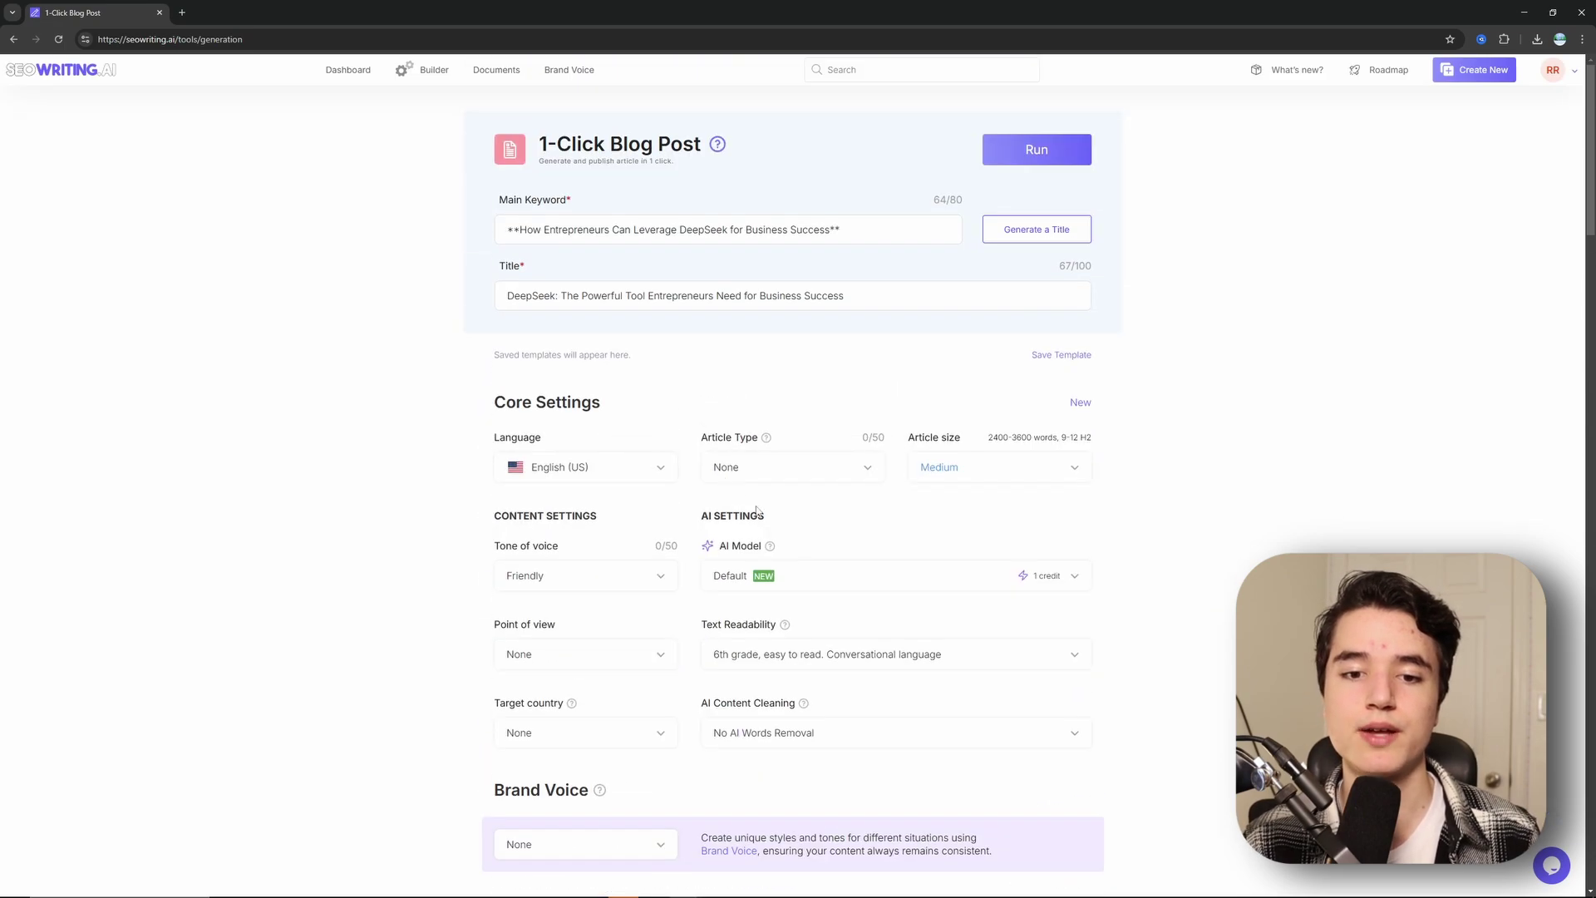
click(802, 587)
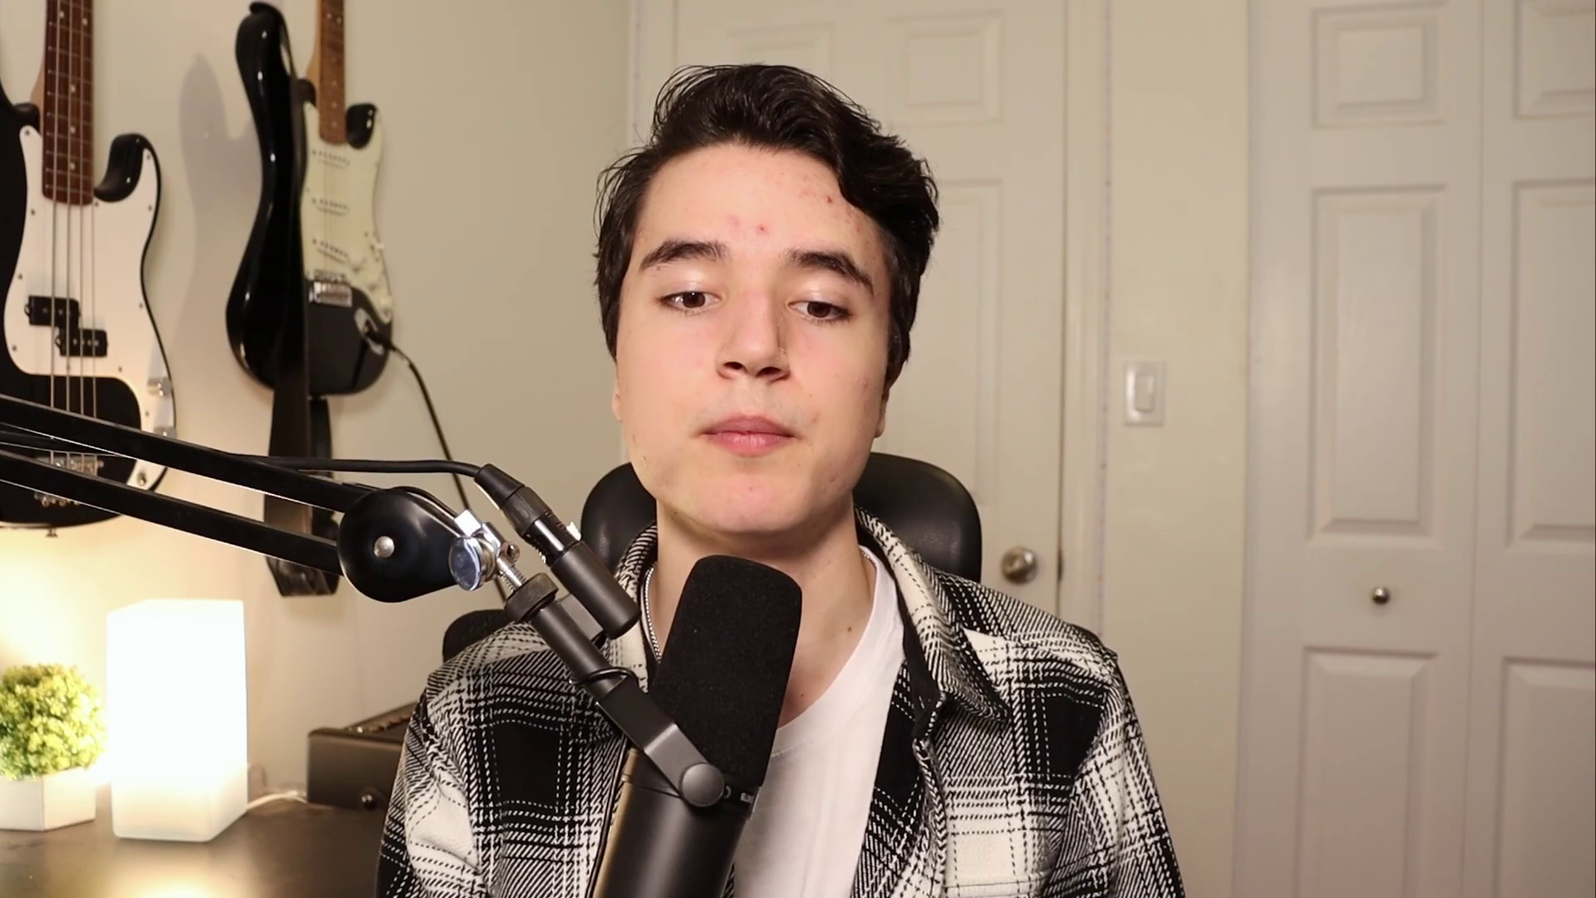